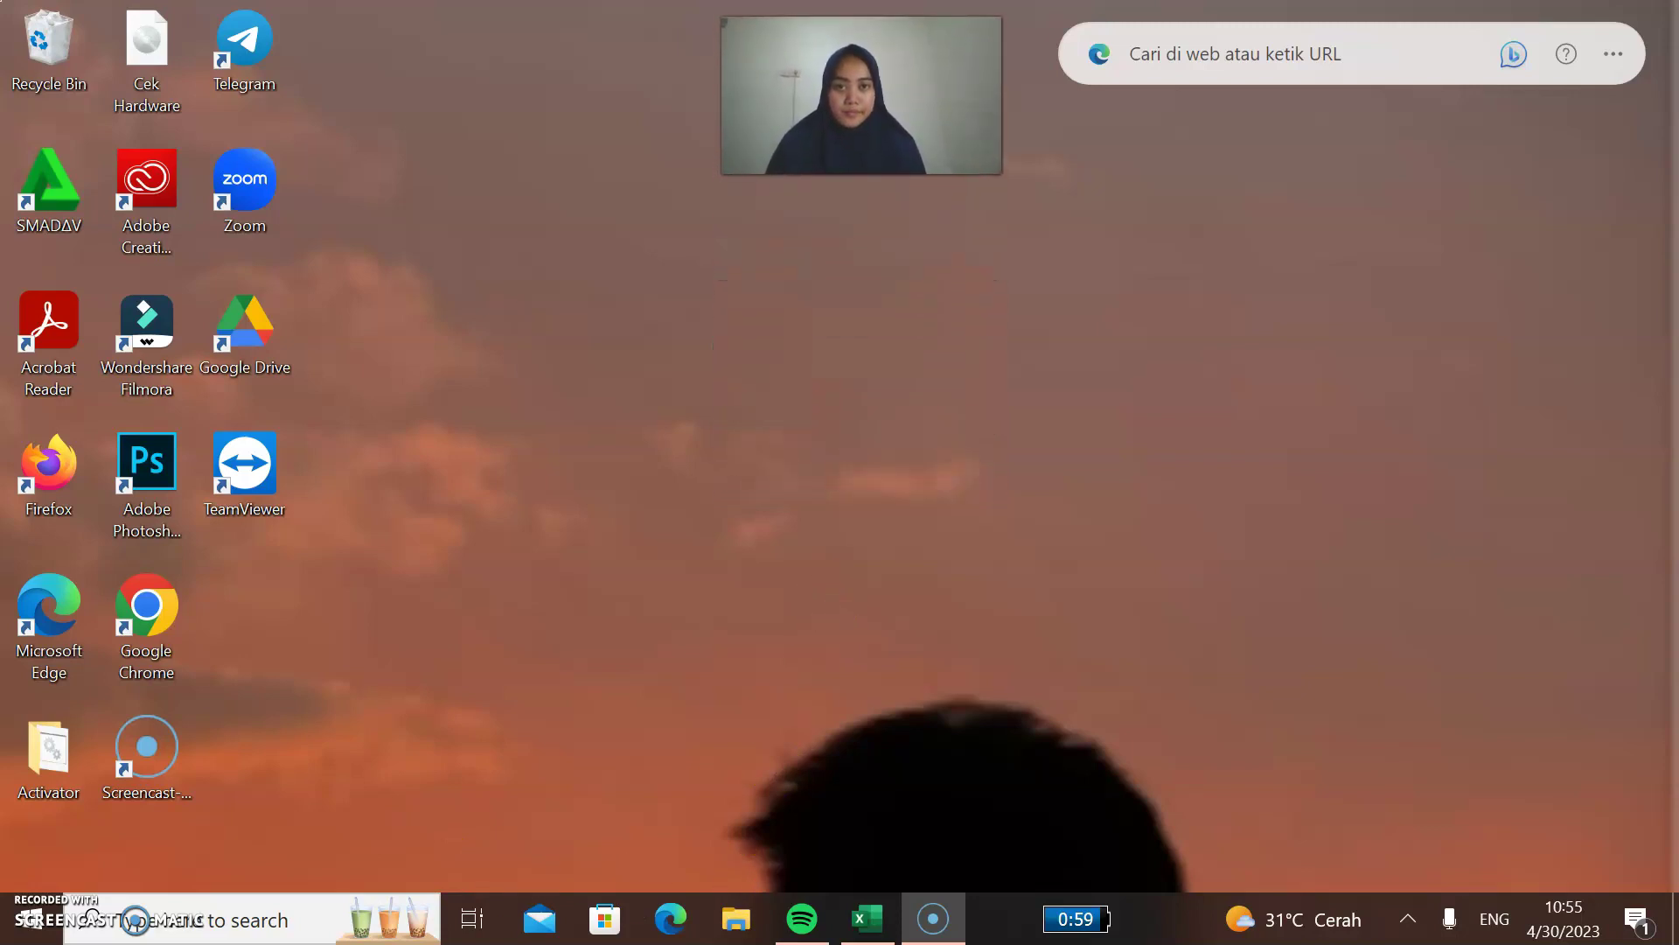
Switch to the Excel data workbook and sum the item scores in J2:X2 into the TOTAL cell Y2.
left_click(869, 916)
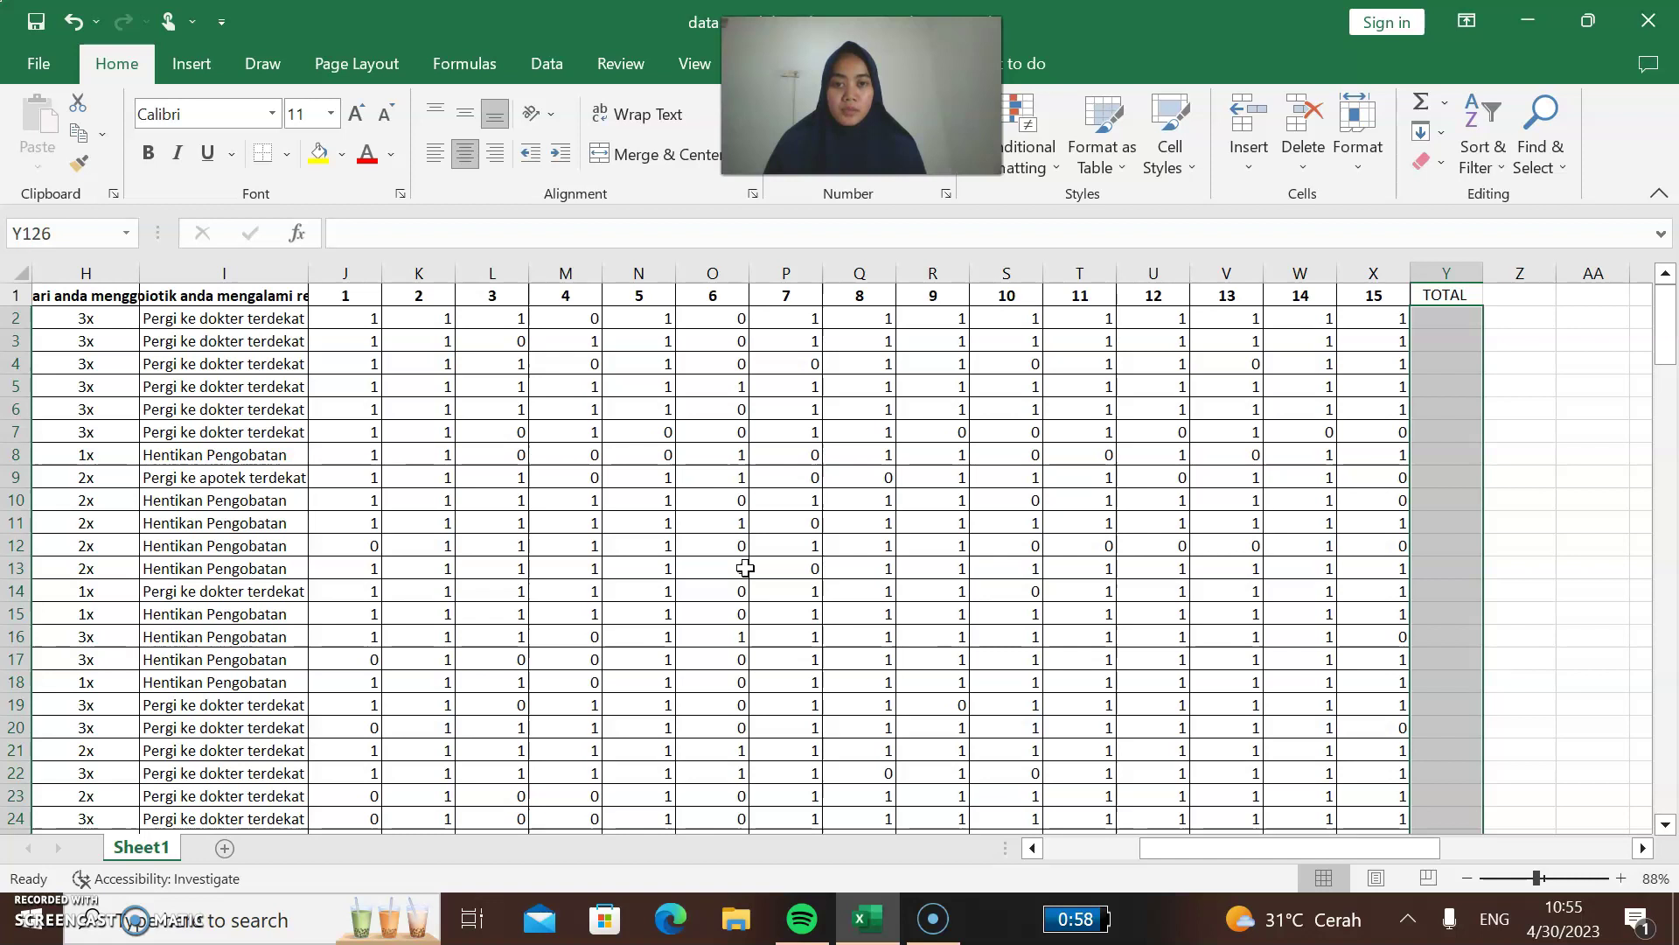
left_click(638, 408)
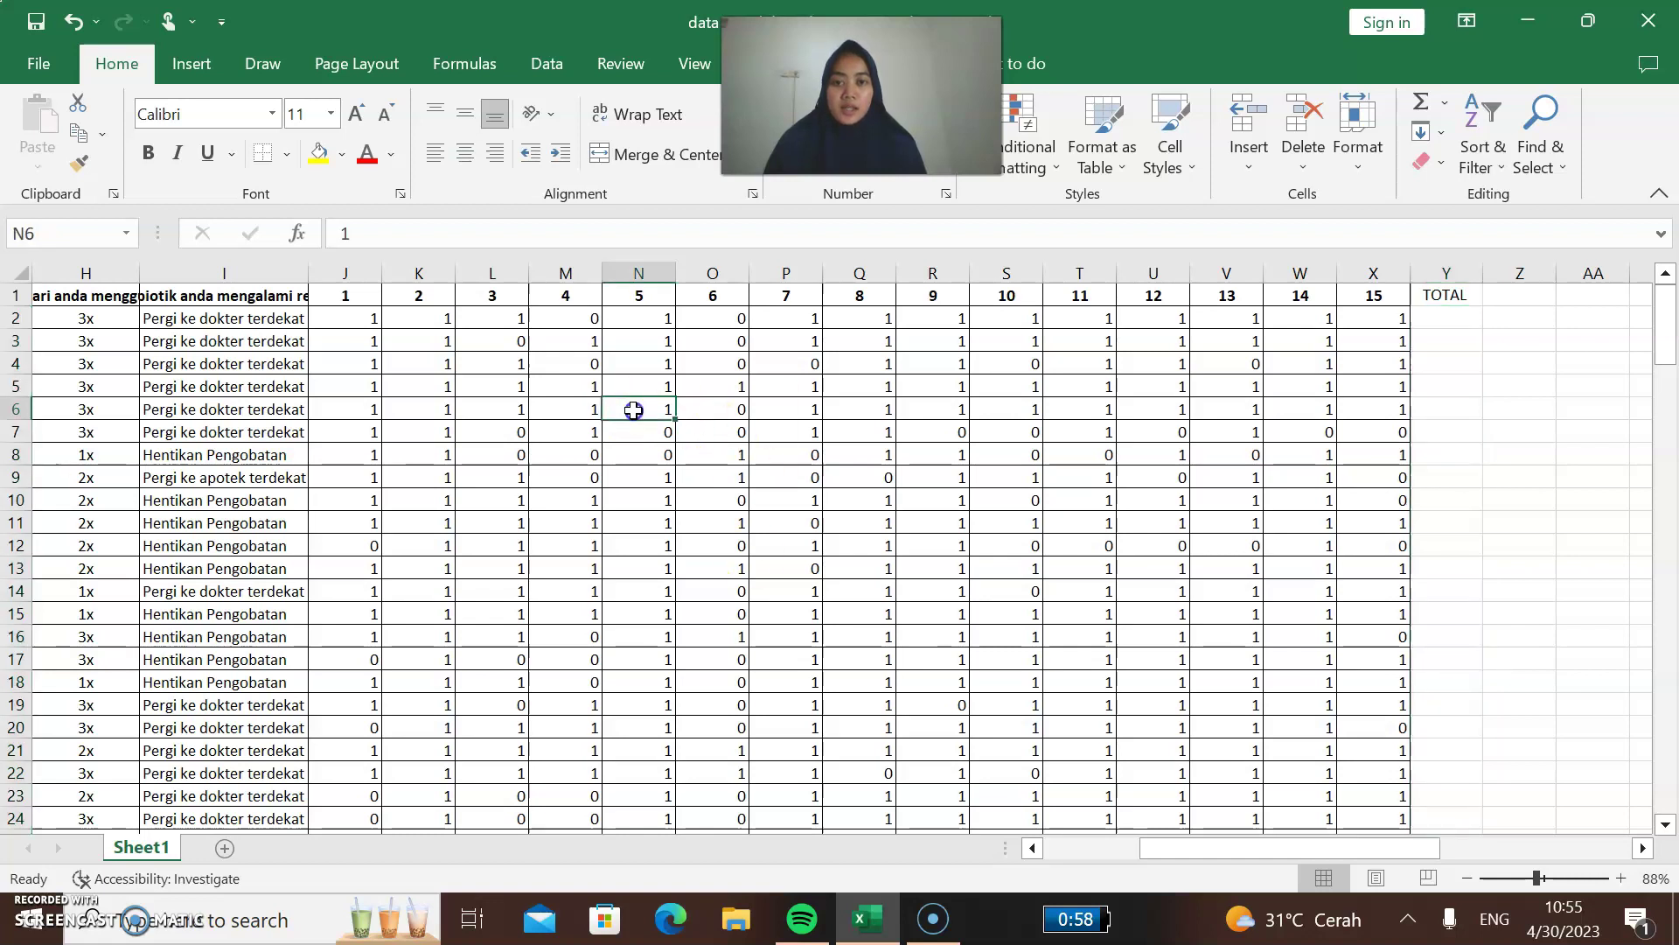
left_click_drag(348, 319, 1435, 323)
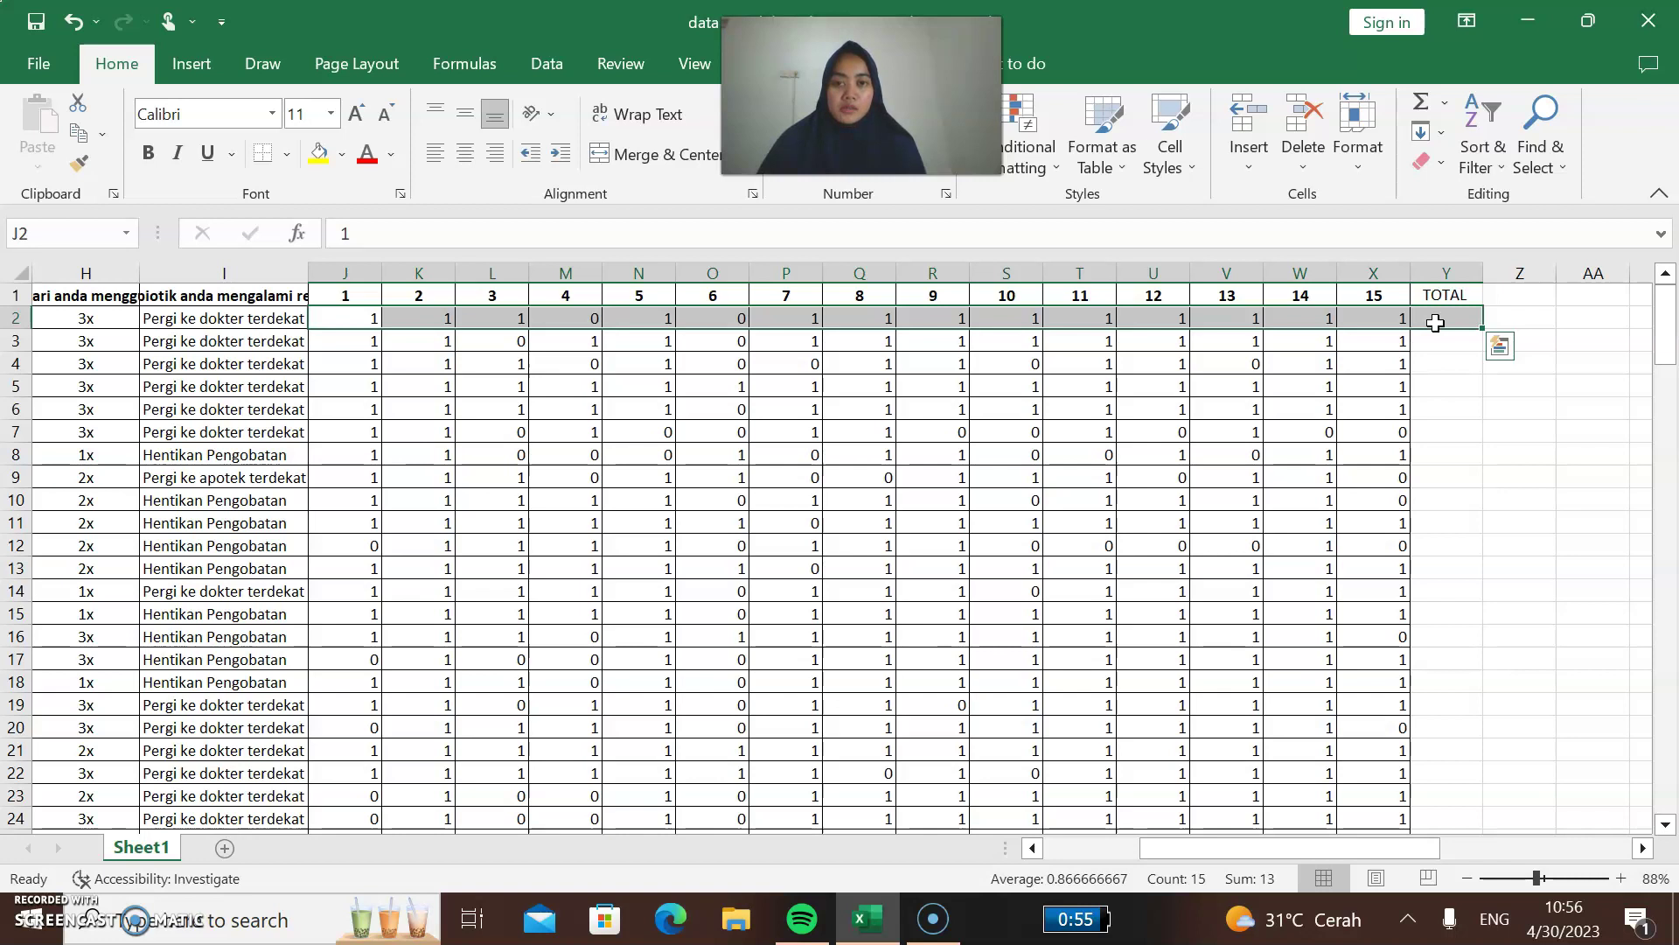
left_click(1423, 103)
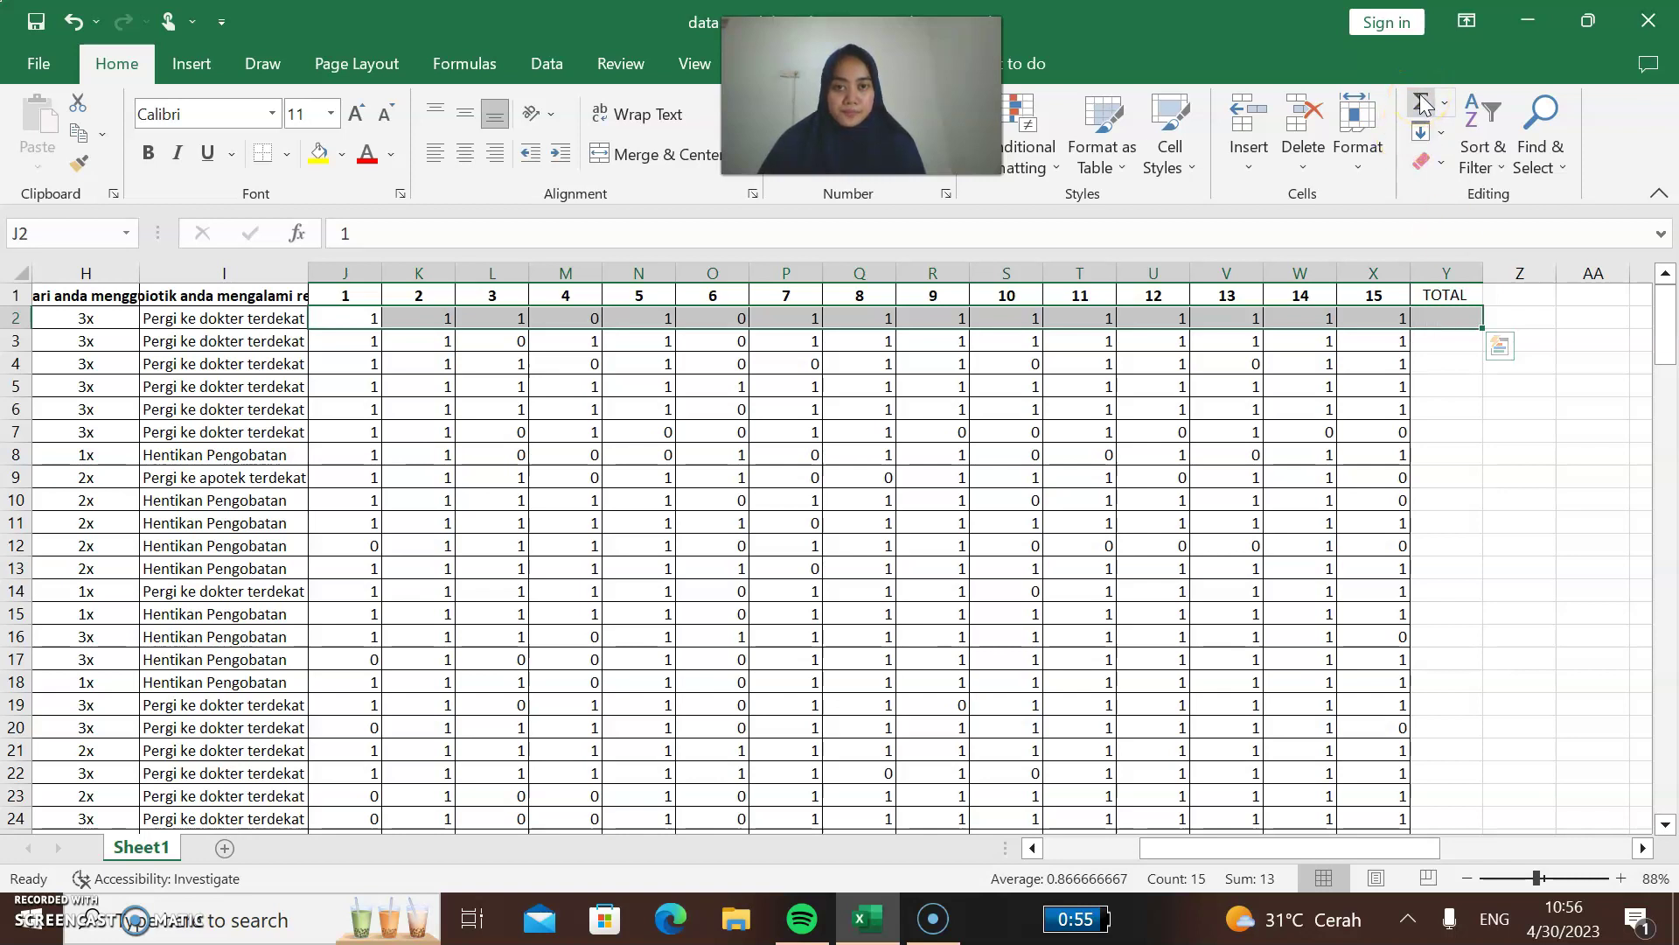
left_click(1423, 103)
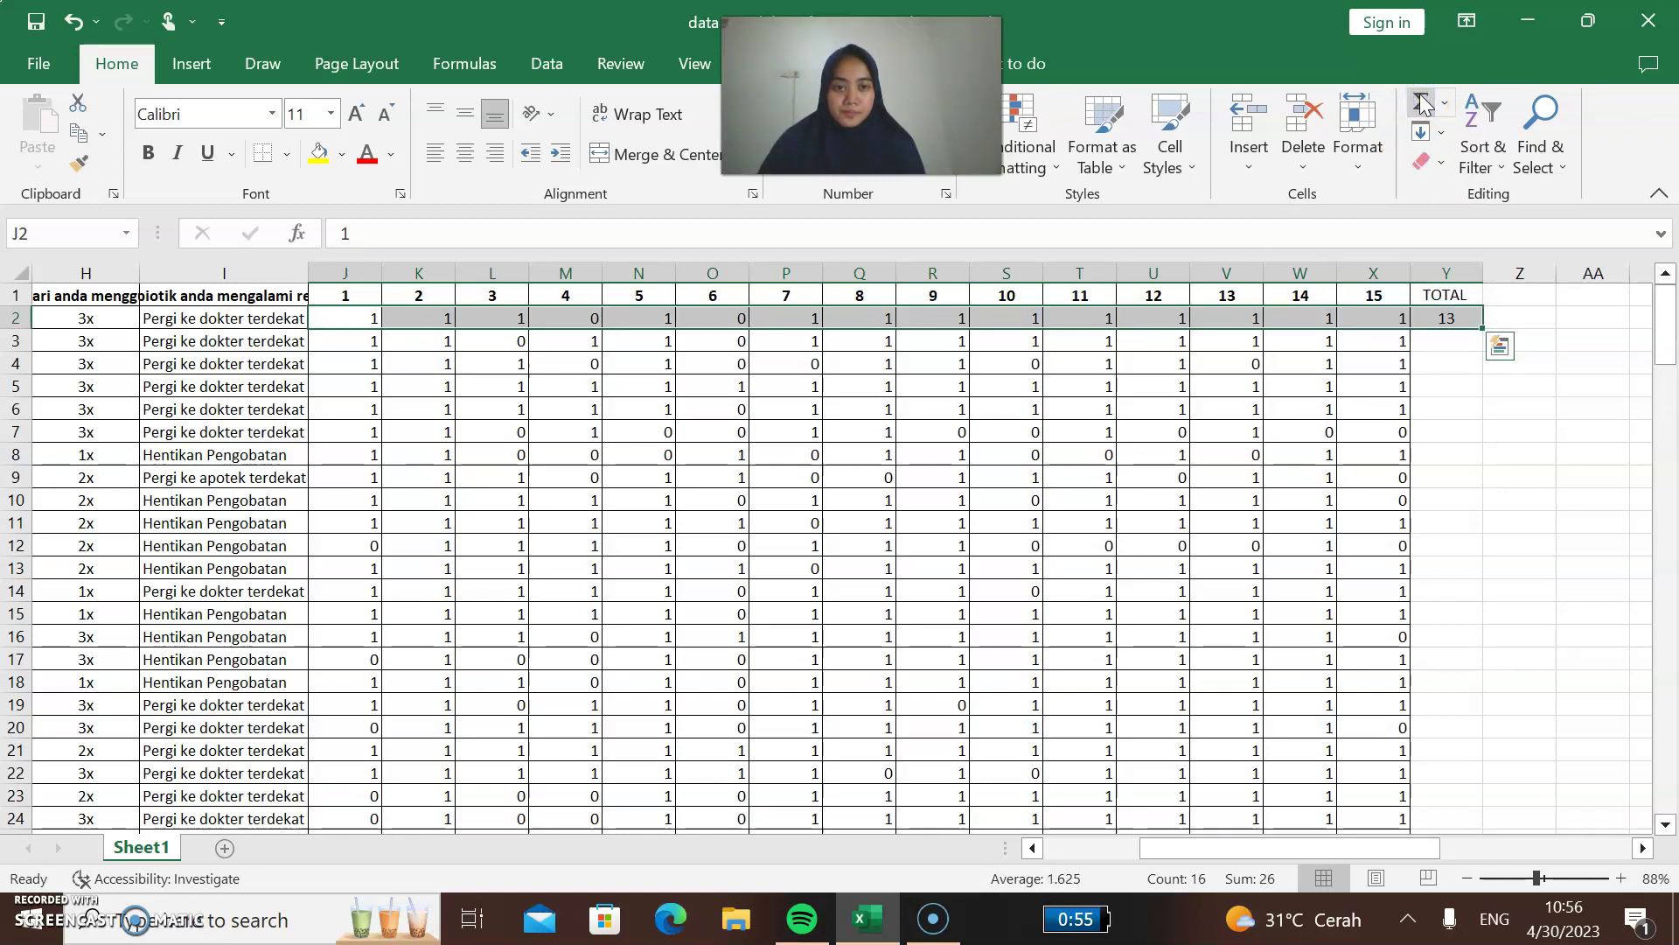
Fill the TOTAL formula from Y2 down through Y126.
left_click(1469, 340)
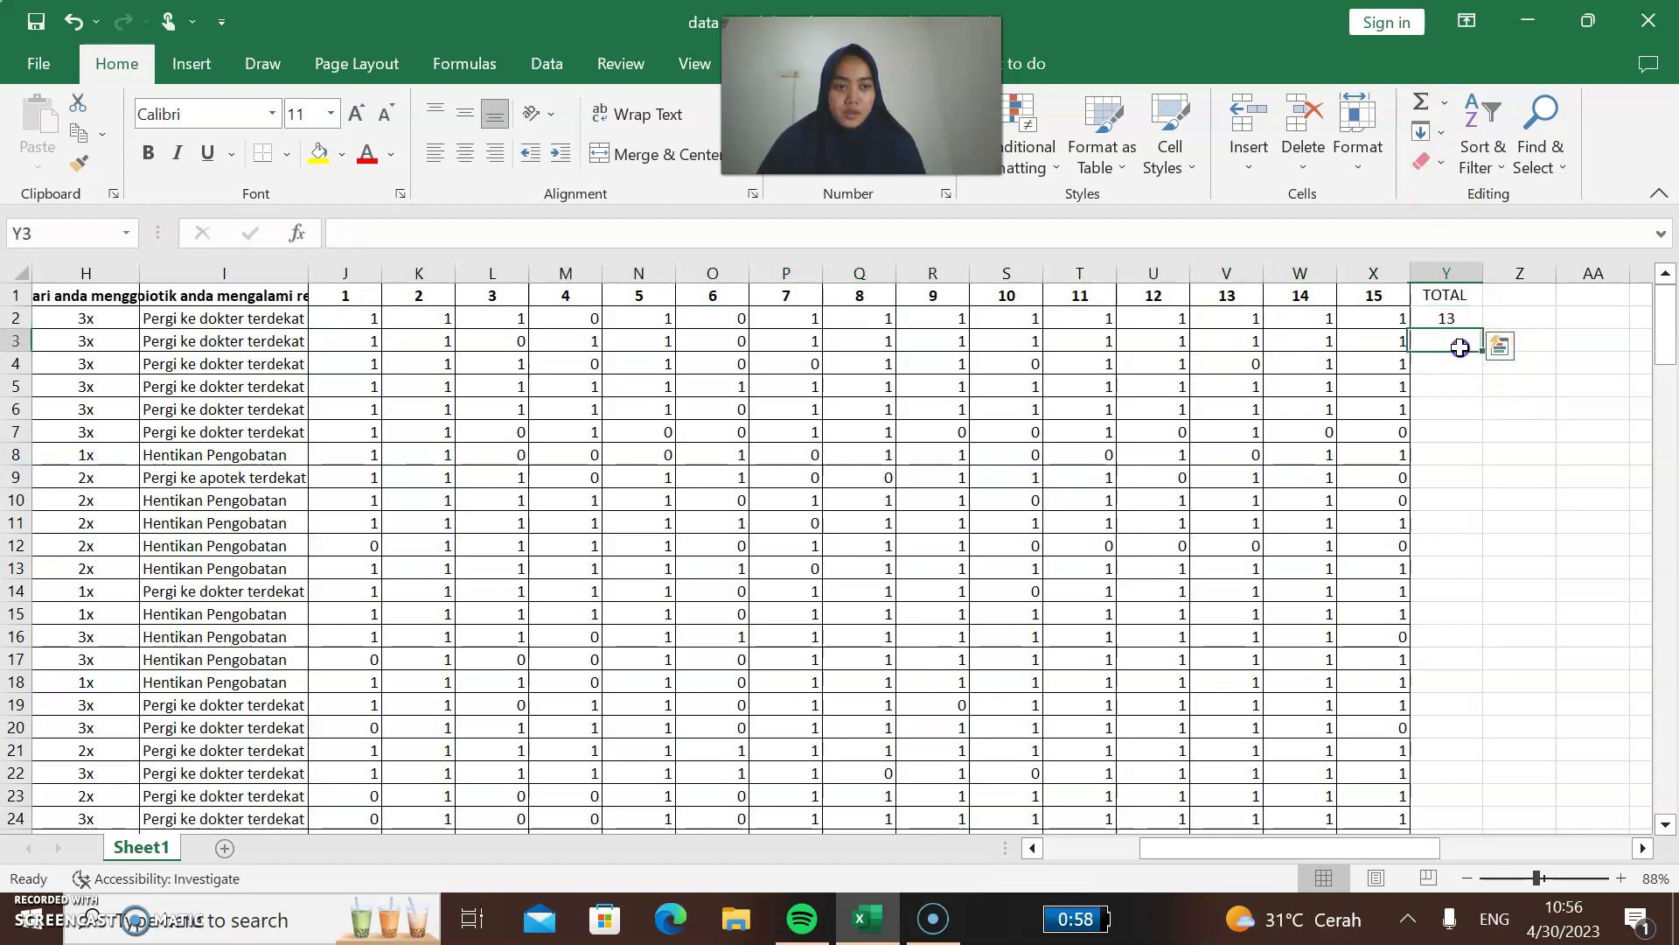
left_click(1457, 320)
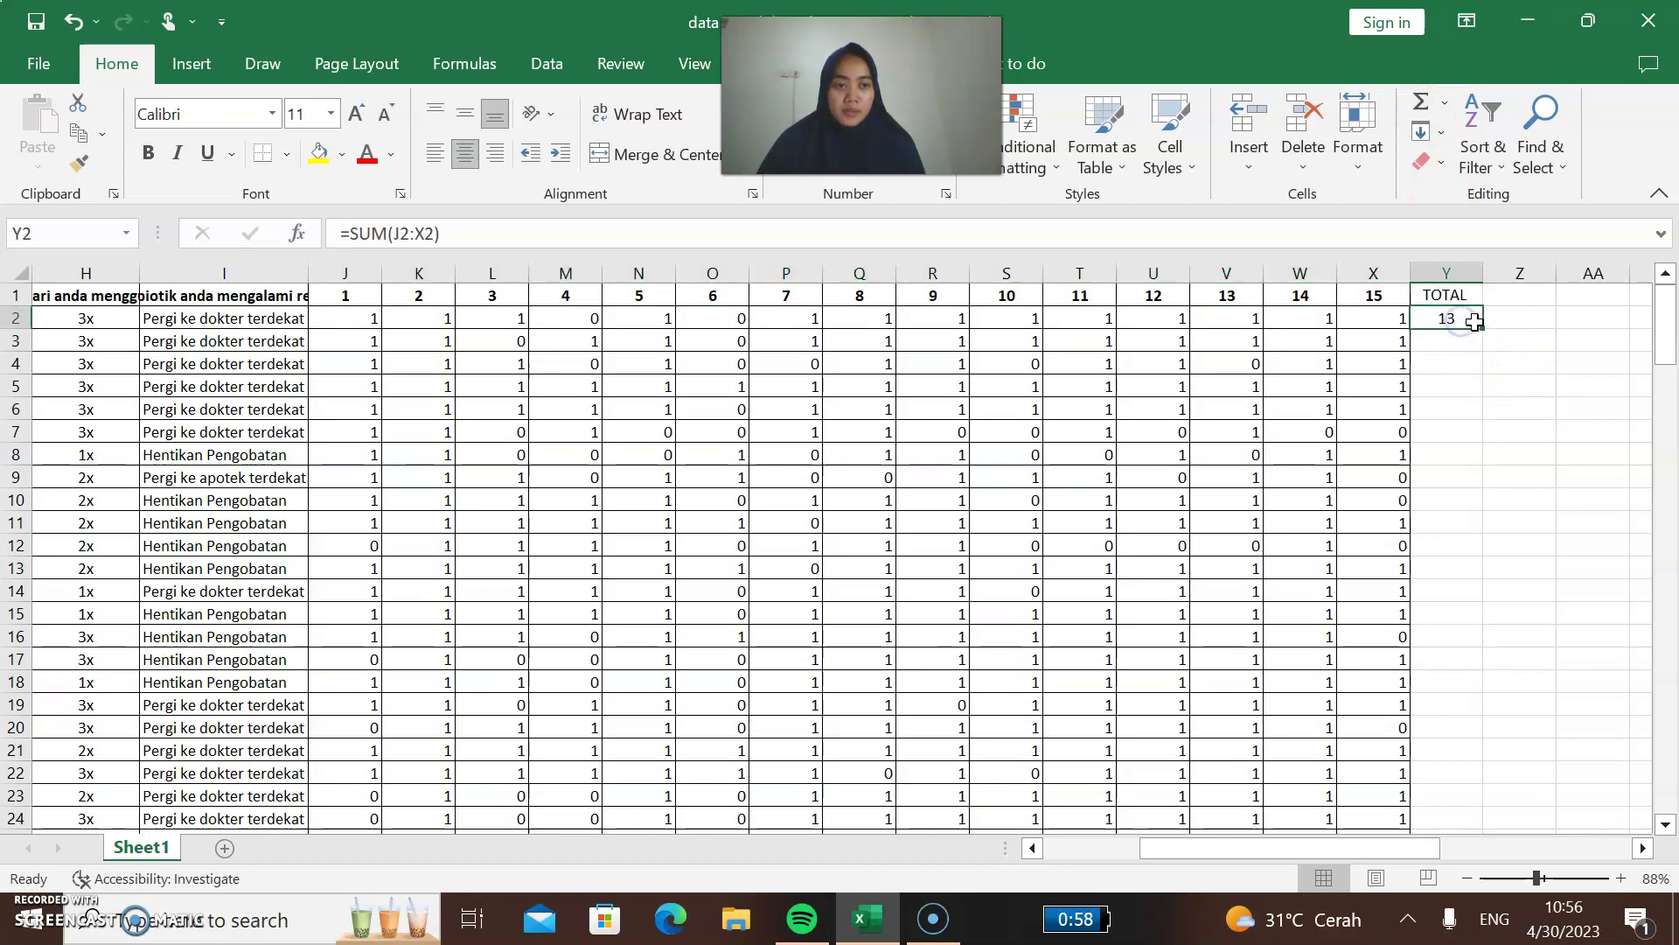
left_click_drag(1482, 327, 1445, 803)
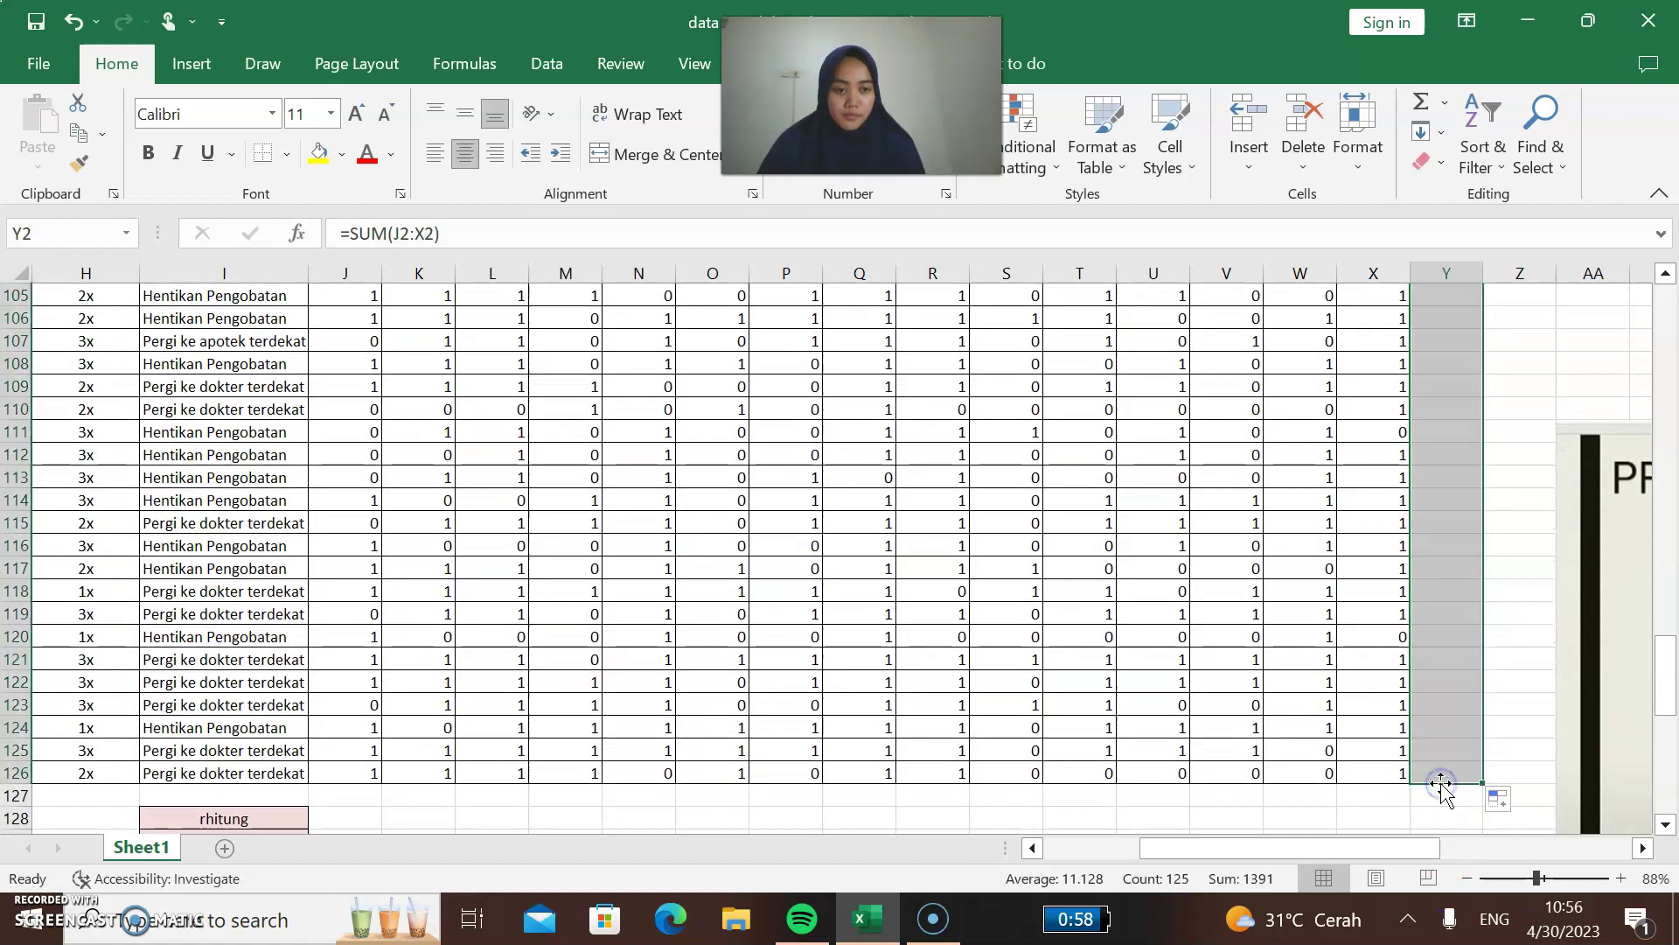
Start a CORREL formula in the rhitung cell J128 with J2:J126 as its first array.
left_click_drag(1668, 705, 1672, 742)
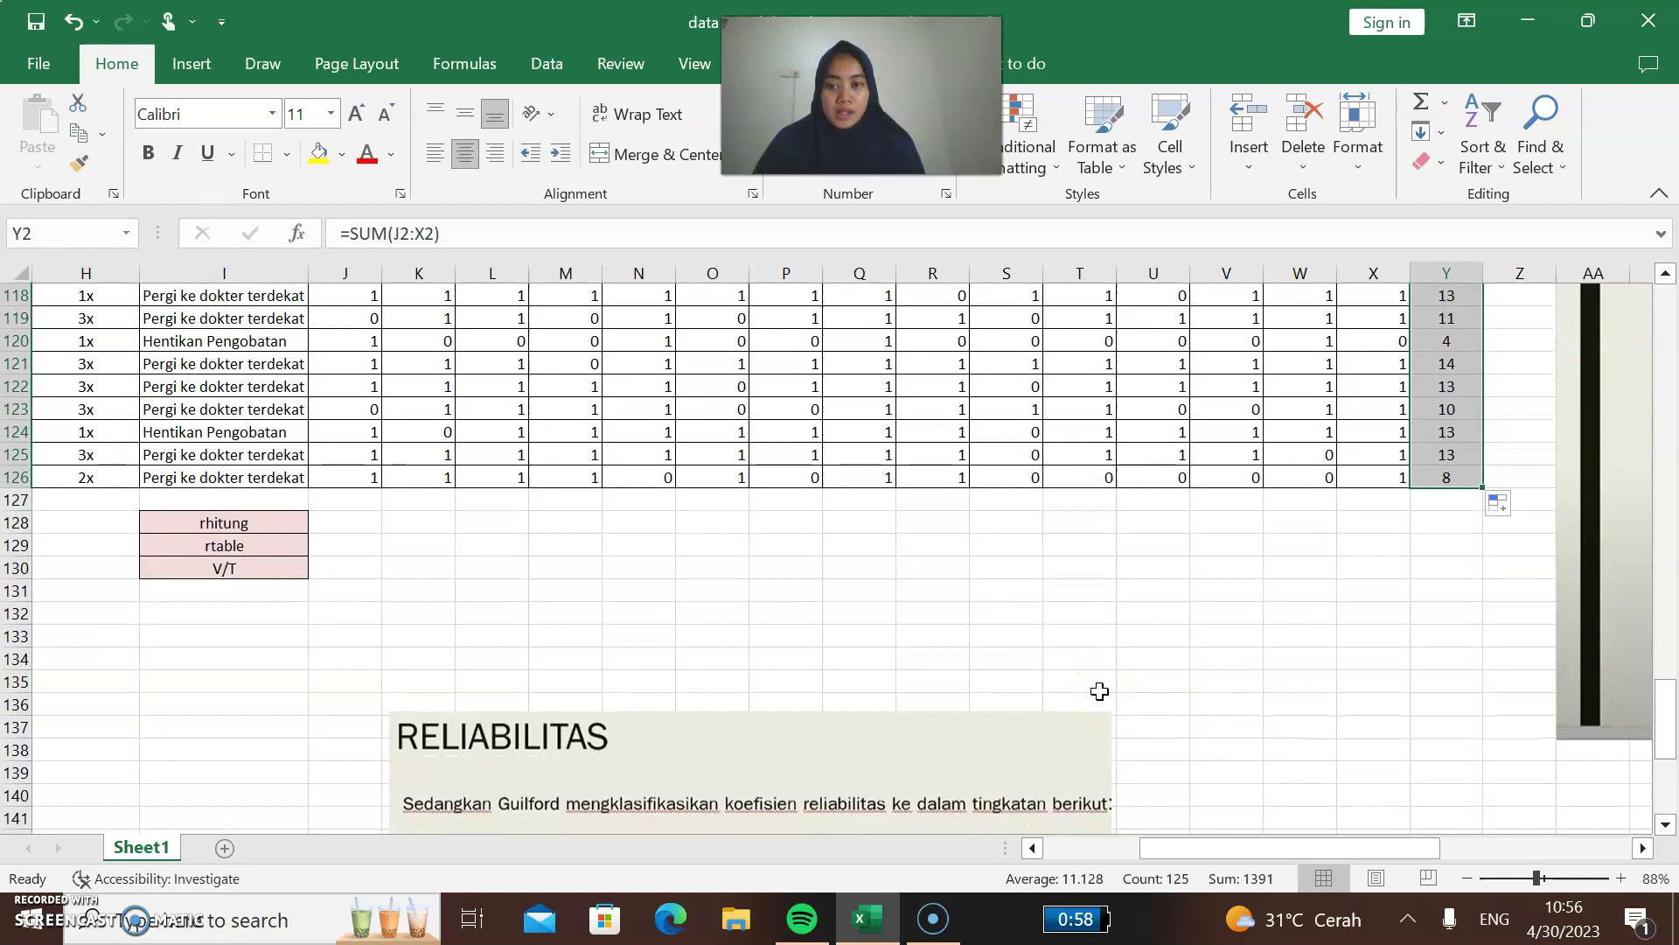
left_click(341, 521)
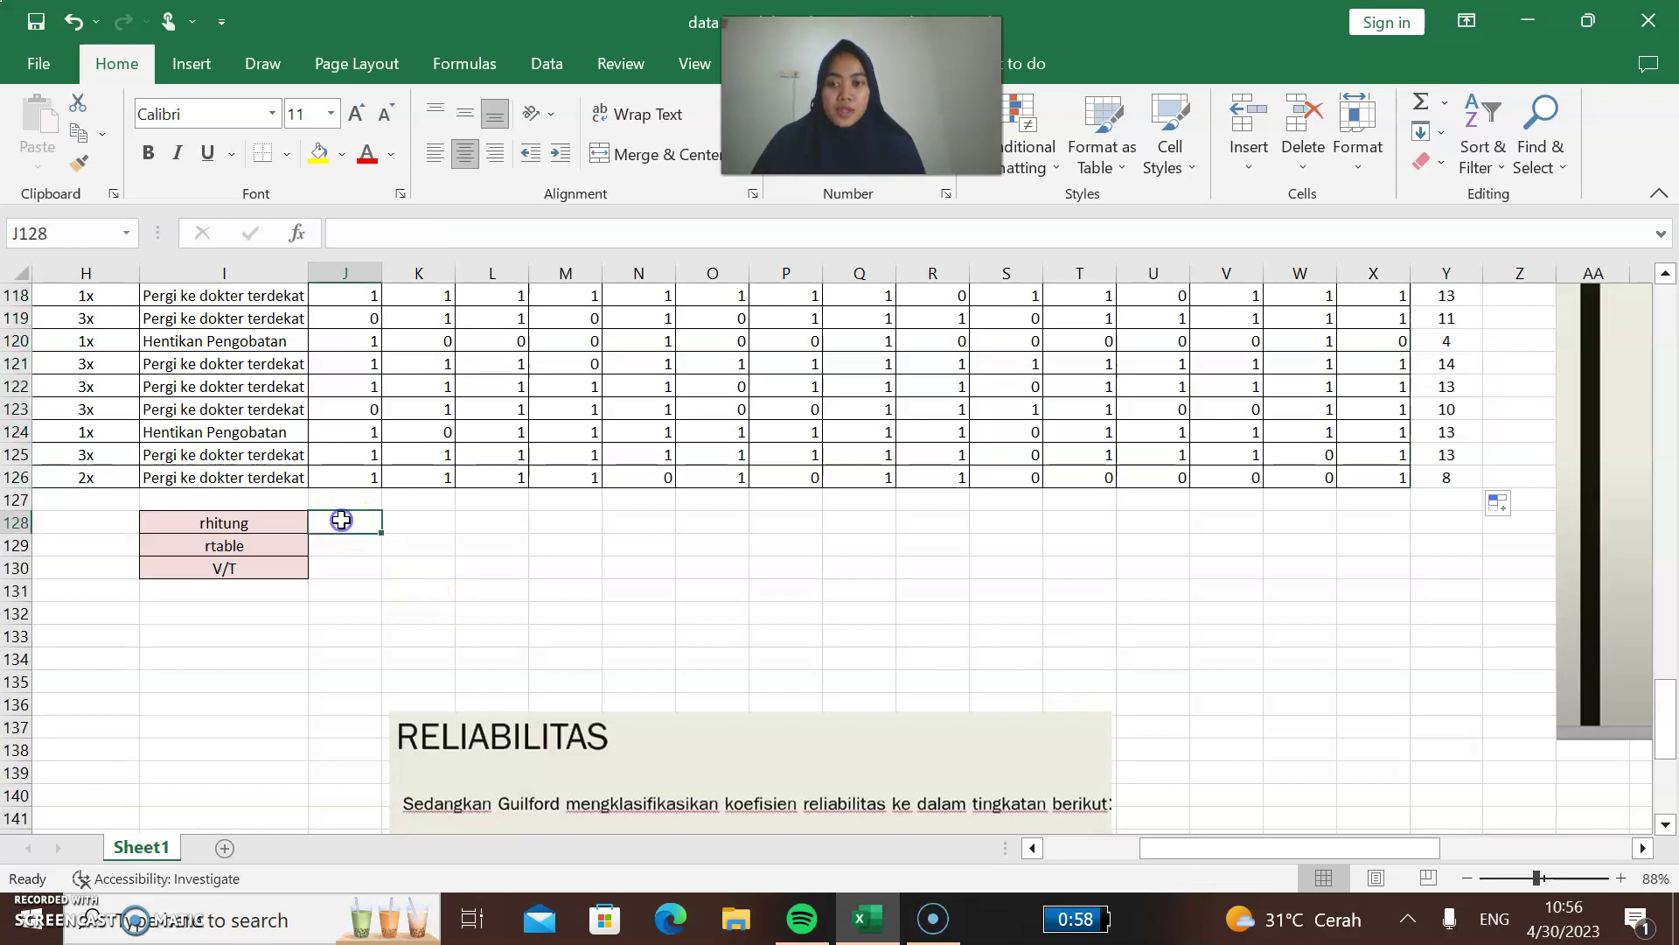
type("=")
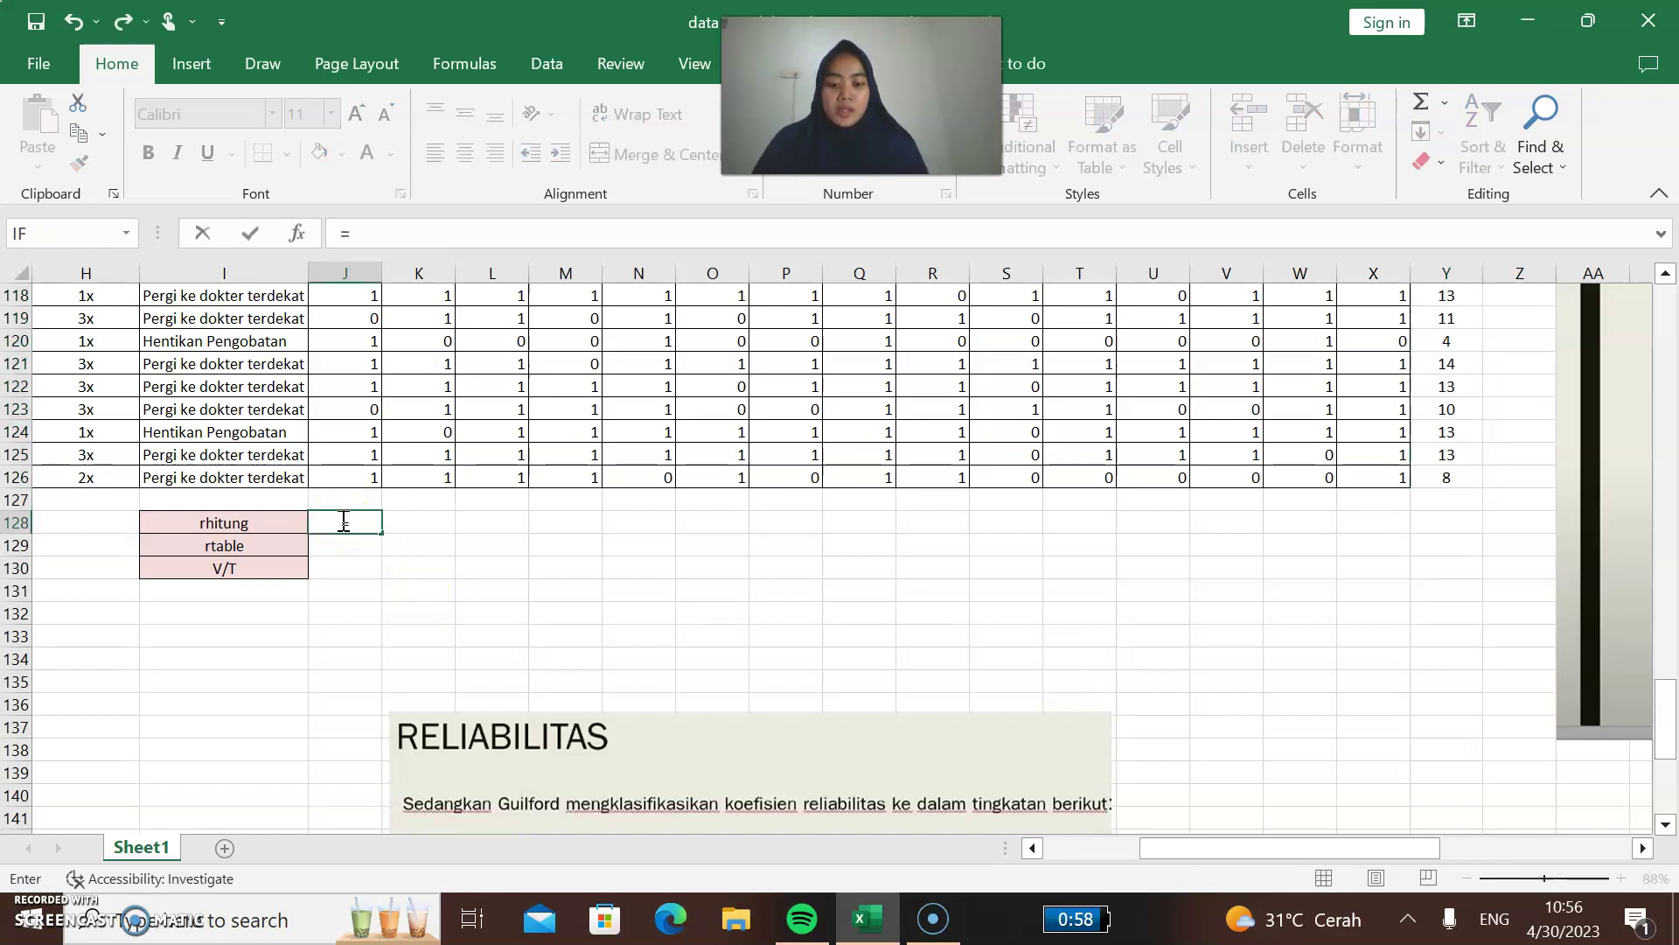
type("c")
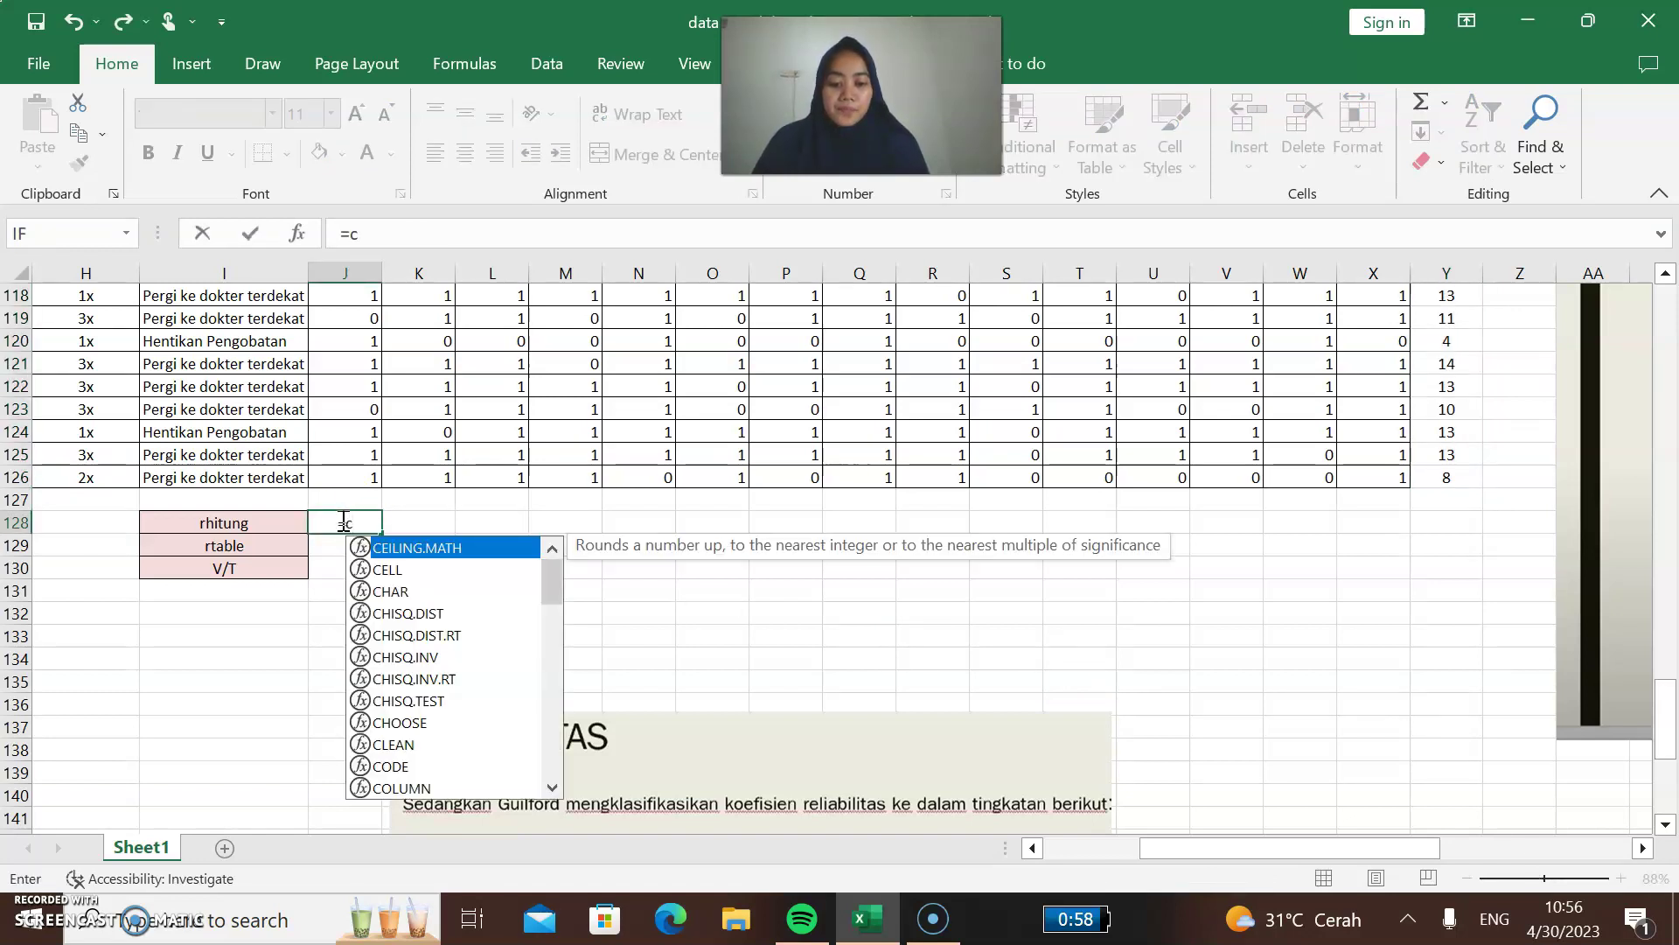
type("orrel")
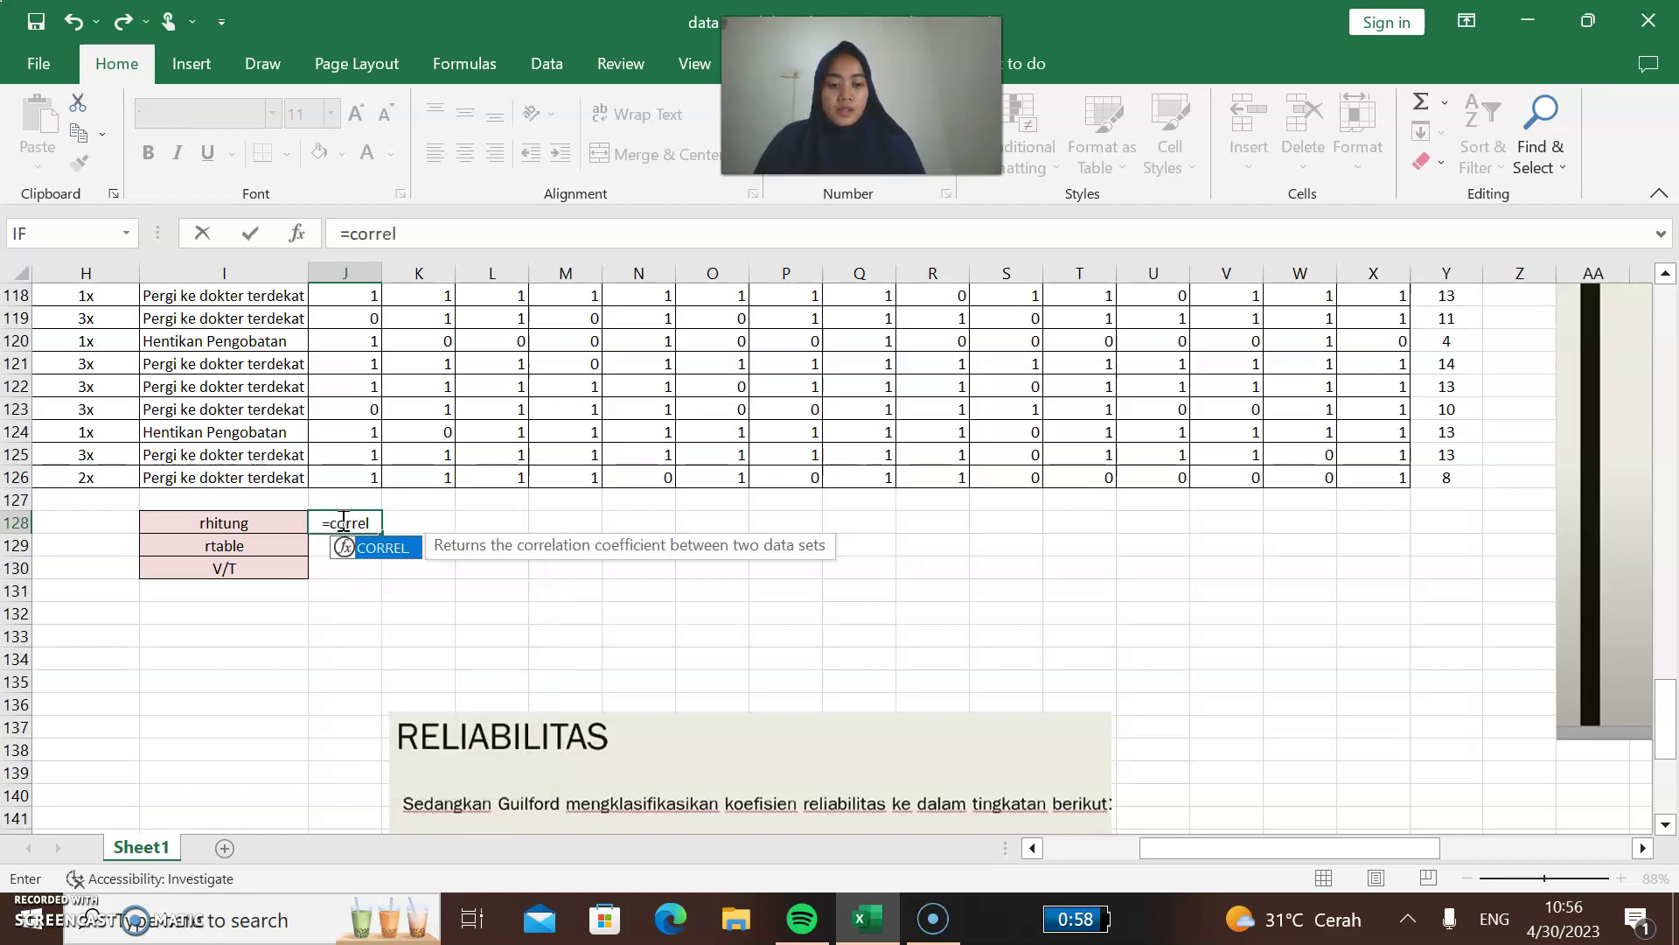
type("(")
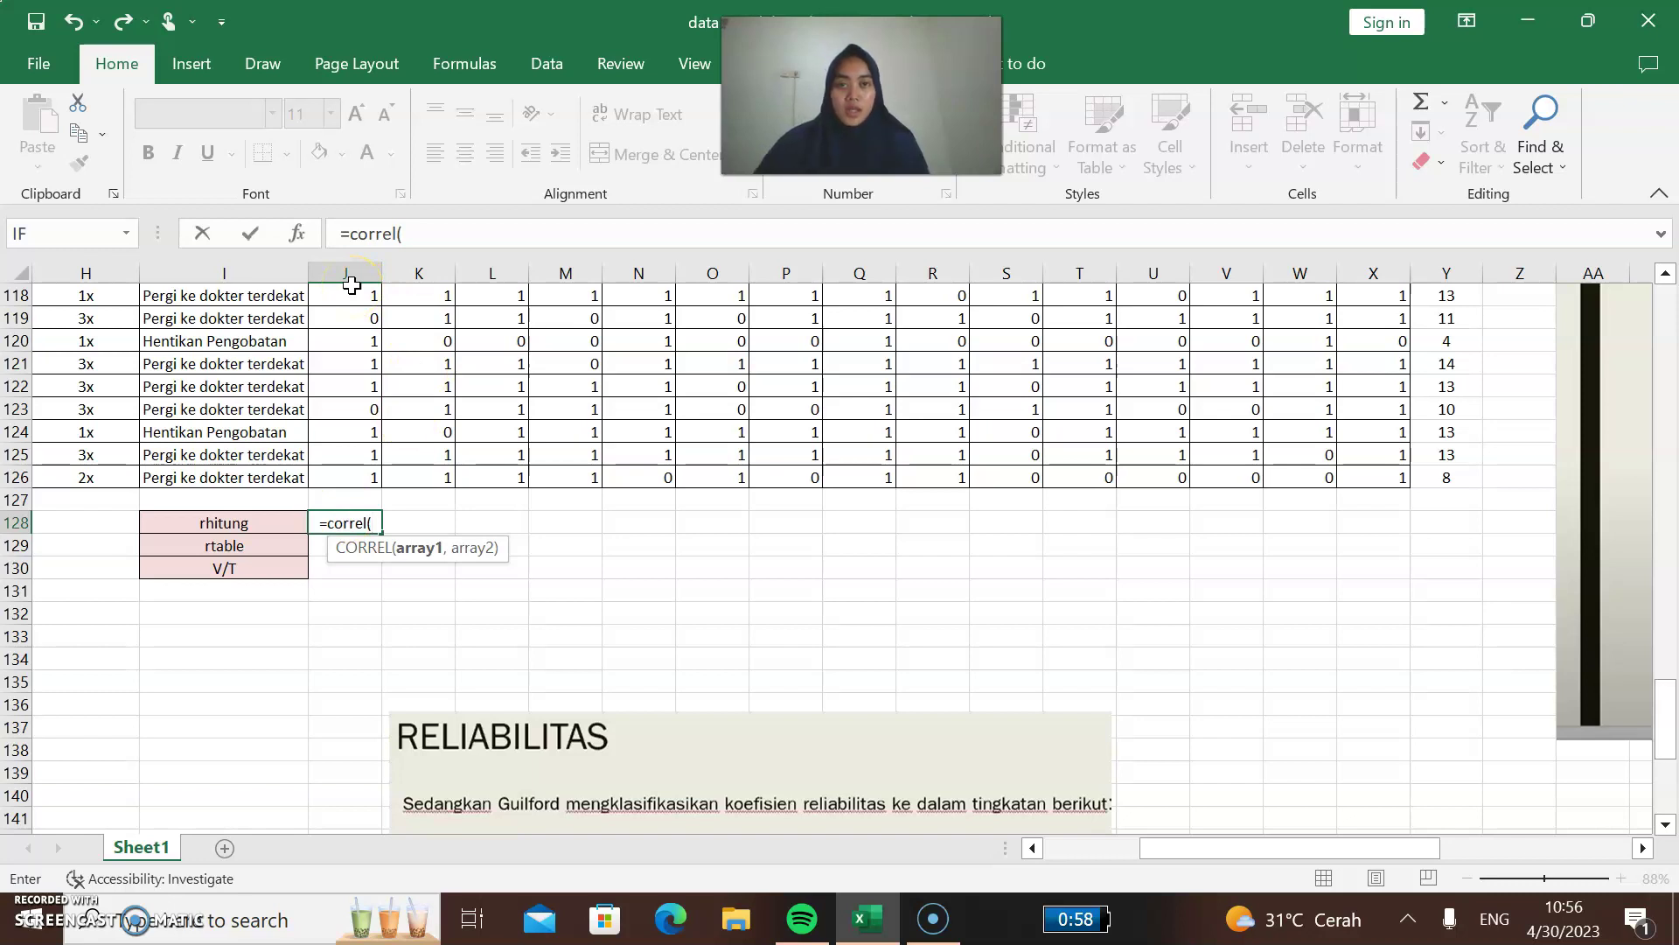
left_click(297, 232)
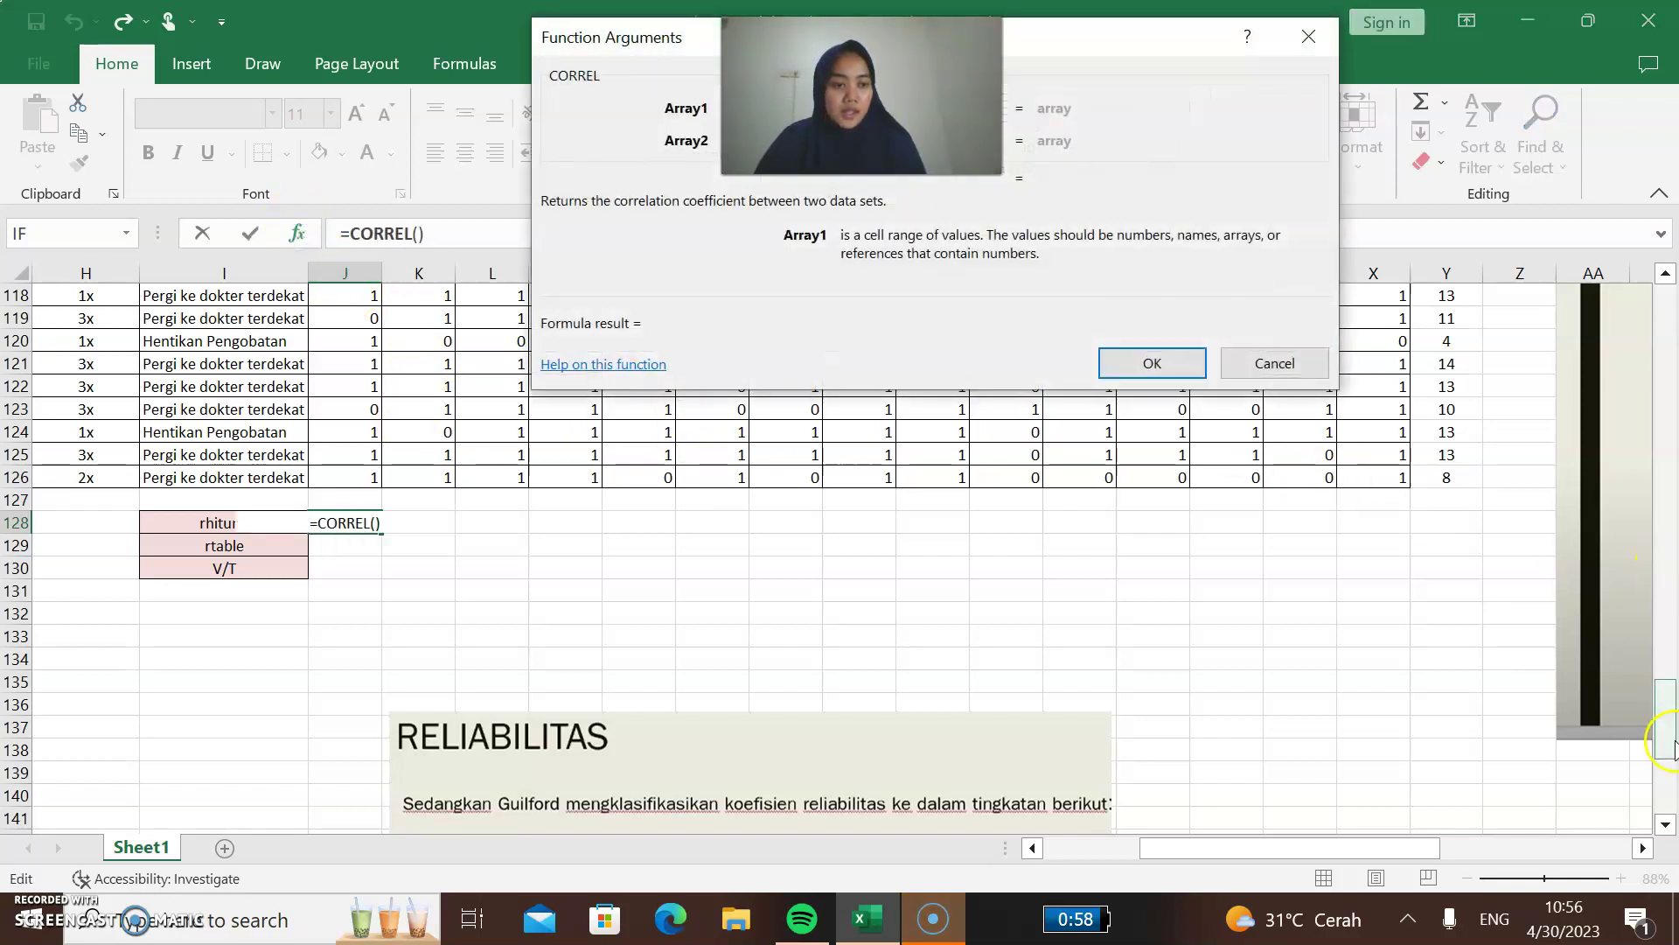
left_click_drag(1667, 739, 1667, 325)
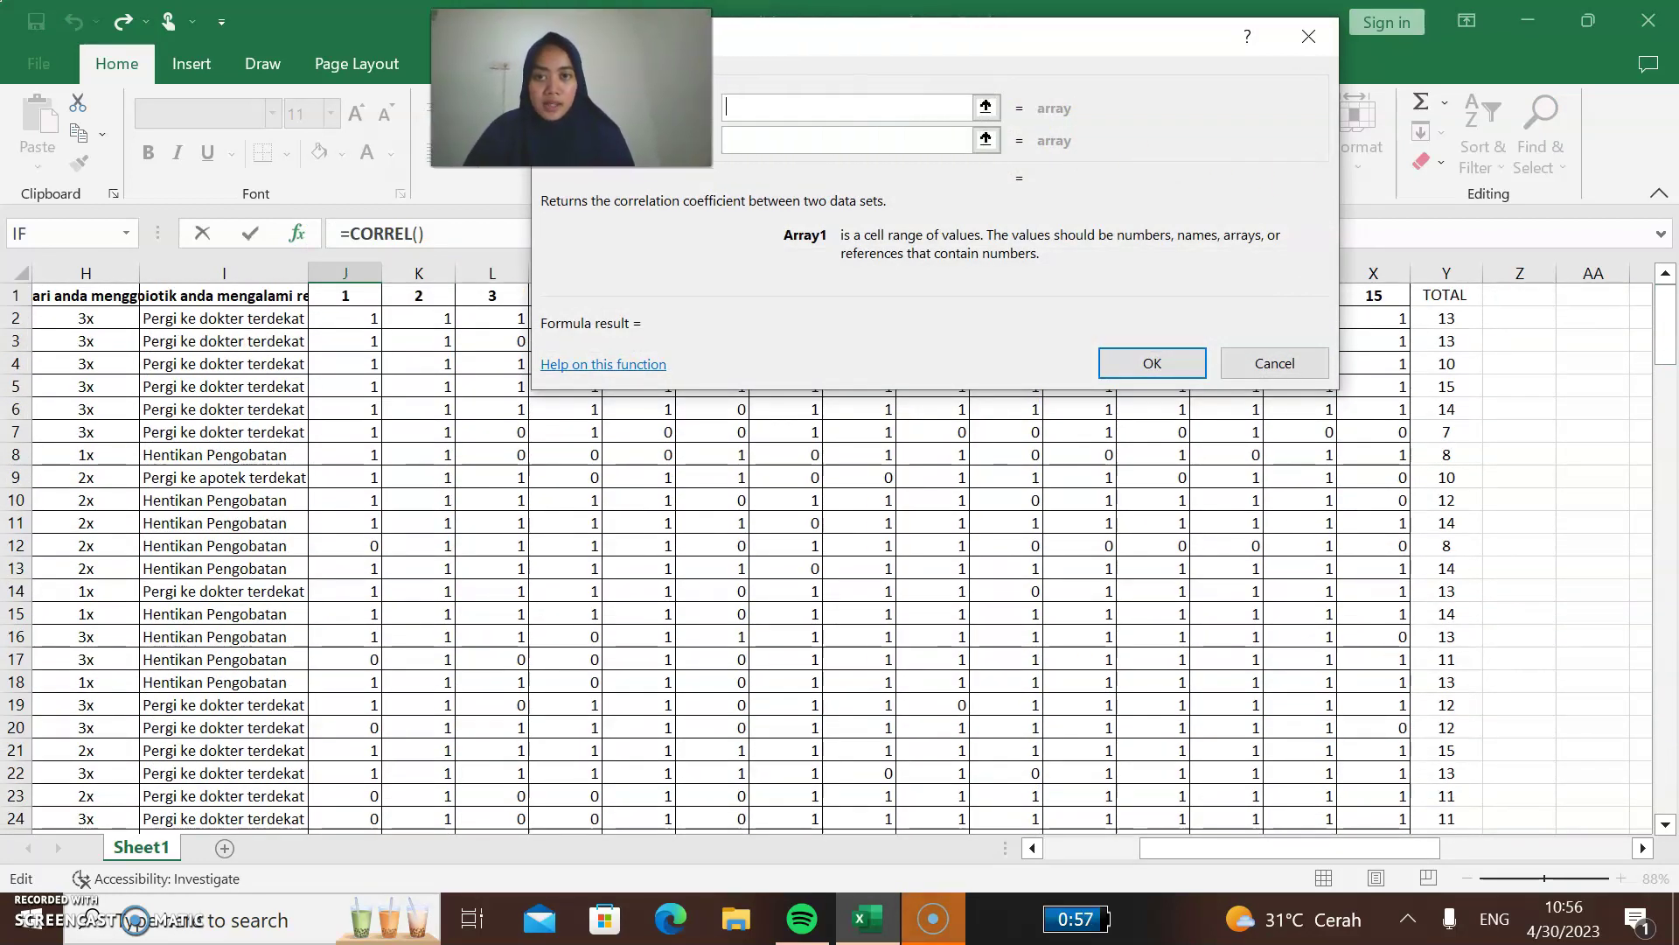
left_click_drag(351, 322, 370, 741)
Complete the CORREL formula with absolute range $Y$2:$Y$126 as the second array and fill it across to X128.
left_click(768, 141)
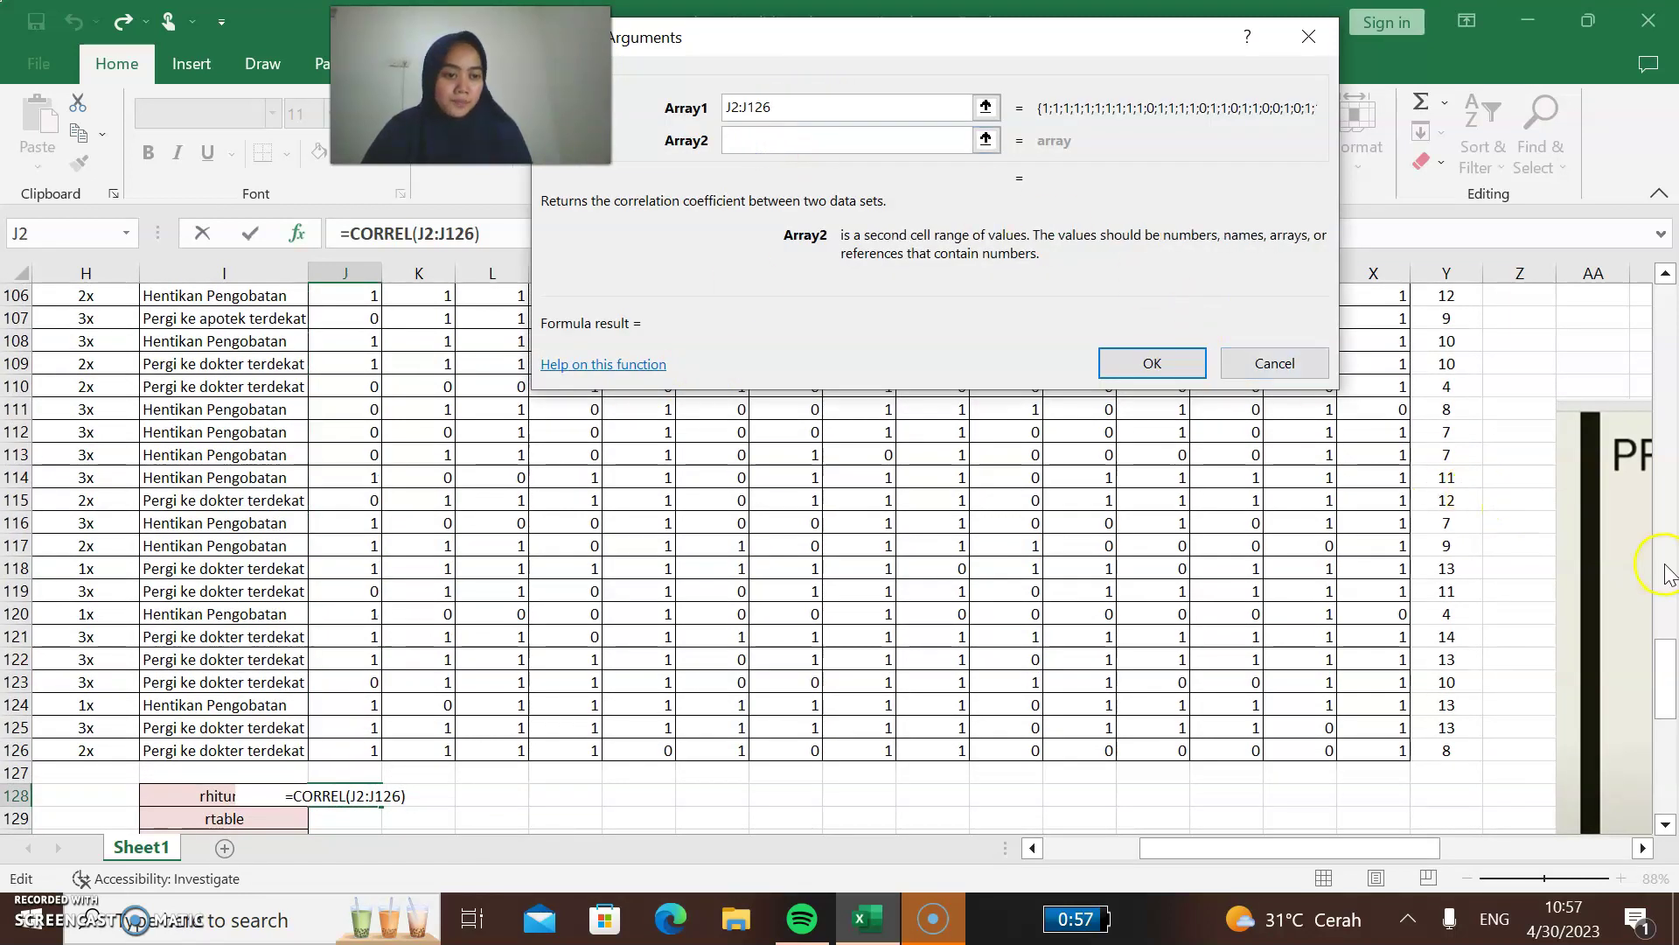
left_click_drag(1666, 672, 1667, 285)
left_click_drag(1470, 312, 1473, 539)
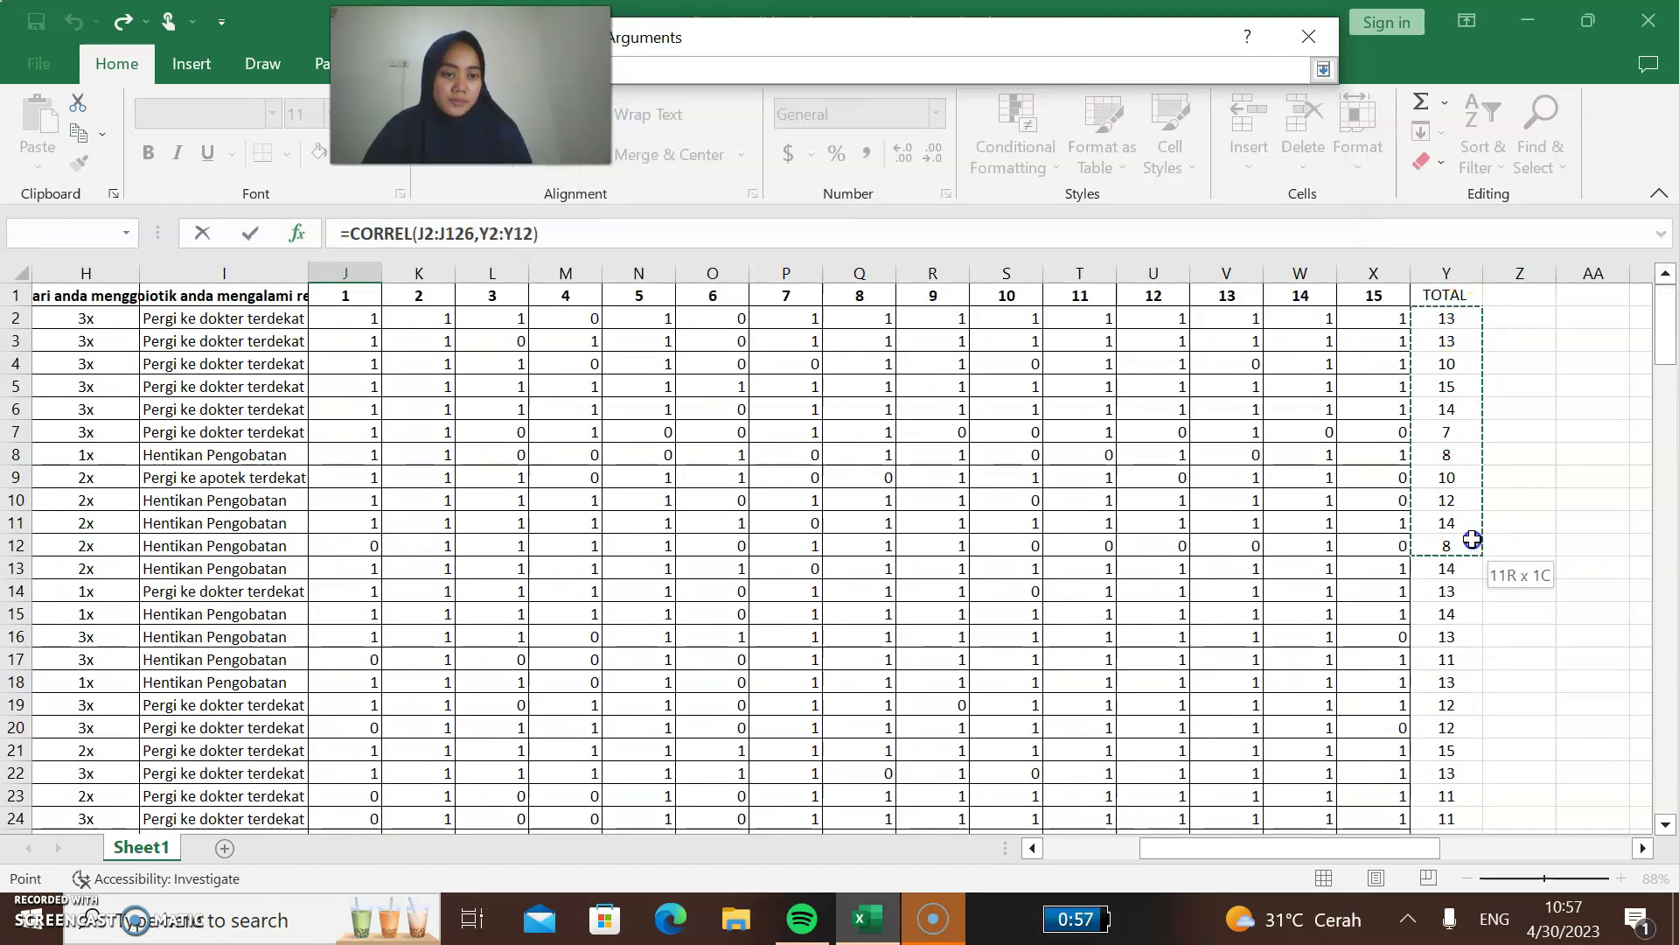
mouse_move(1464, 766)
left_mouse_down()
mouse_move(1472, 868)
mouse_move(1462, 776)
mouse_move(1461, 800)
left_mouse_up()
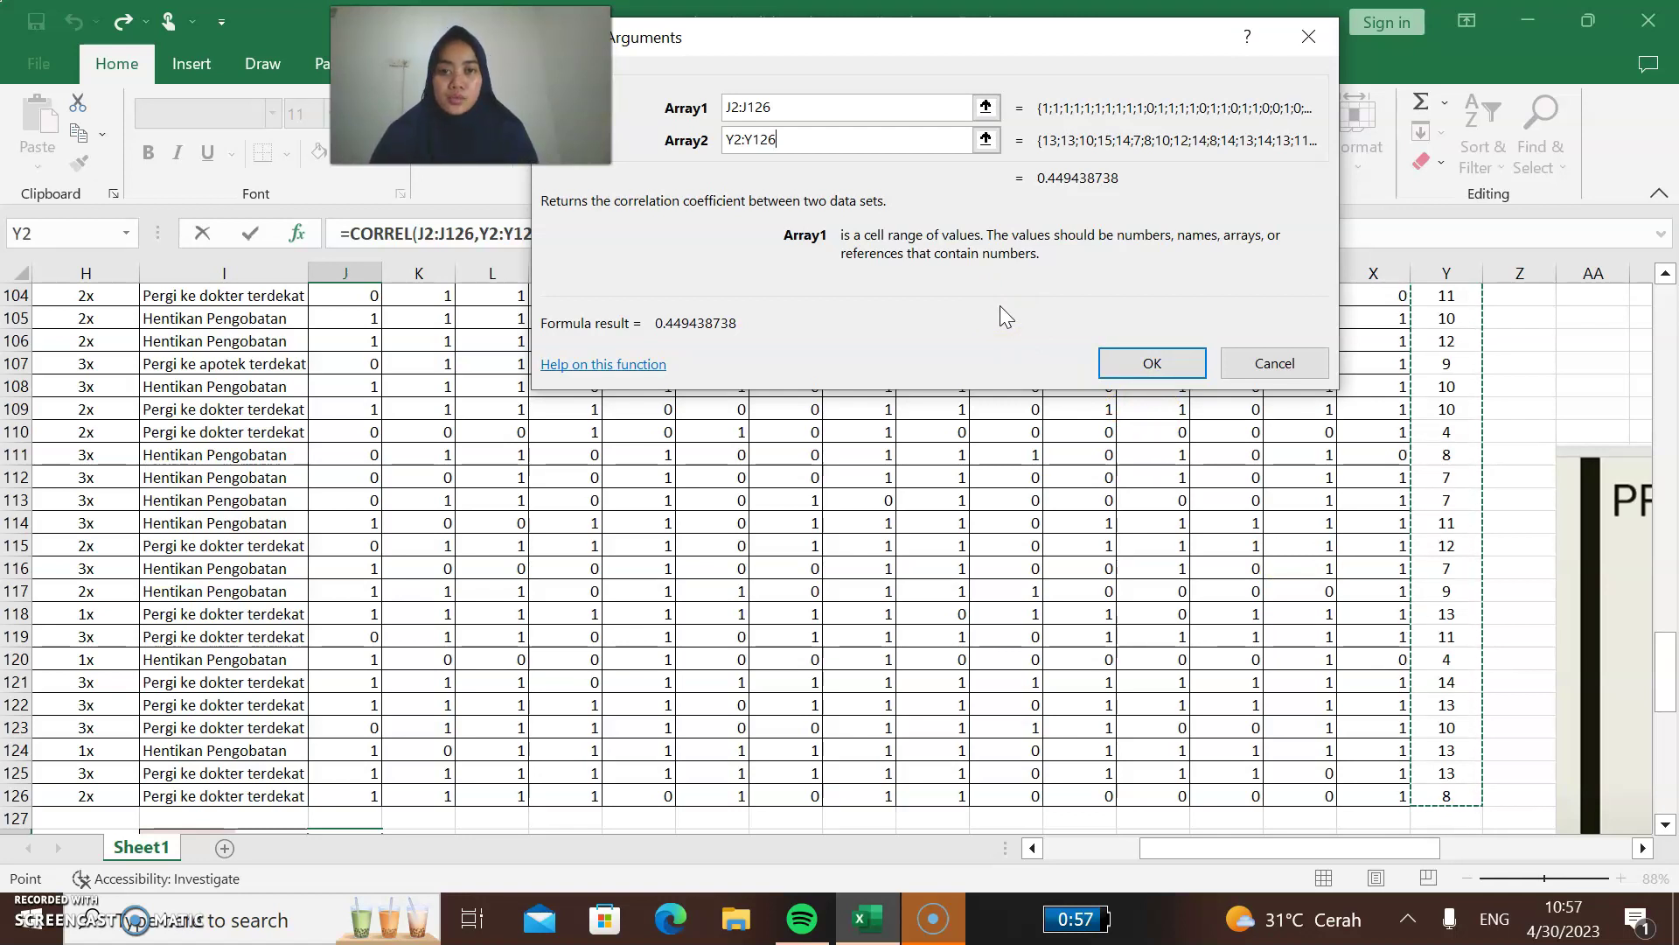
key("F4")
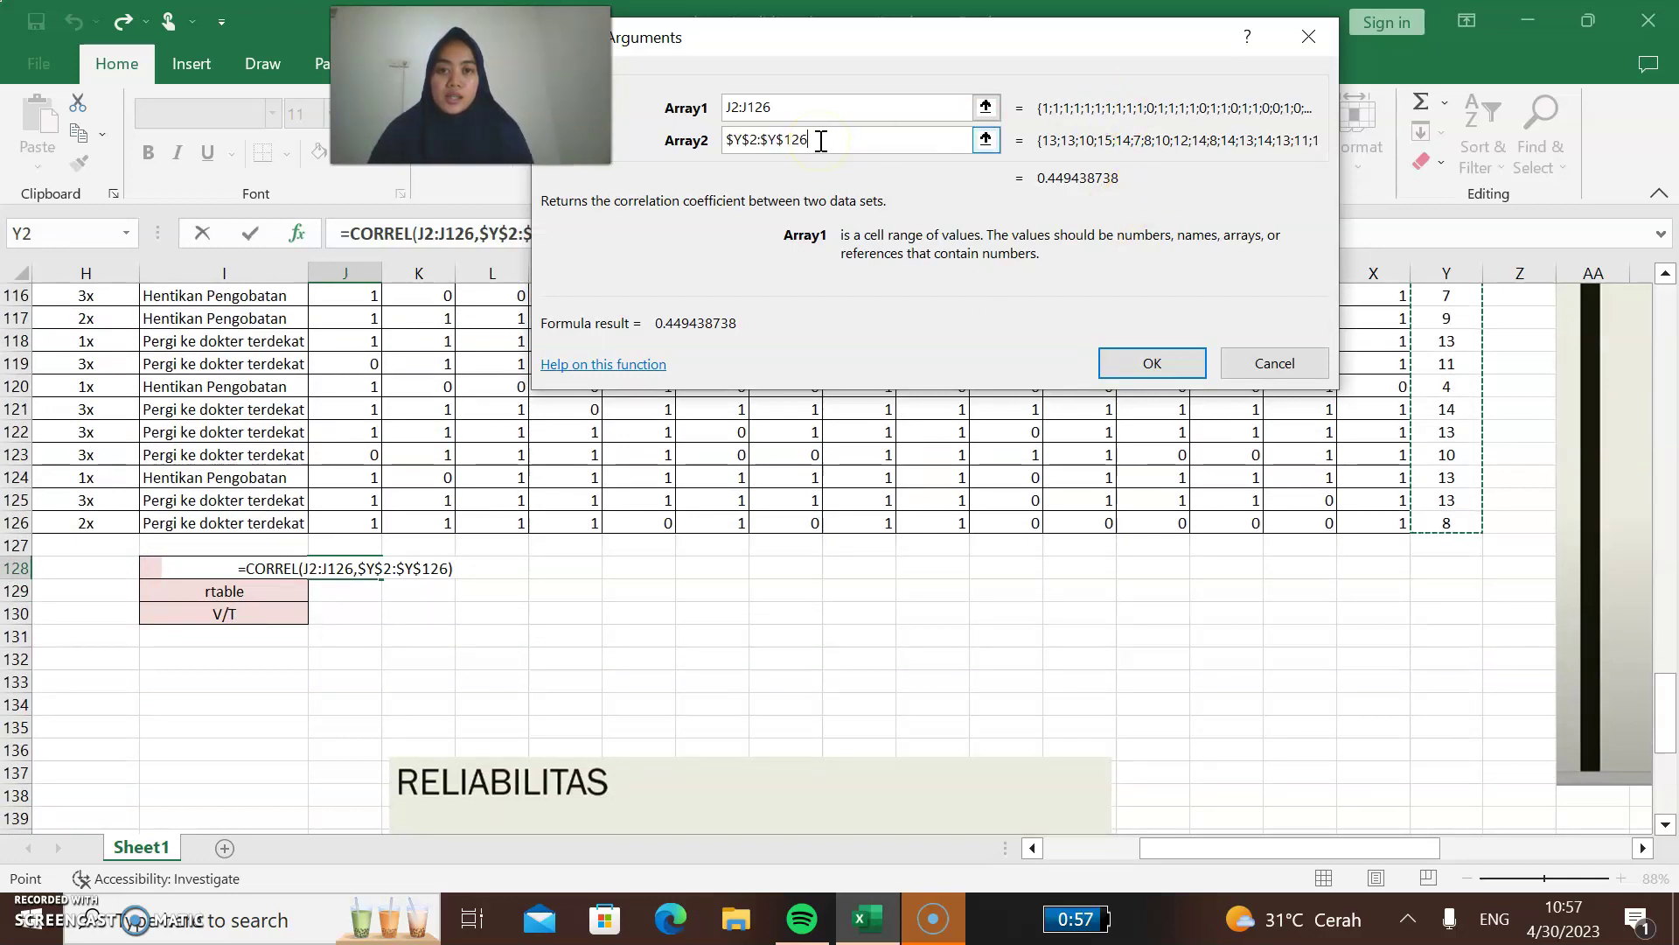
left_click(1150, 365)
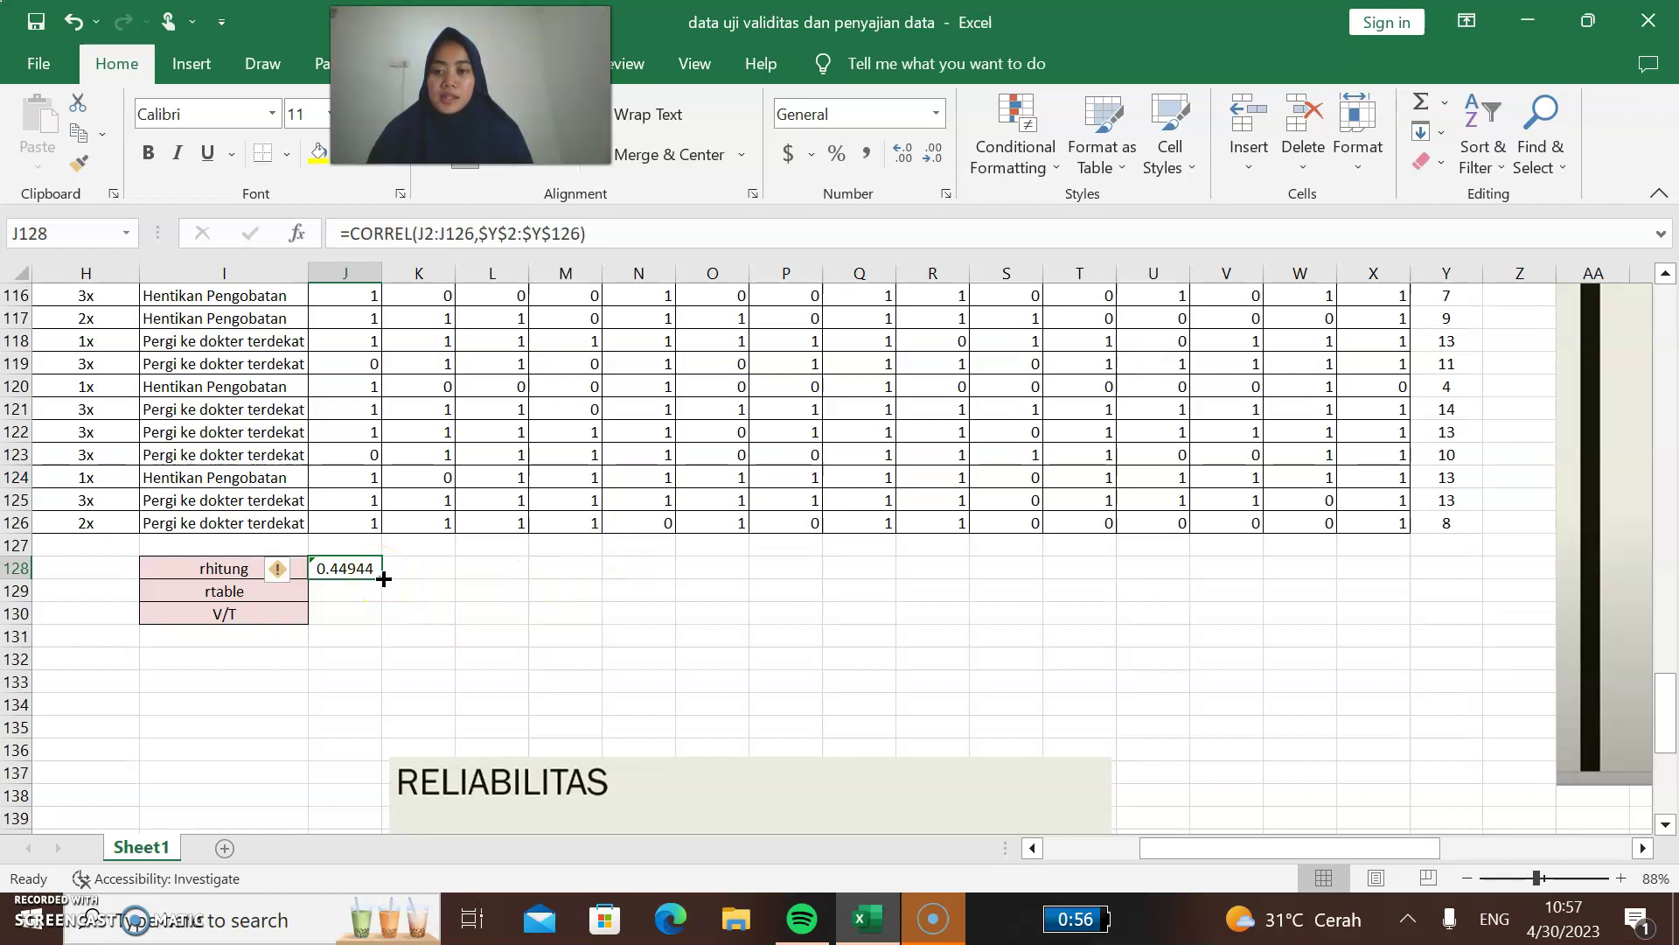
left_click_drag(383, 578, 1380, 576)
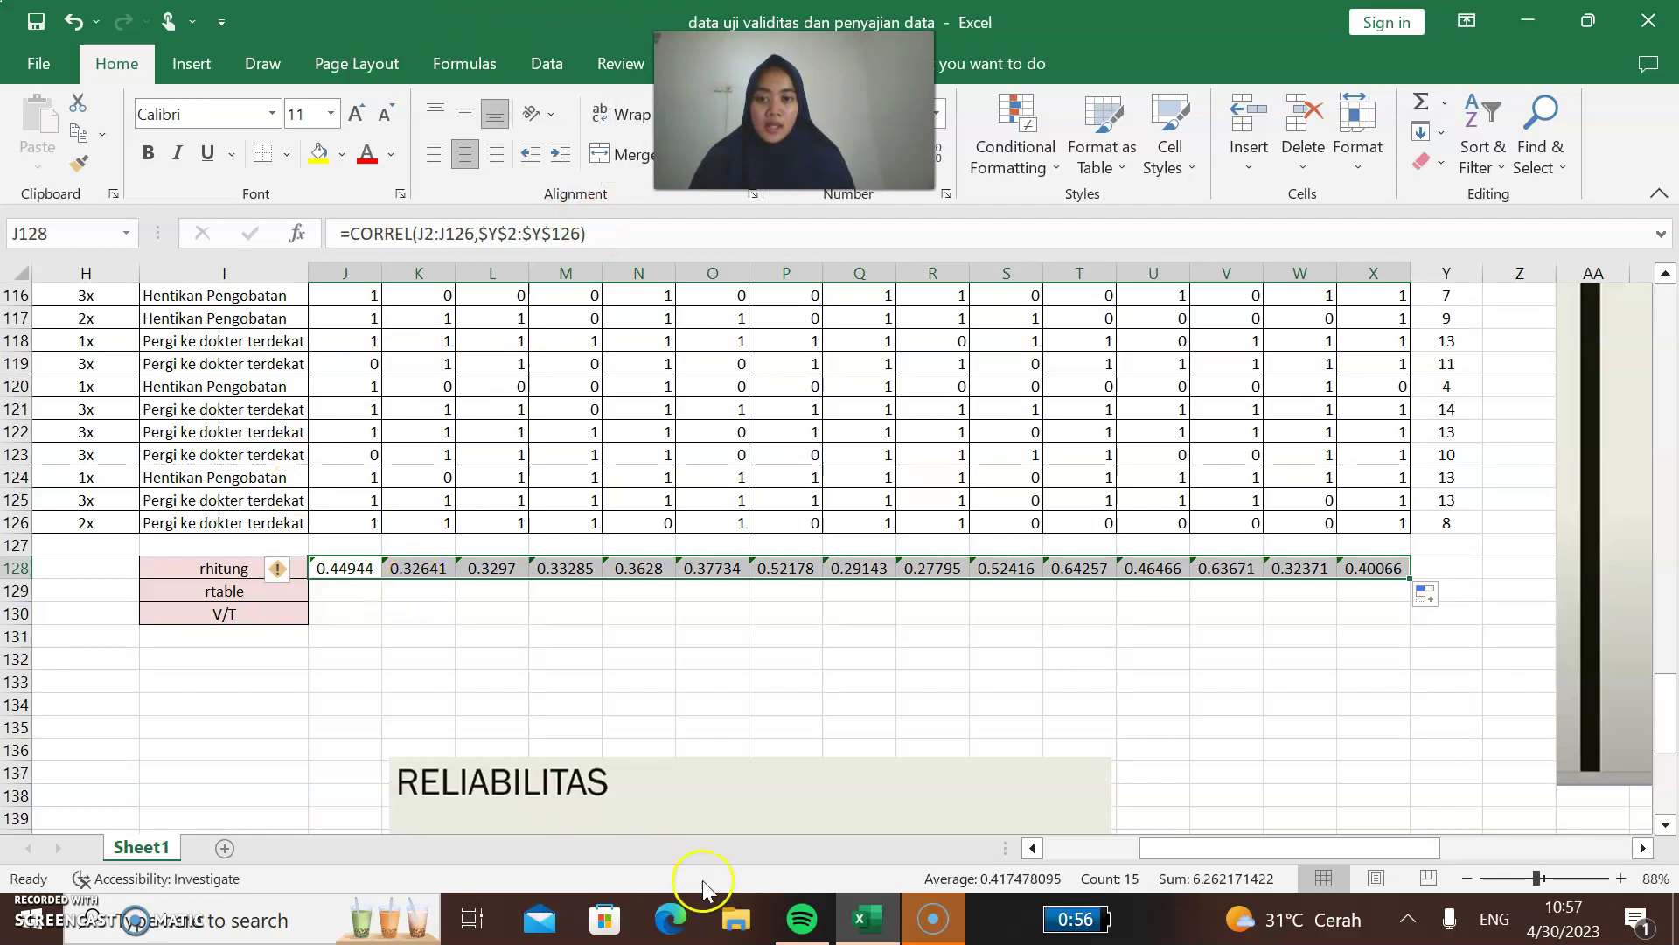
Consult the r-value table, enter 0.176 in the rtable cell J129, and fill it across to X129.
left_click_drag(1168, 852, 1298, 847)
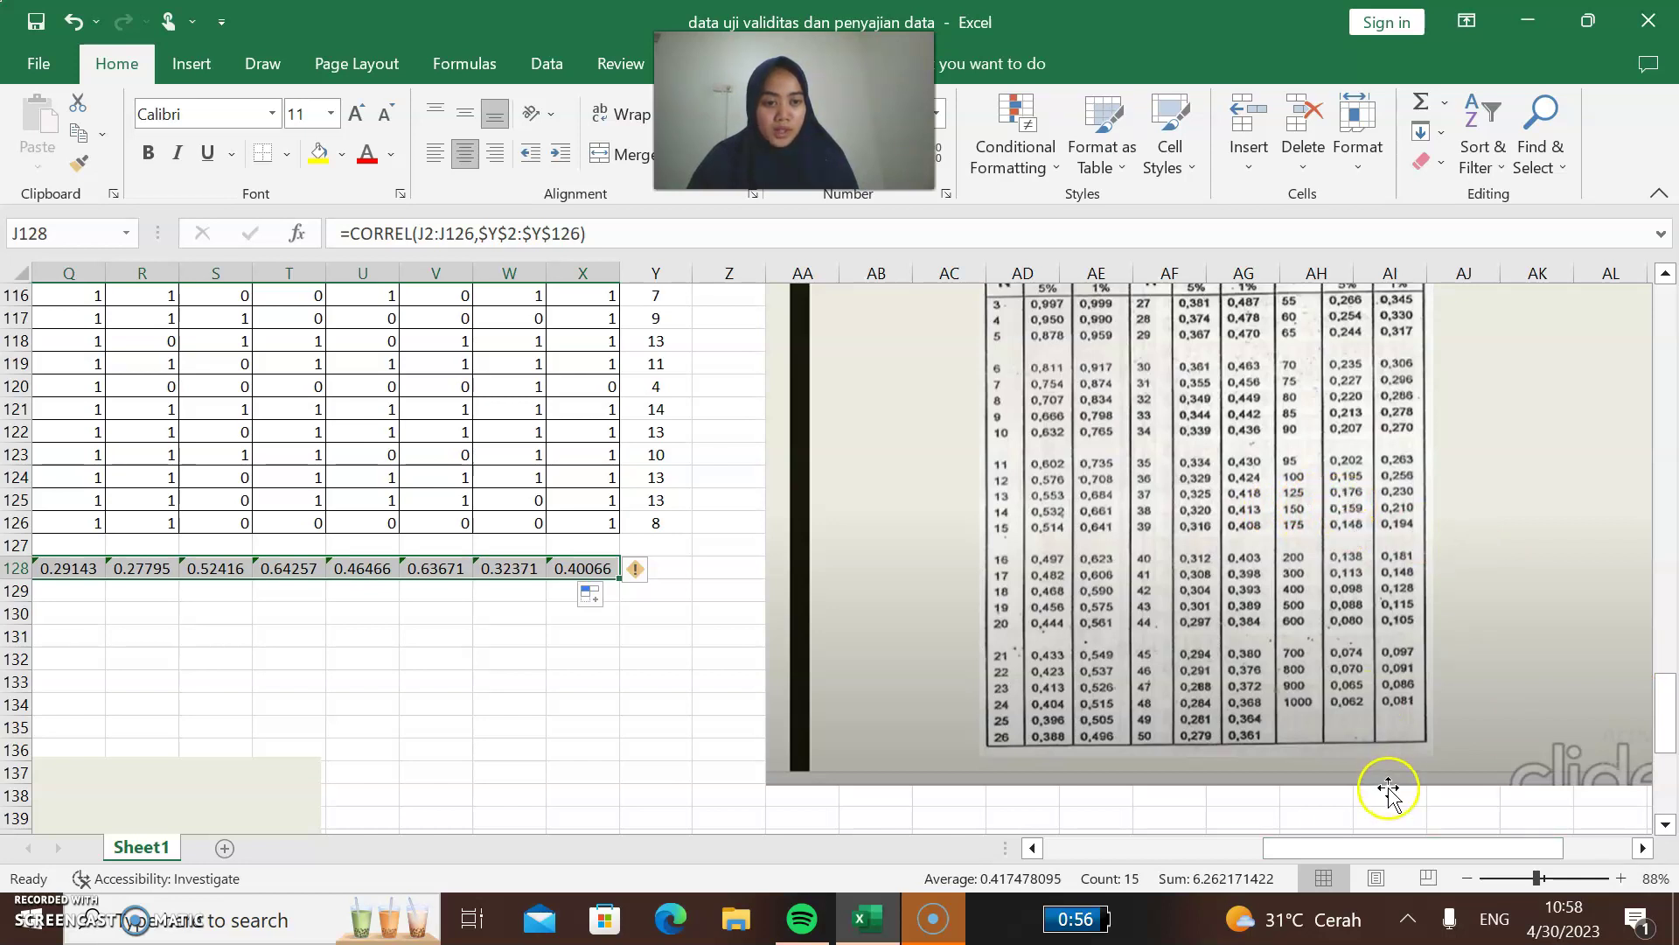
left_click_drag(1310, 853, 1180, 850)
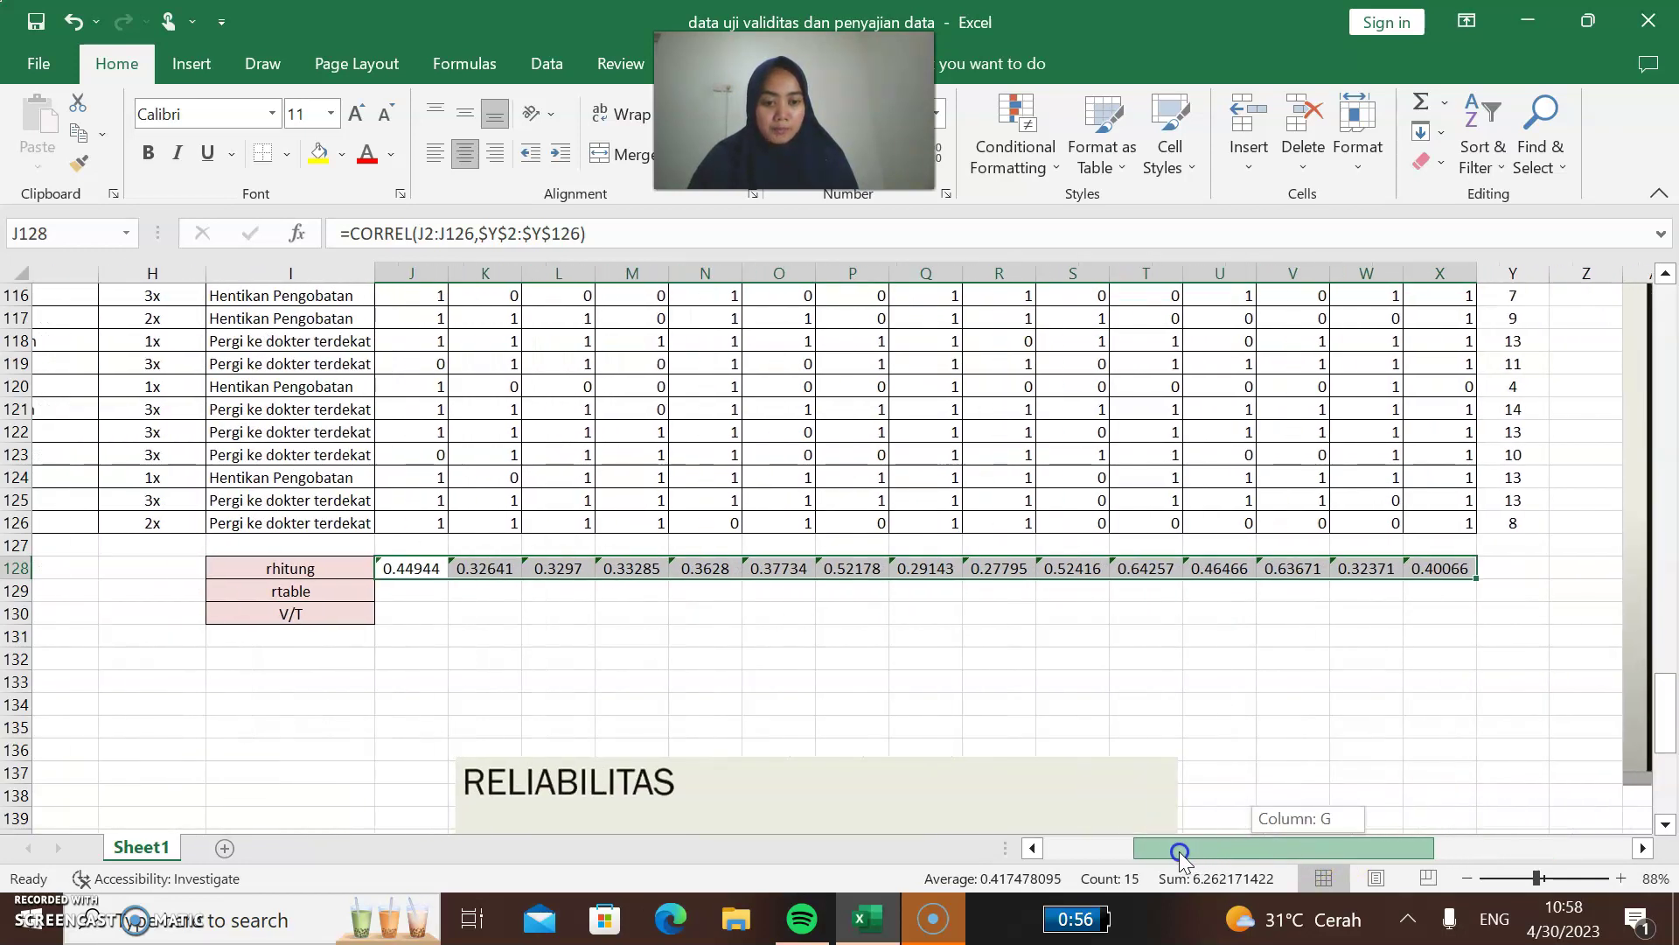
left_click(350, 592)
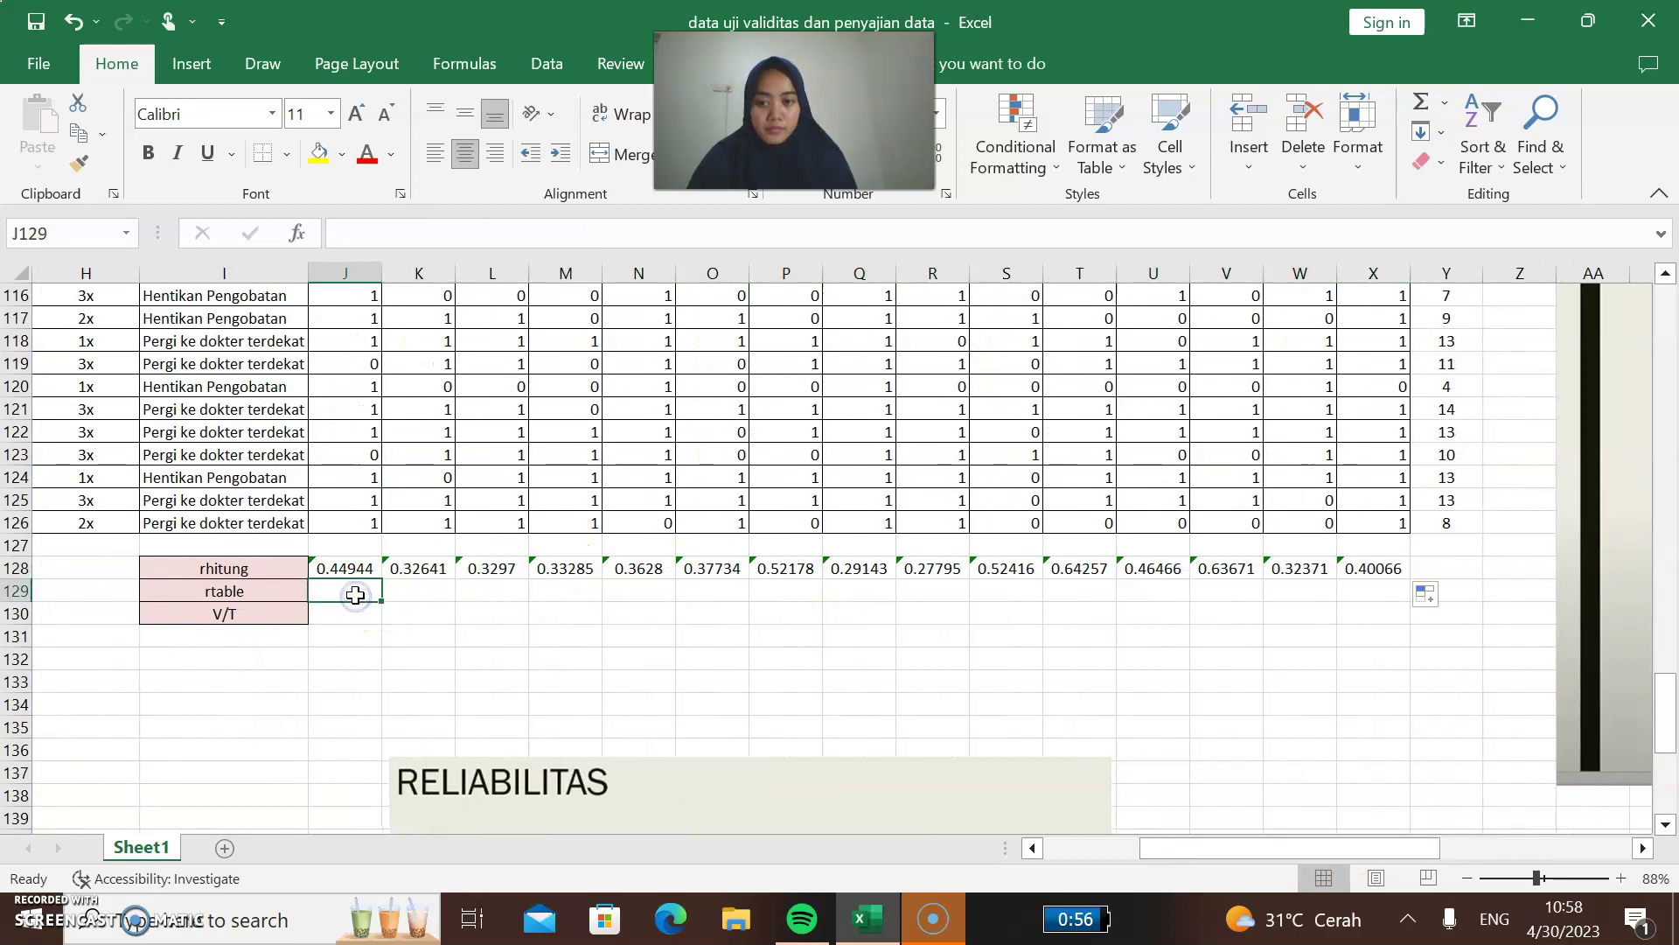
type("0.176")
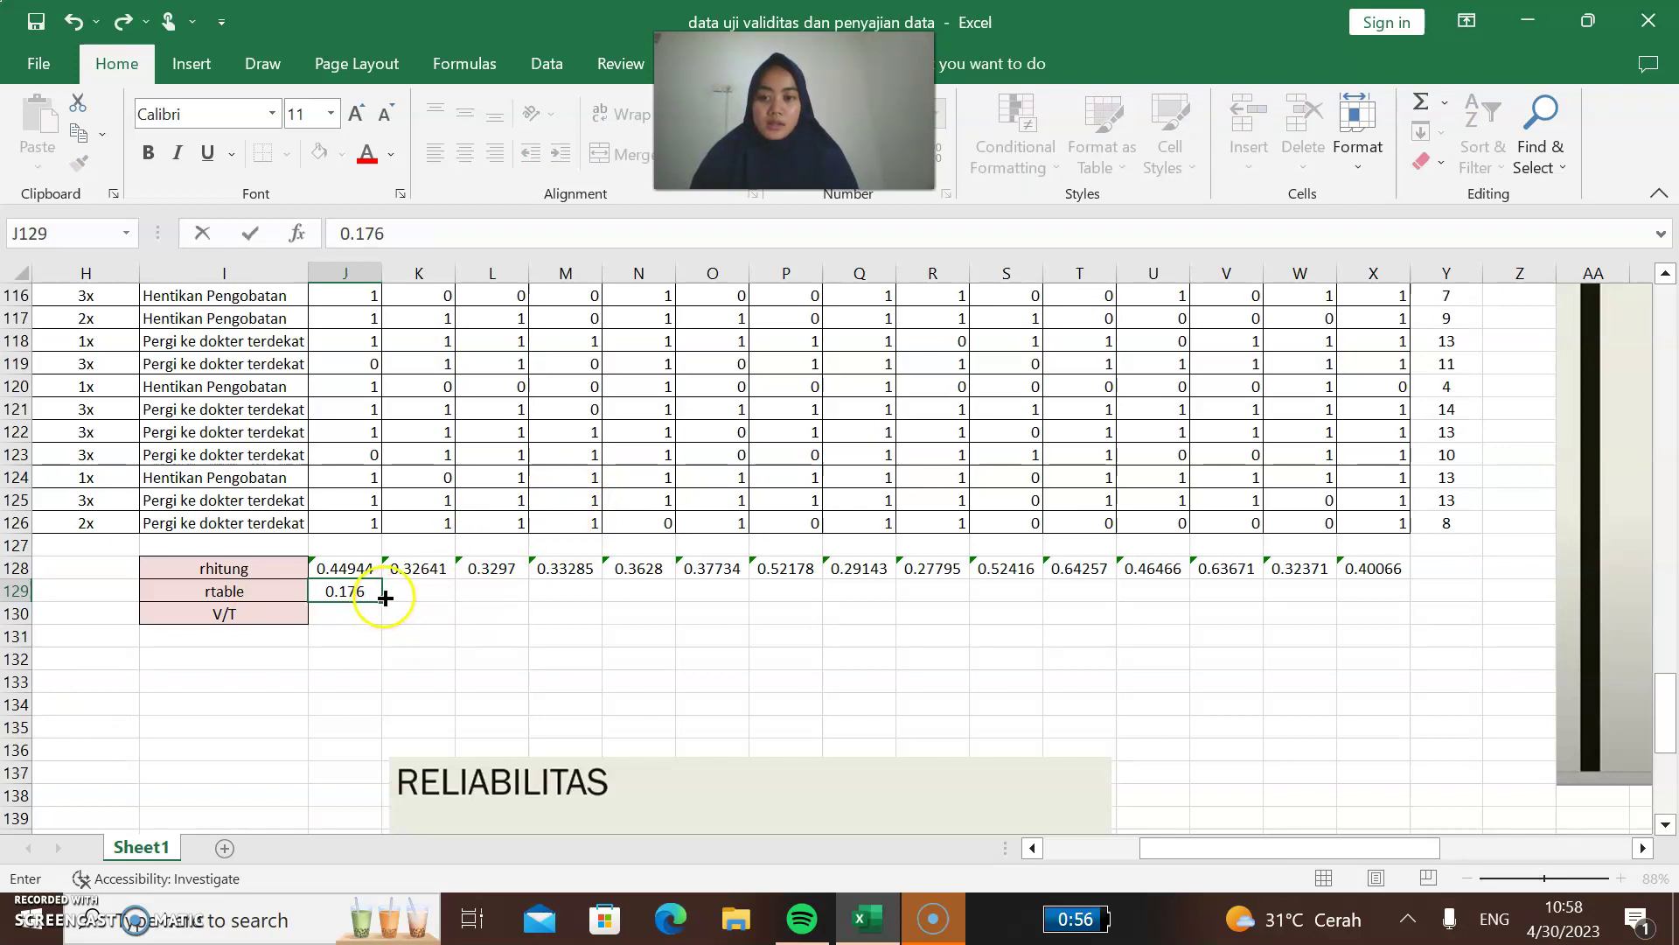
key("ctrl+Return")
left_click_drag(396, 595, 1399, 599)
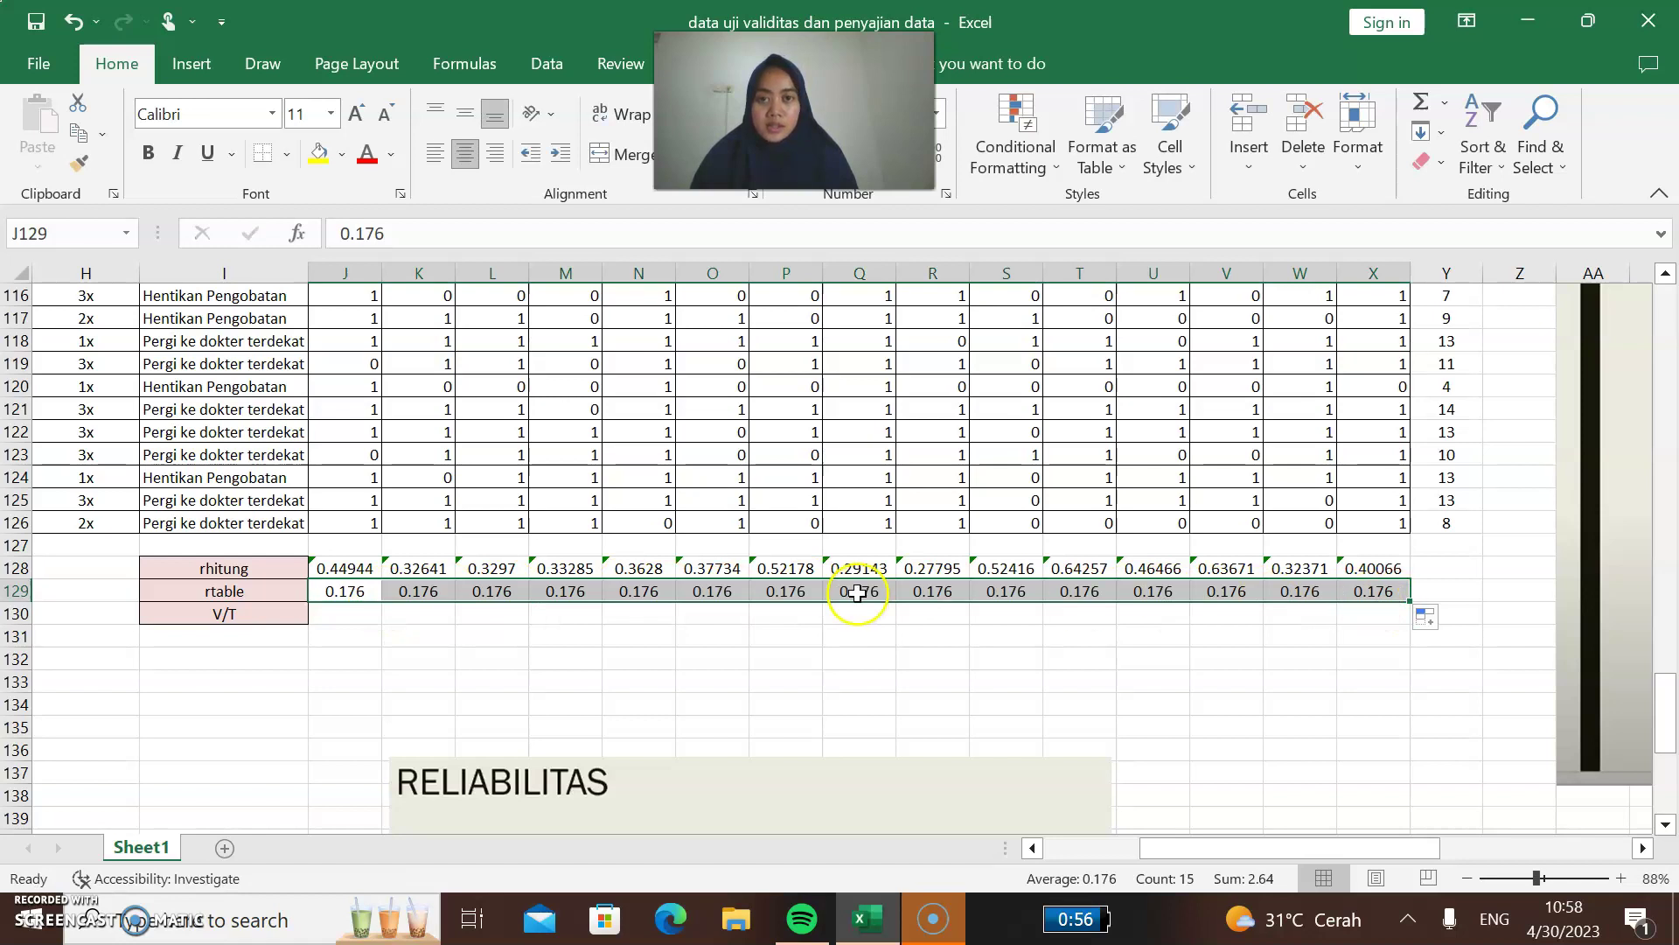
Start an IF formula in the V/T cell J130 with J128>J129 as its logical test.
left_click(342, 614)
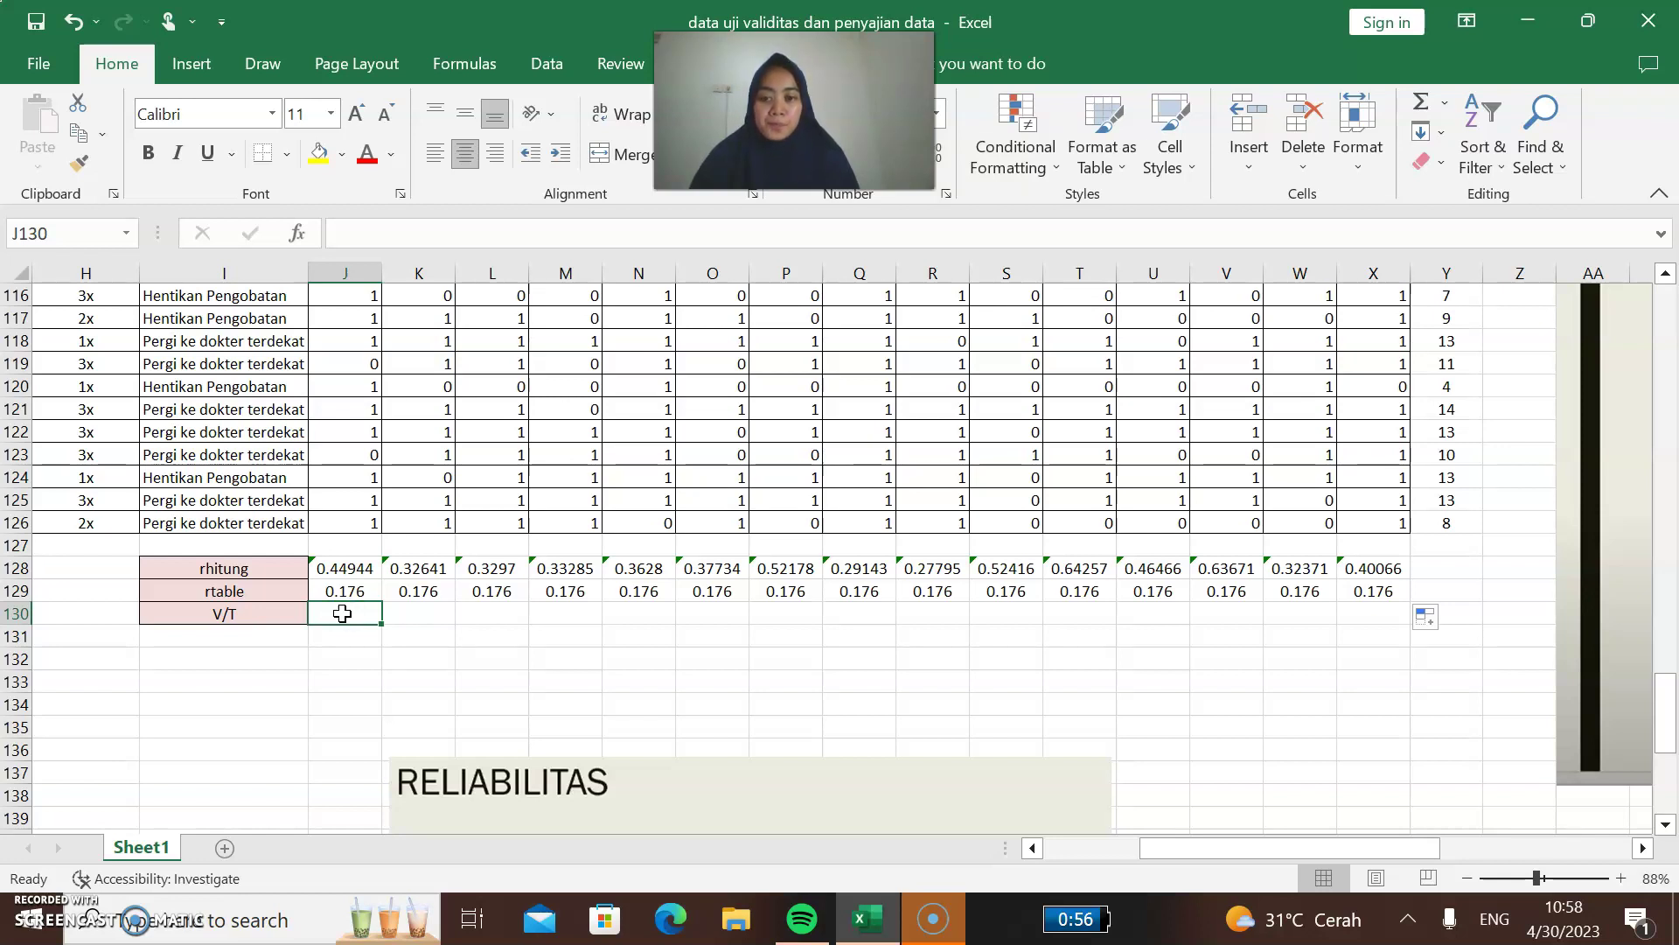
left_click(367, 618)
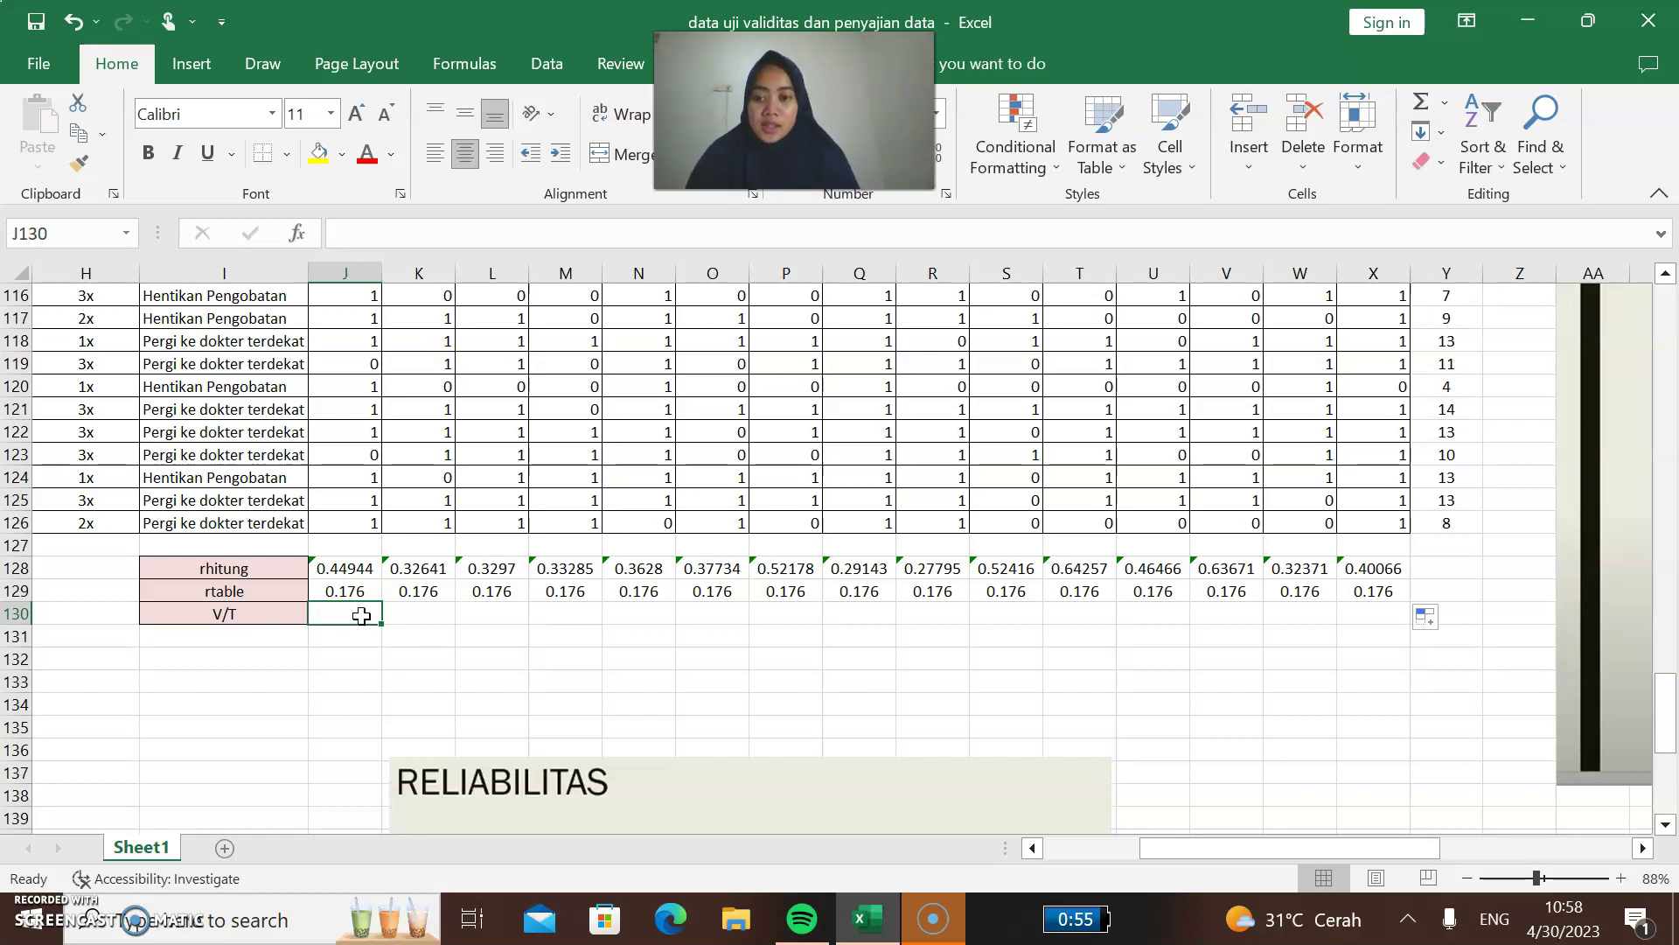
type("=i")
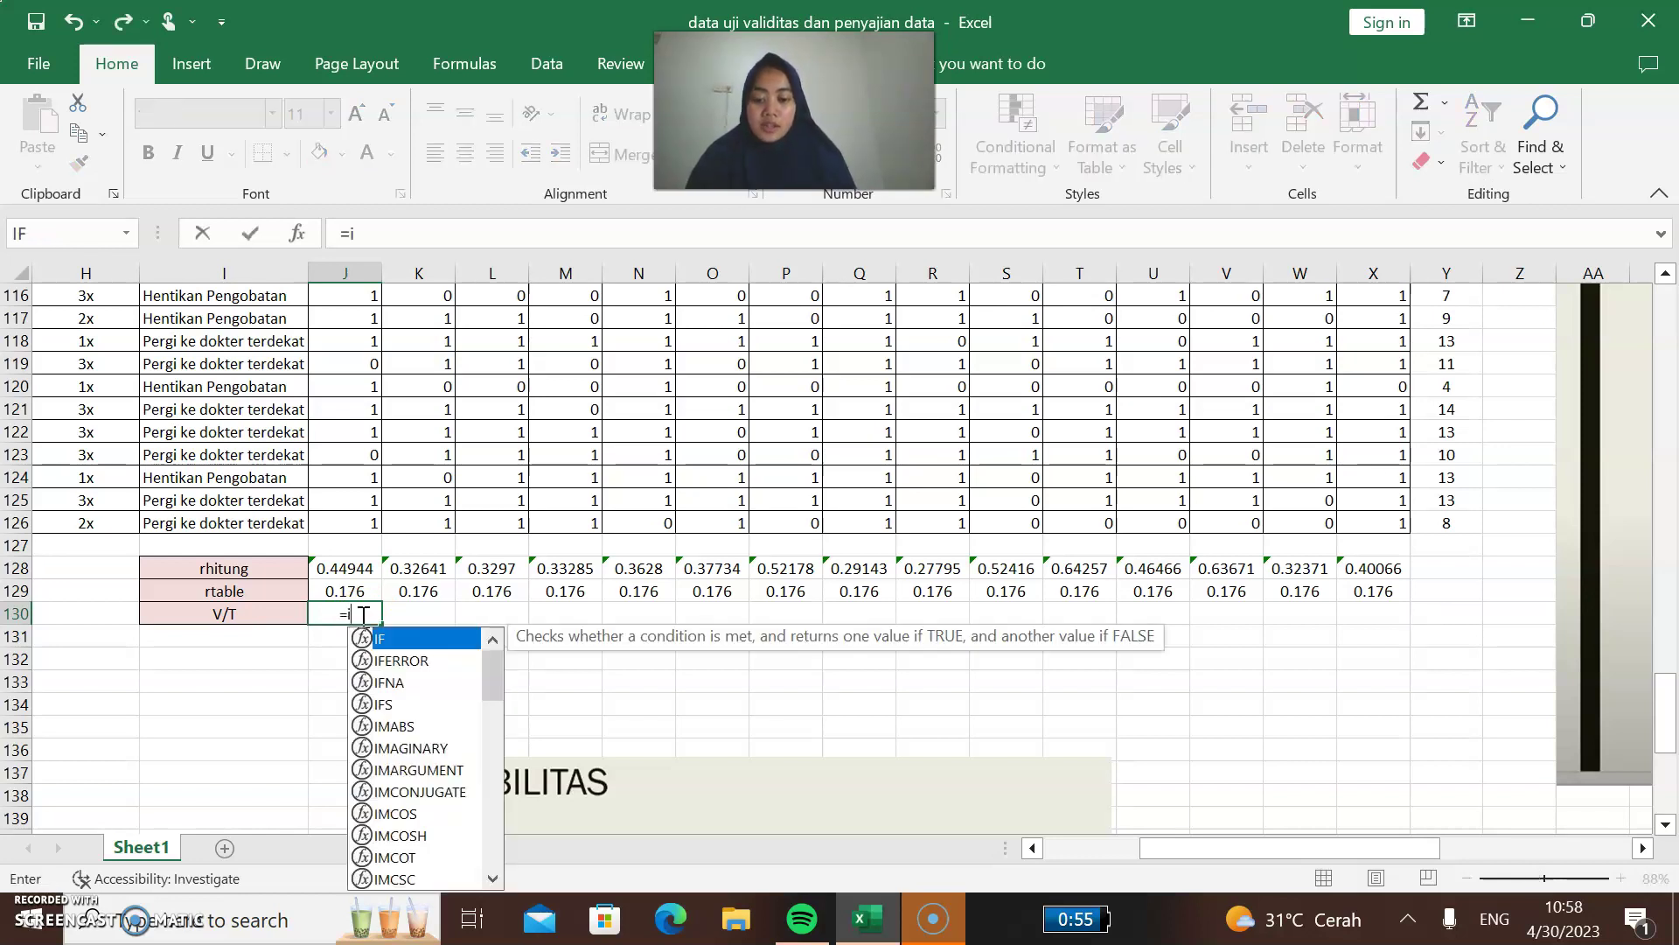
type("f(")
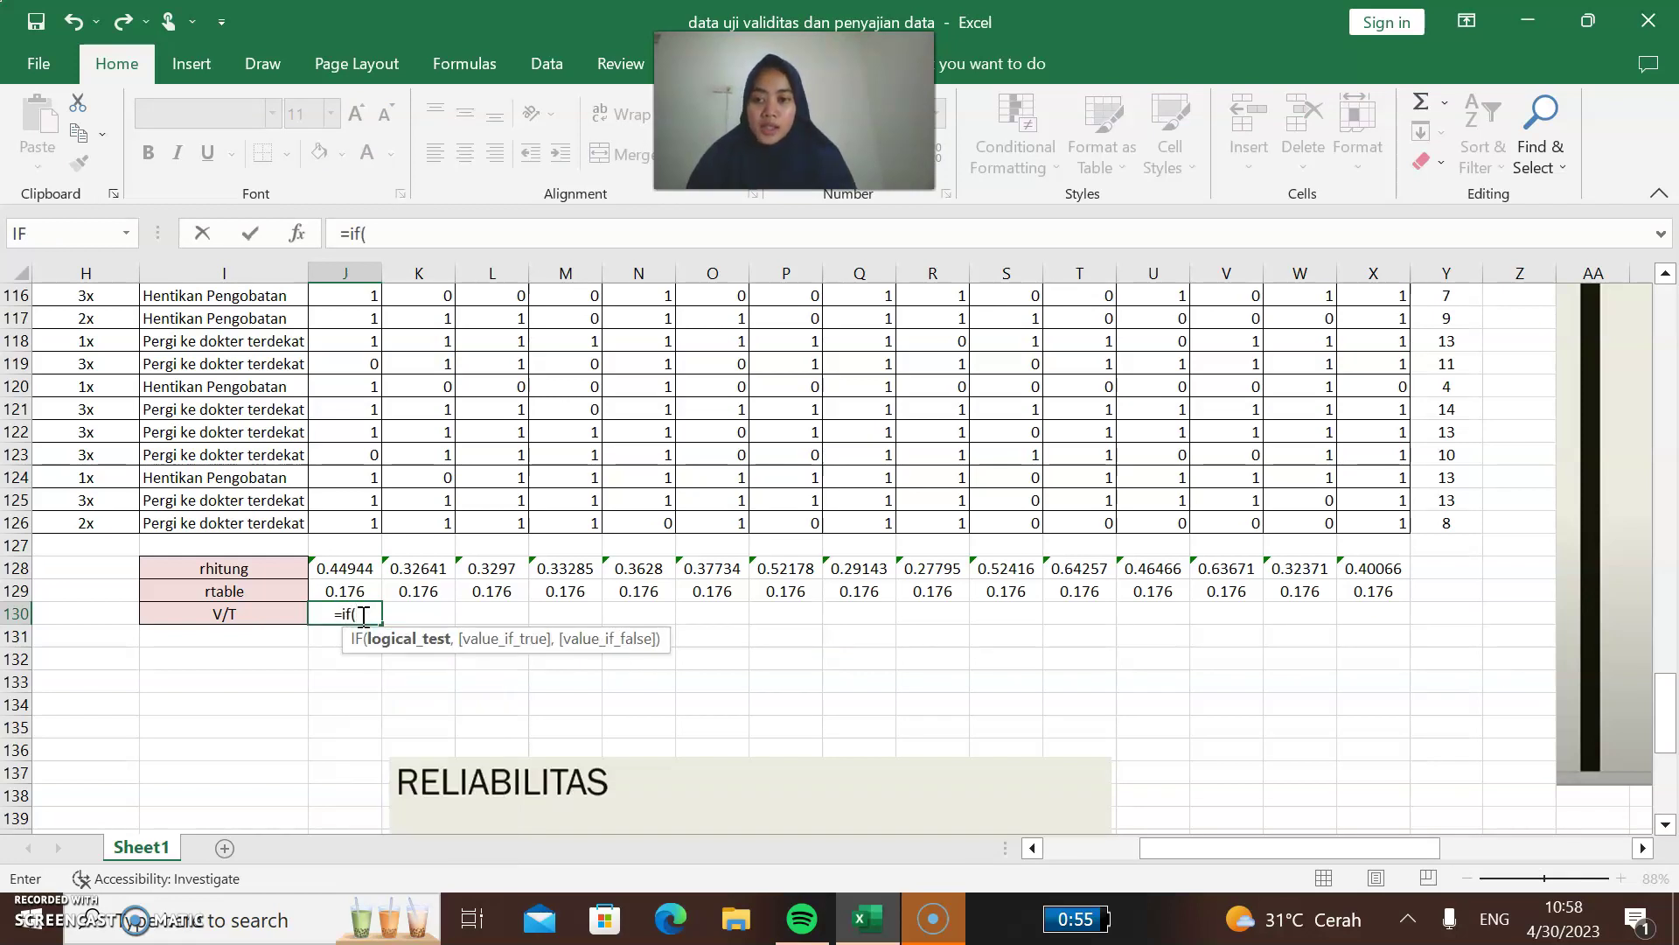
left_click(298, 234)
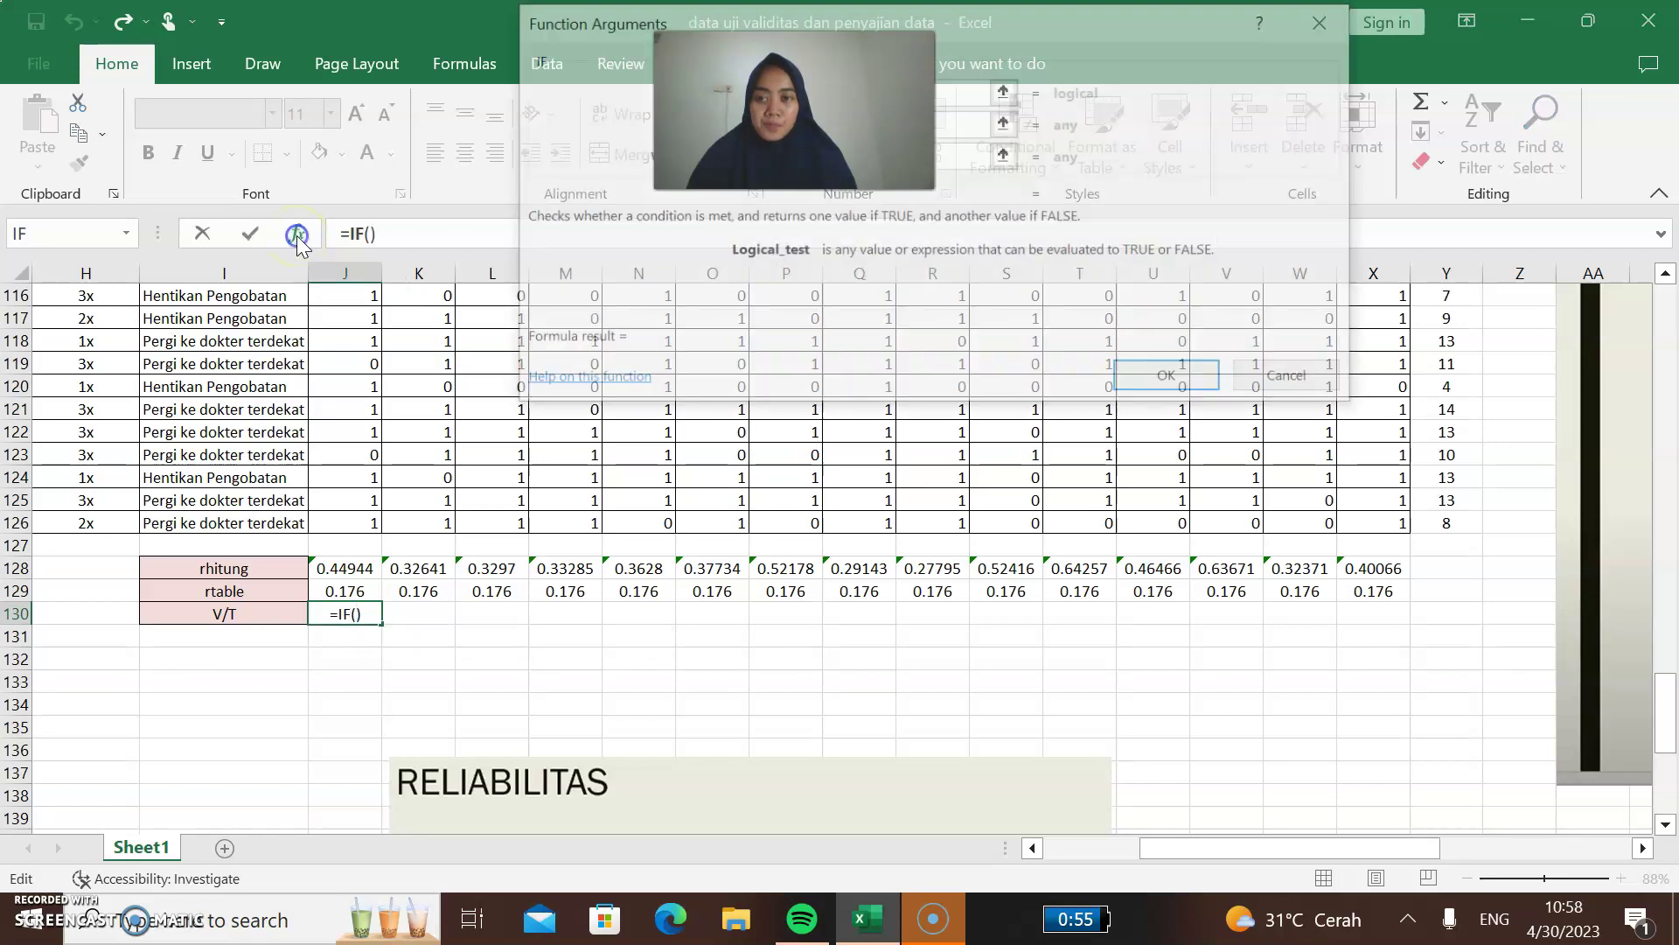
left_click(348, 570)
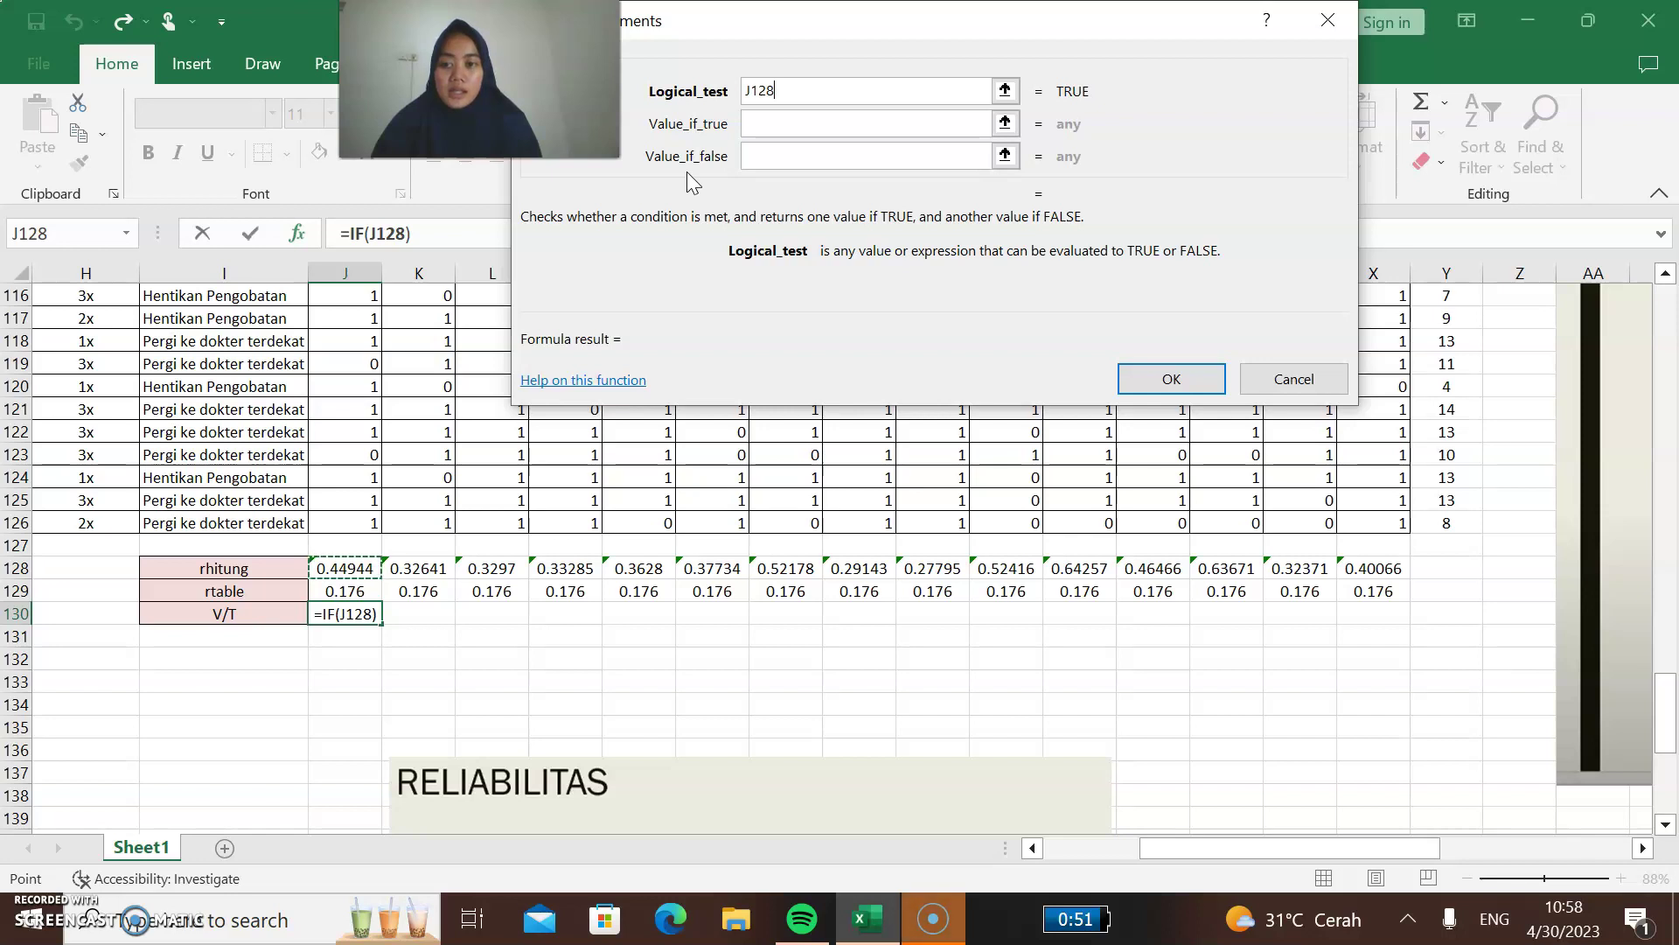
type(">")
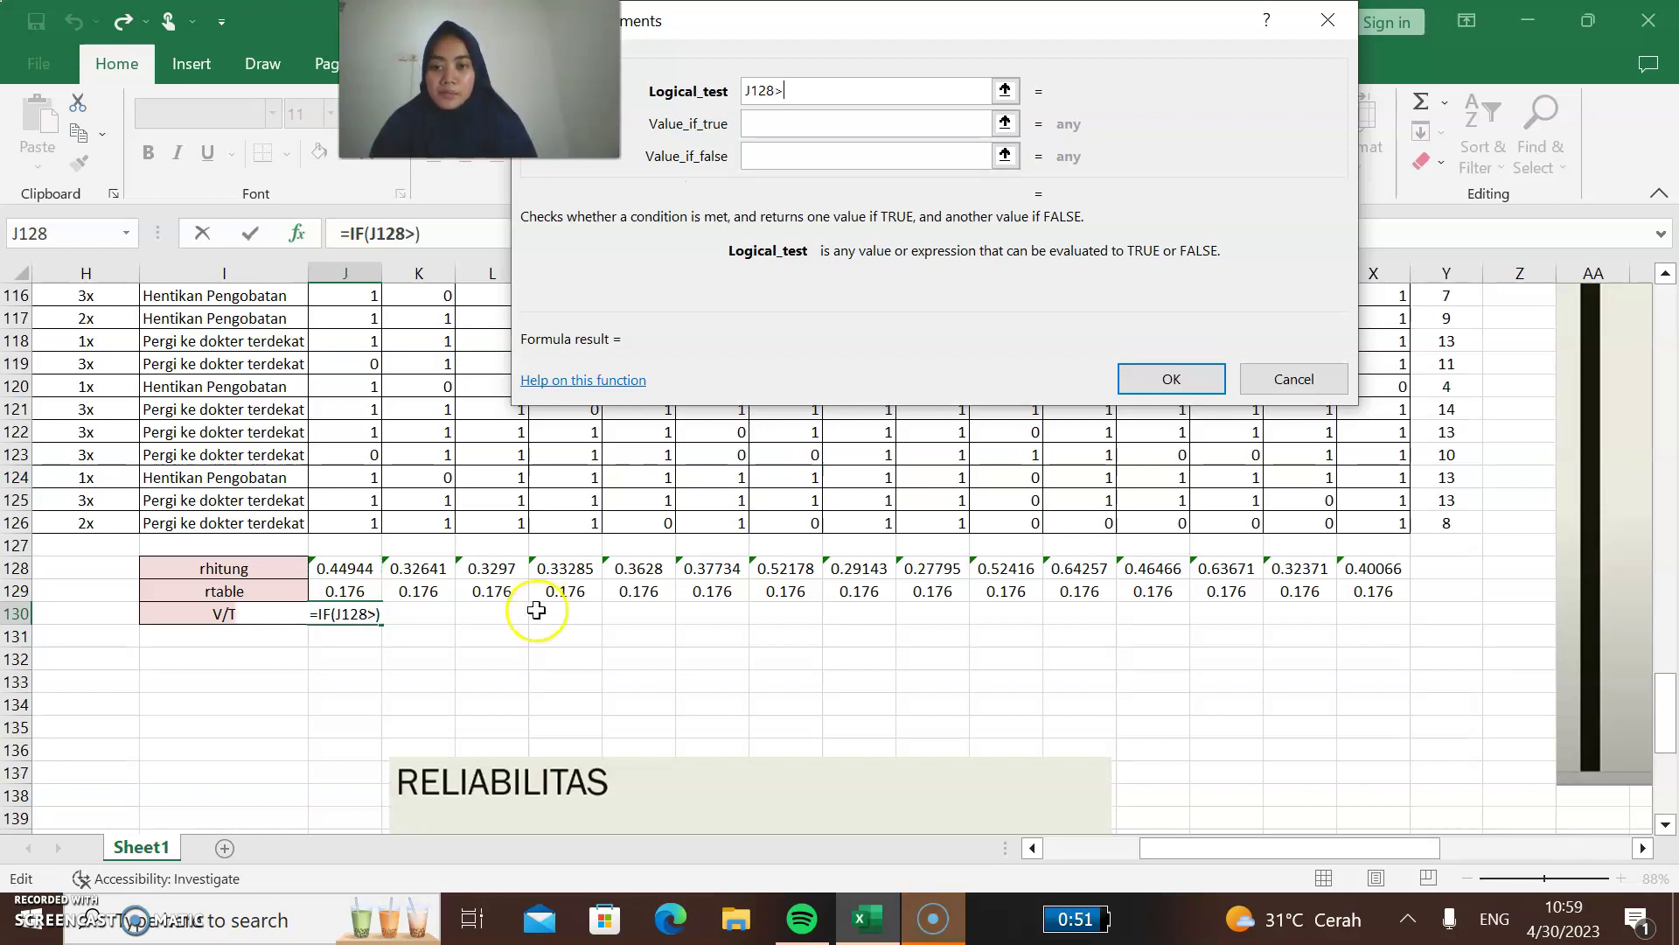
left_click(357, 591)
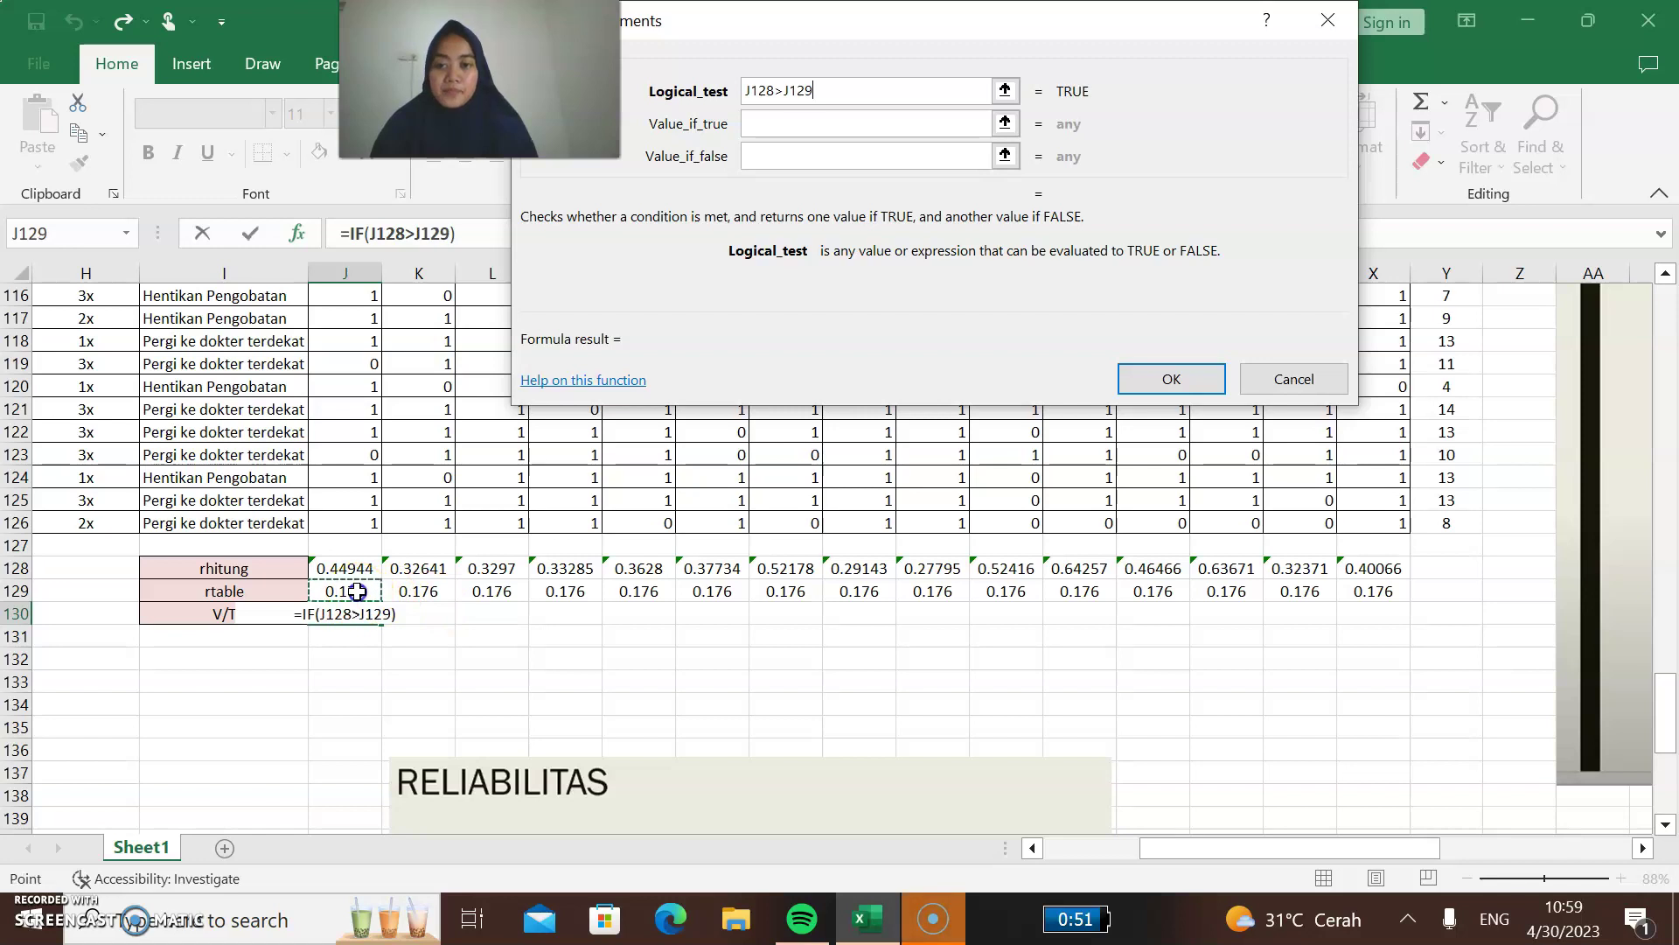
Complete the IF formula with "V" if true and "T" if false, and fill it across to X130.
left_click(781, 123)
type("V")
left_click(781, 151)
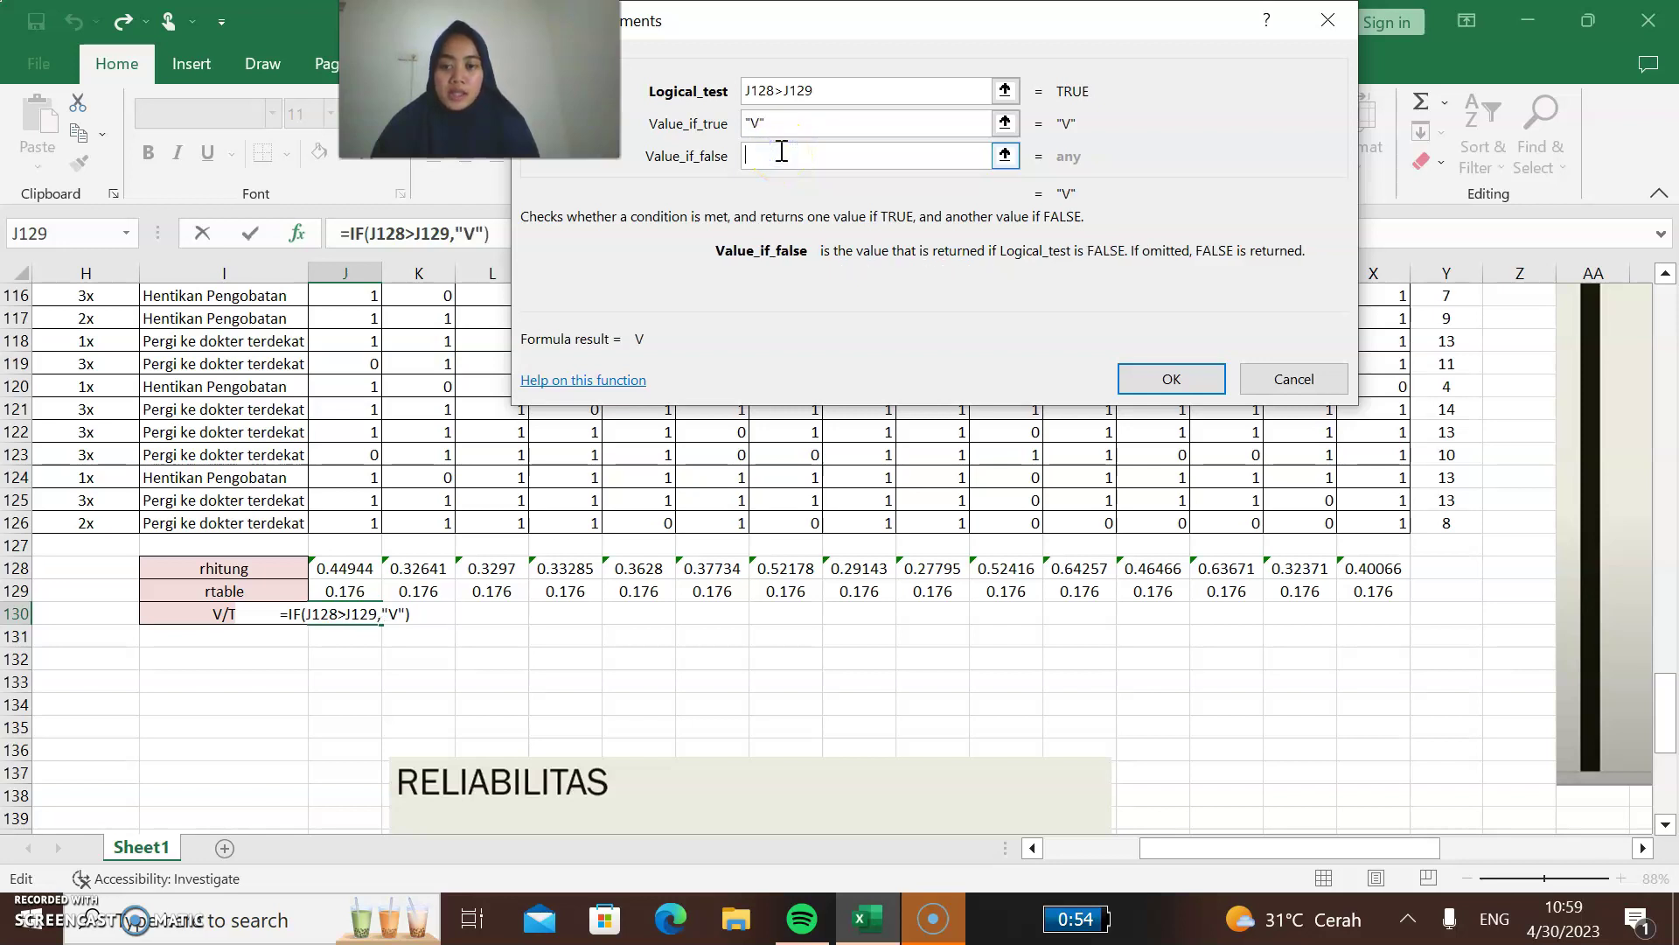
type("T")
left_click(1152, 381)
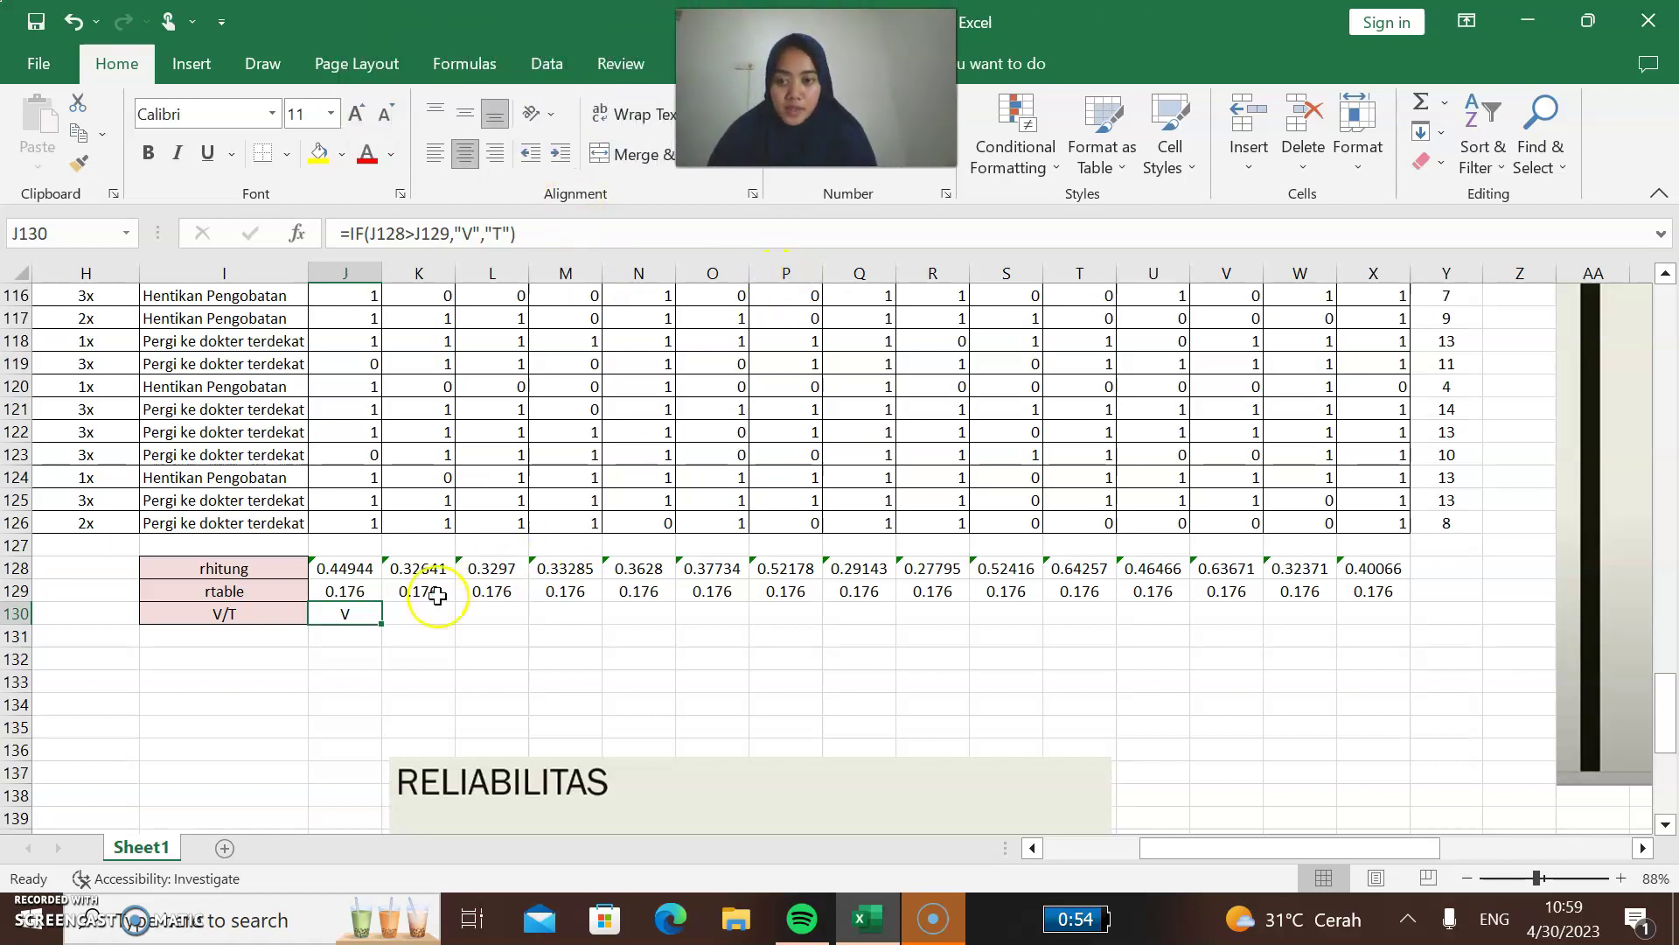
left_click_drag(382, 623, 1387, 611)
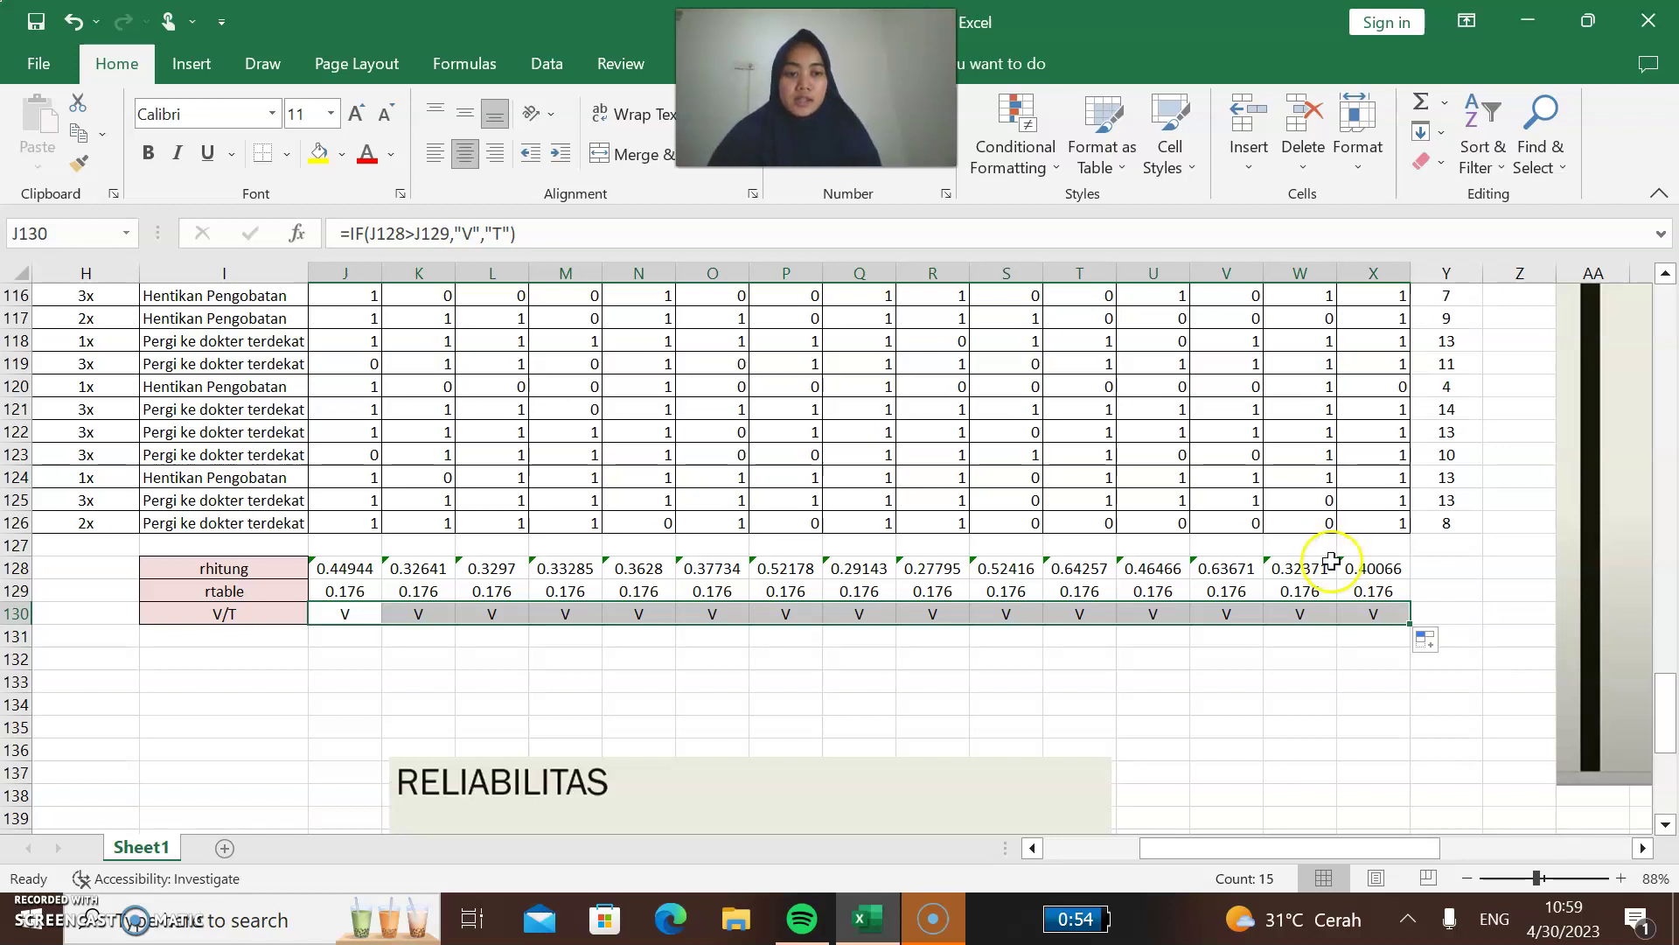
left_click(1305, 661)
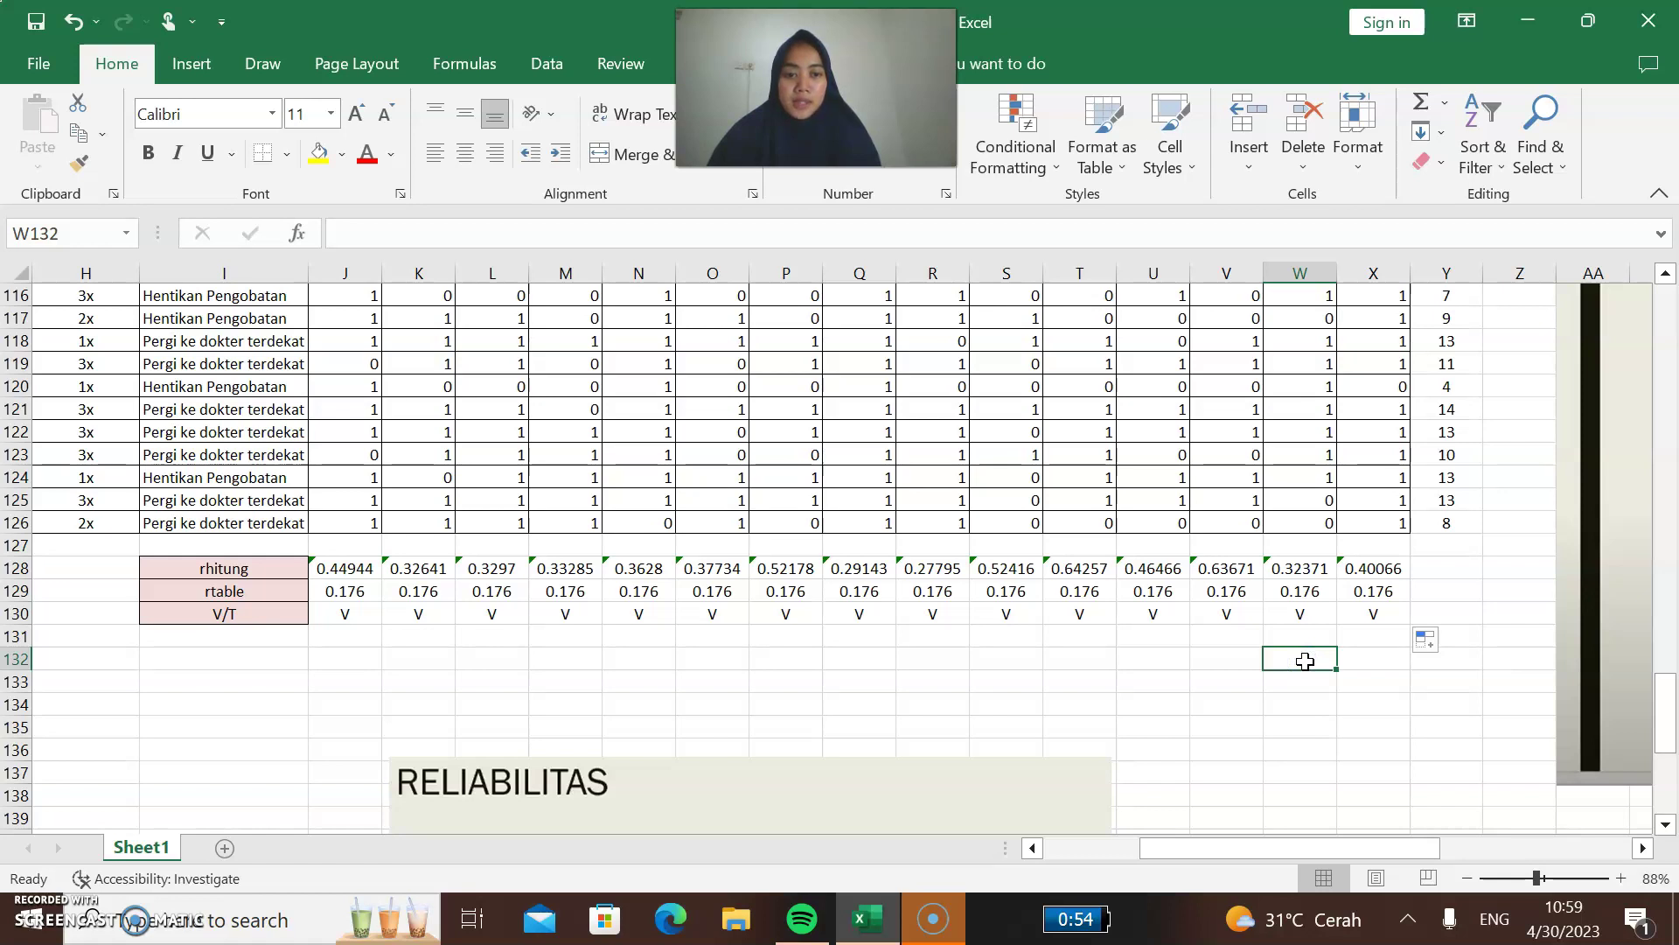
Open IBM SPSS Statistics, dismiss its welcome window, and show the Data View of the blank dataset.
left_click_drag(1666, 704, 1672, 258)
left_click(866, 872)
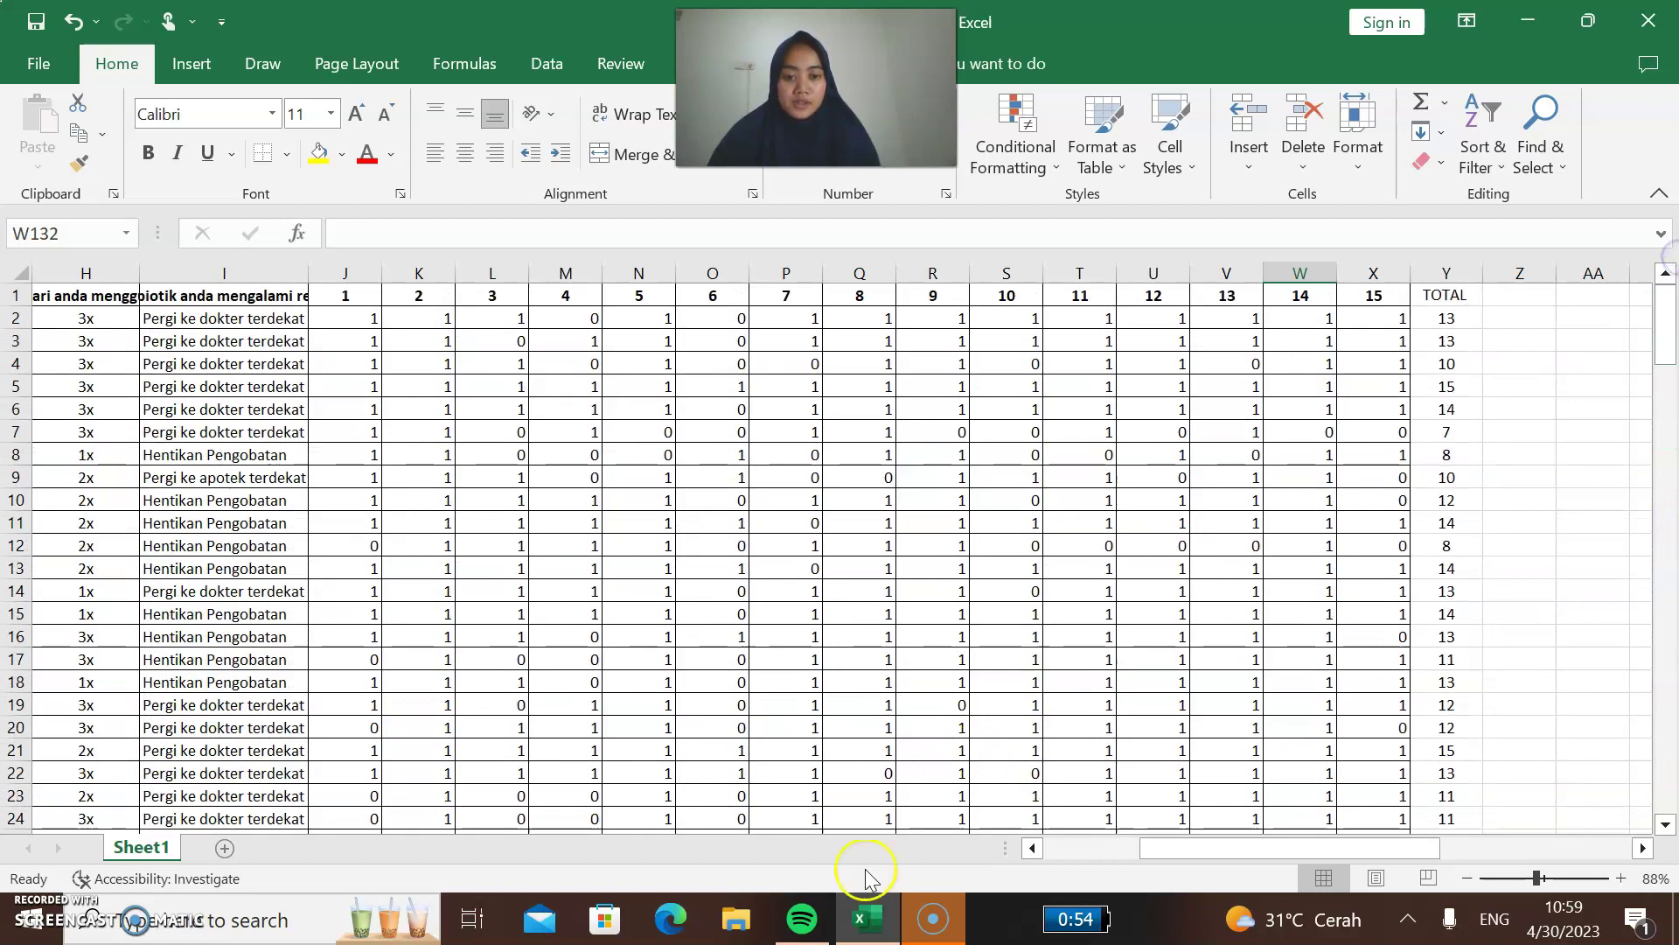
left_click(232, 929)
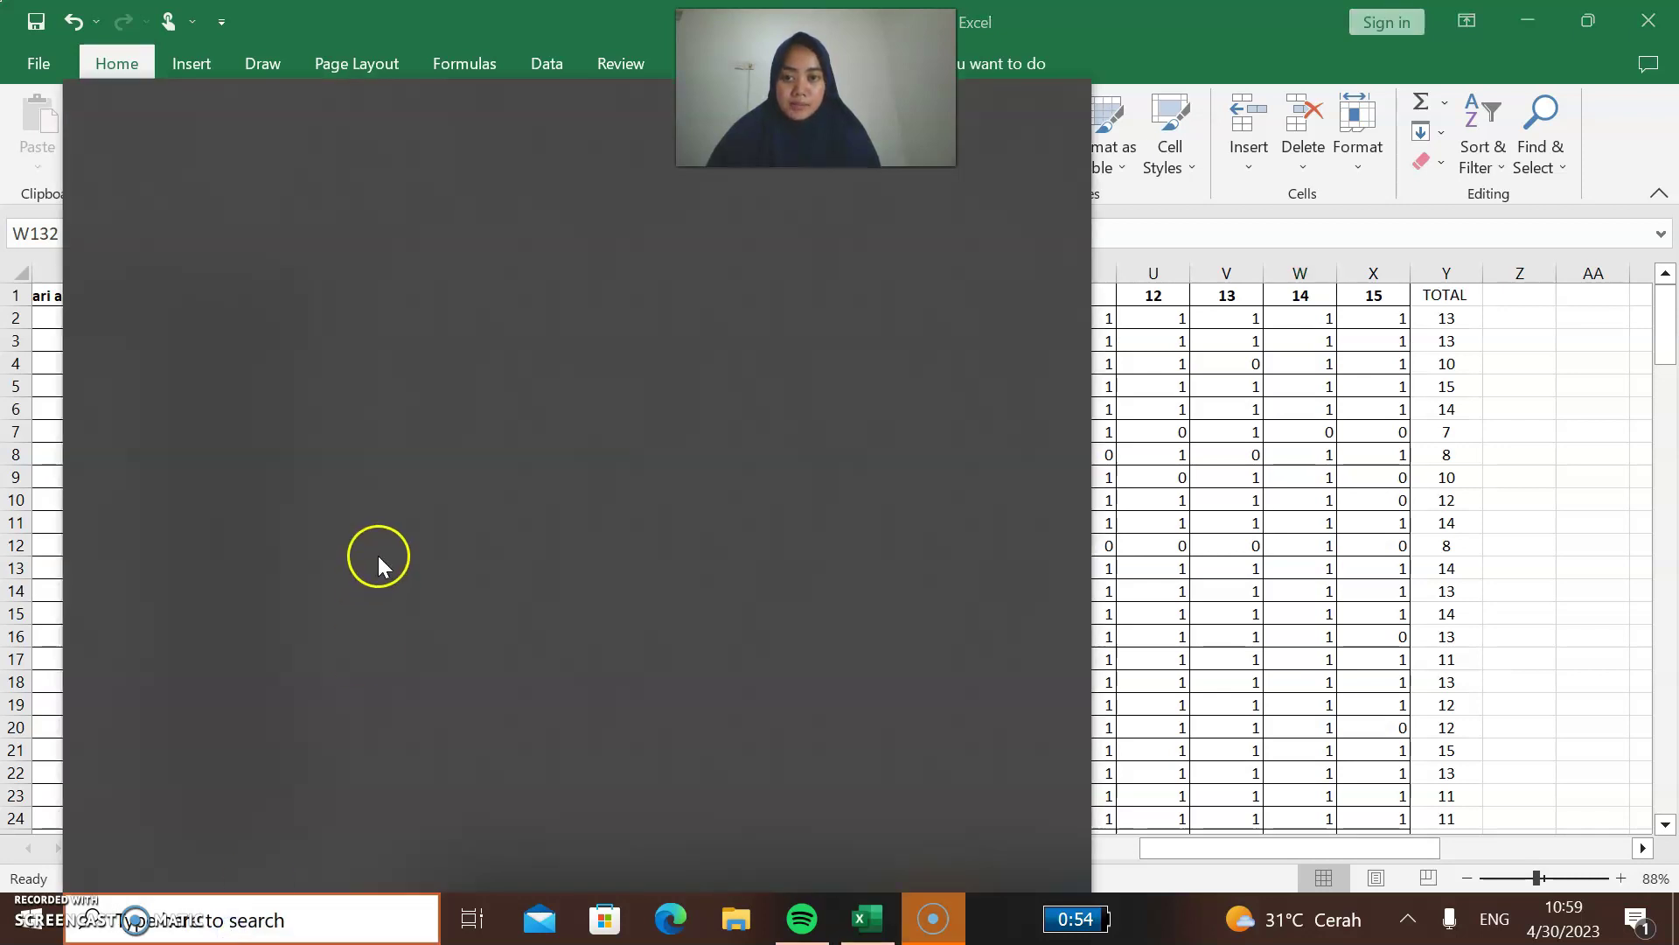
left_click(258, 510)
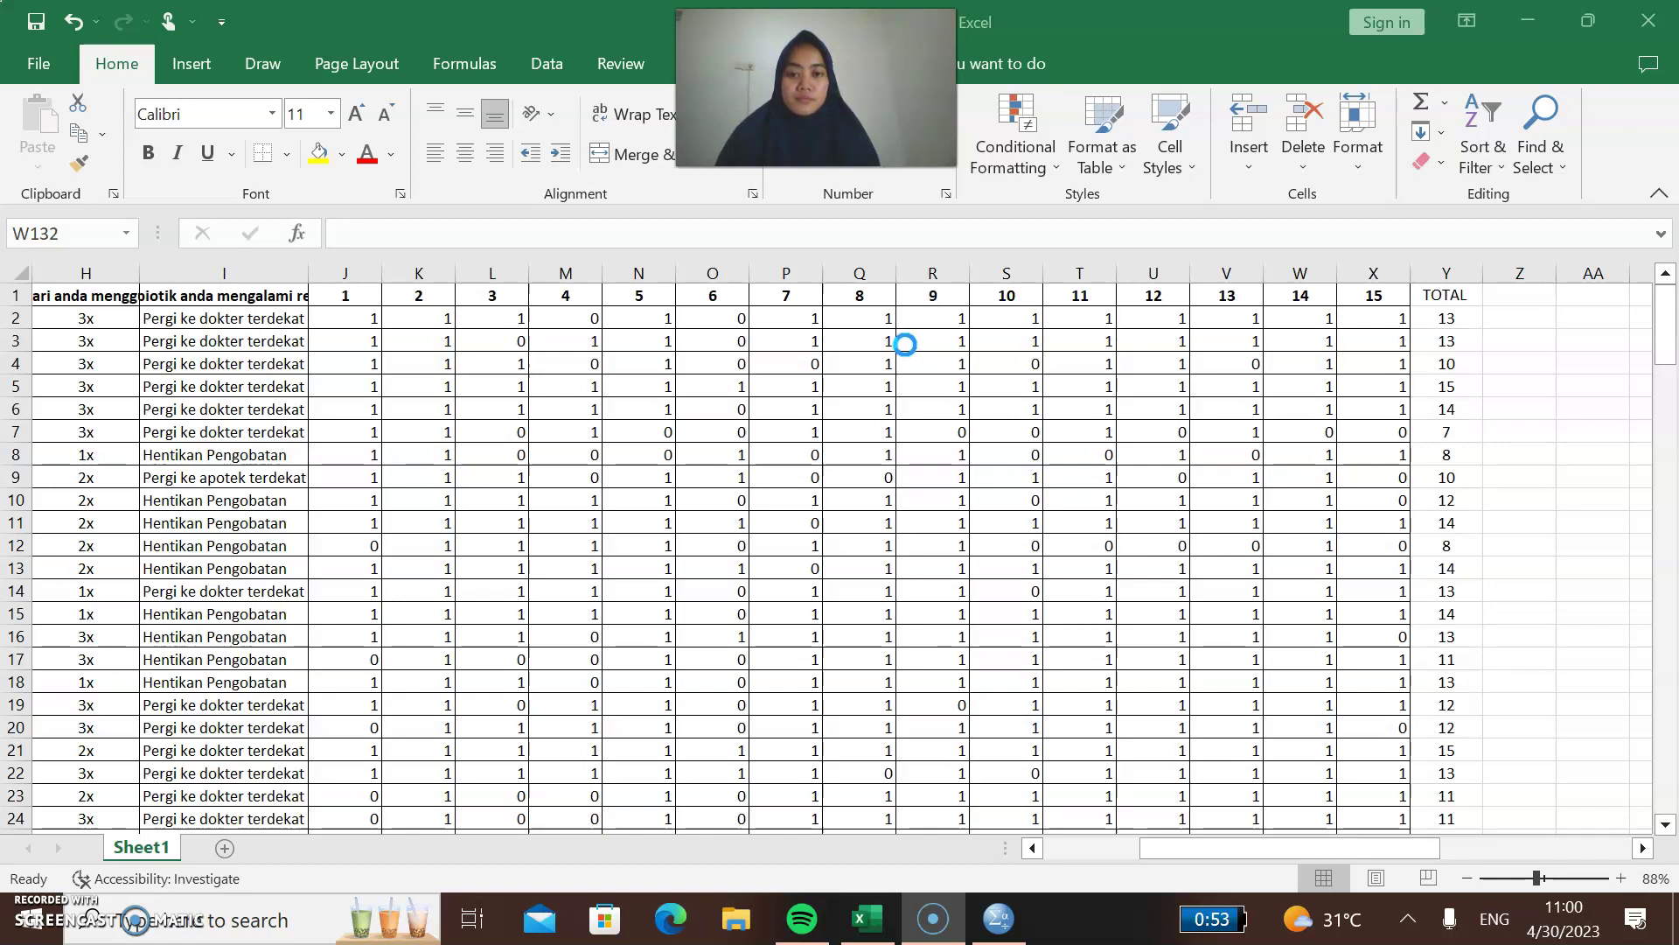
left_click(438, 588)
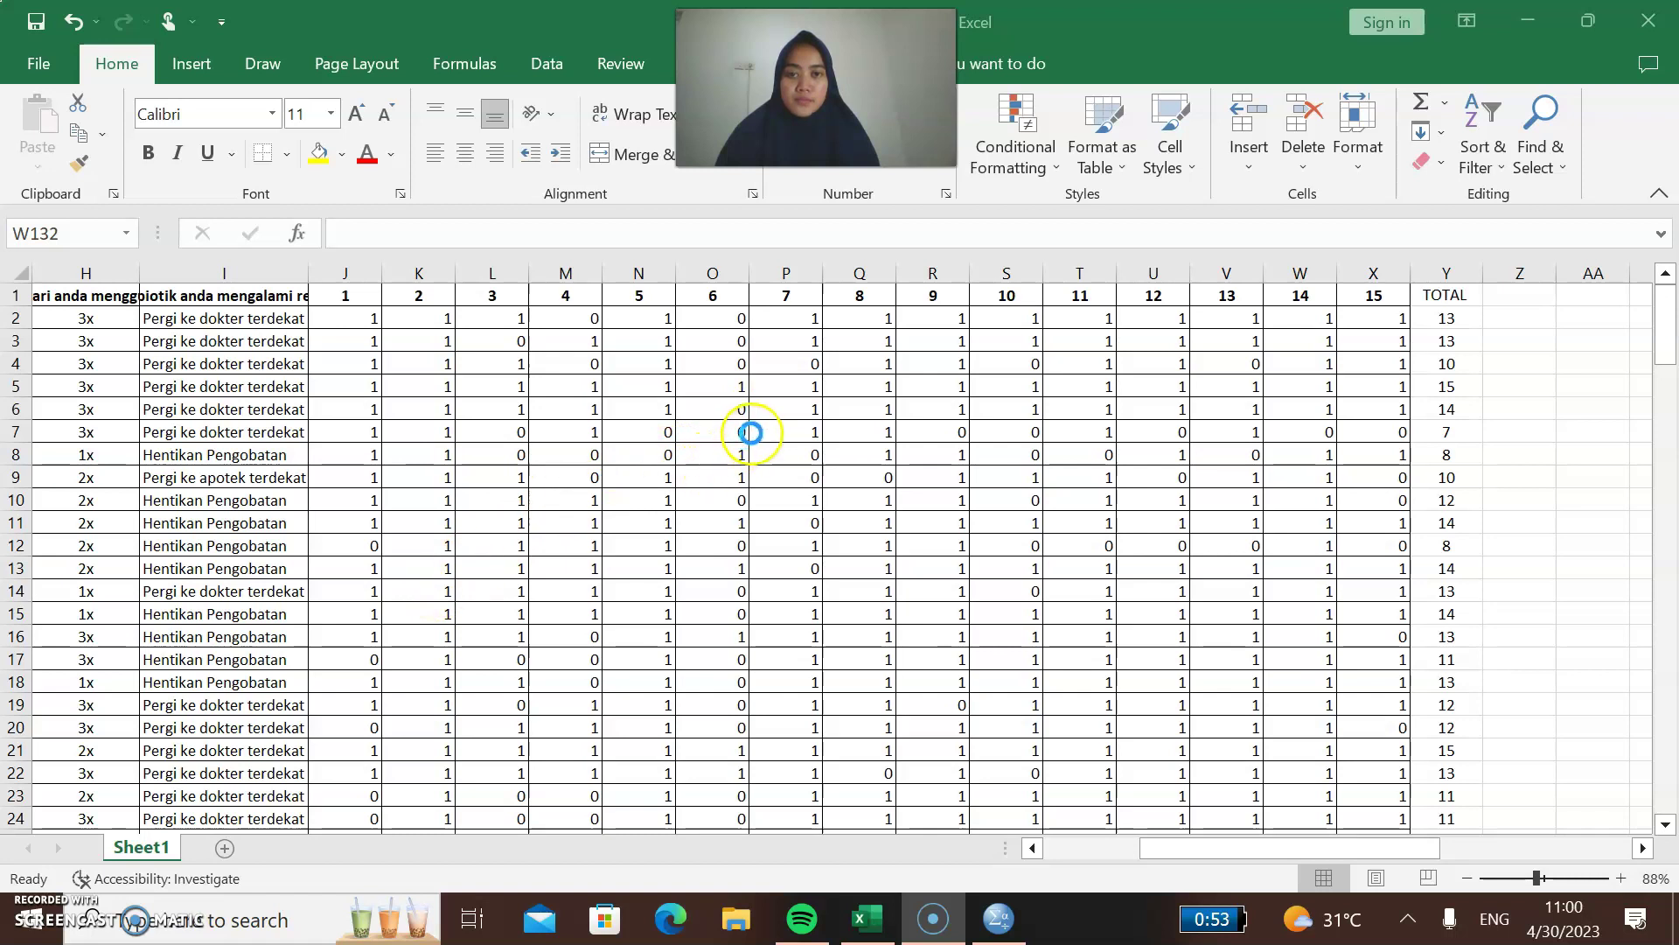
left_click(265, 695)
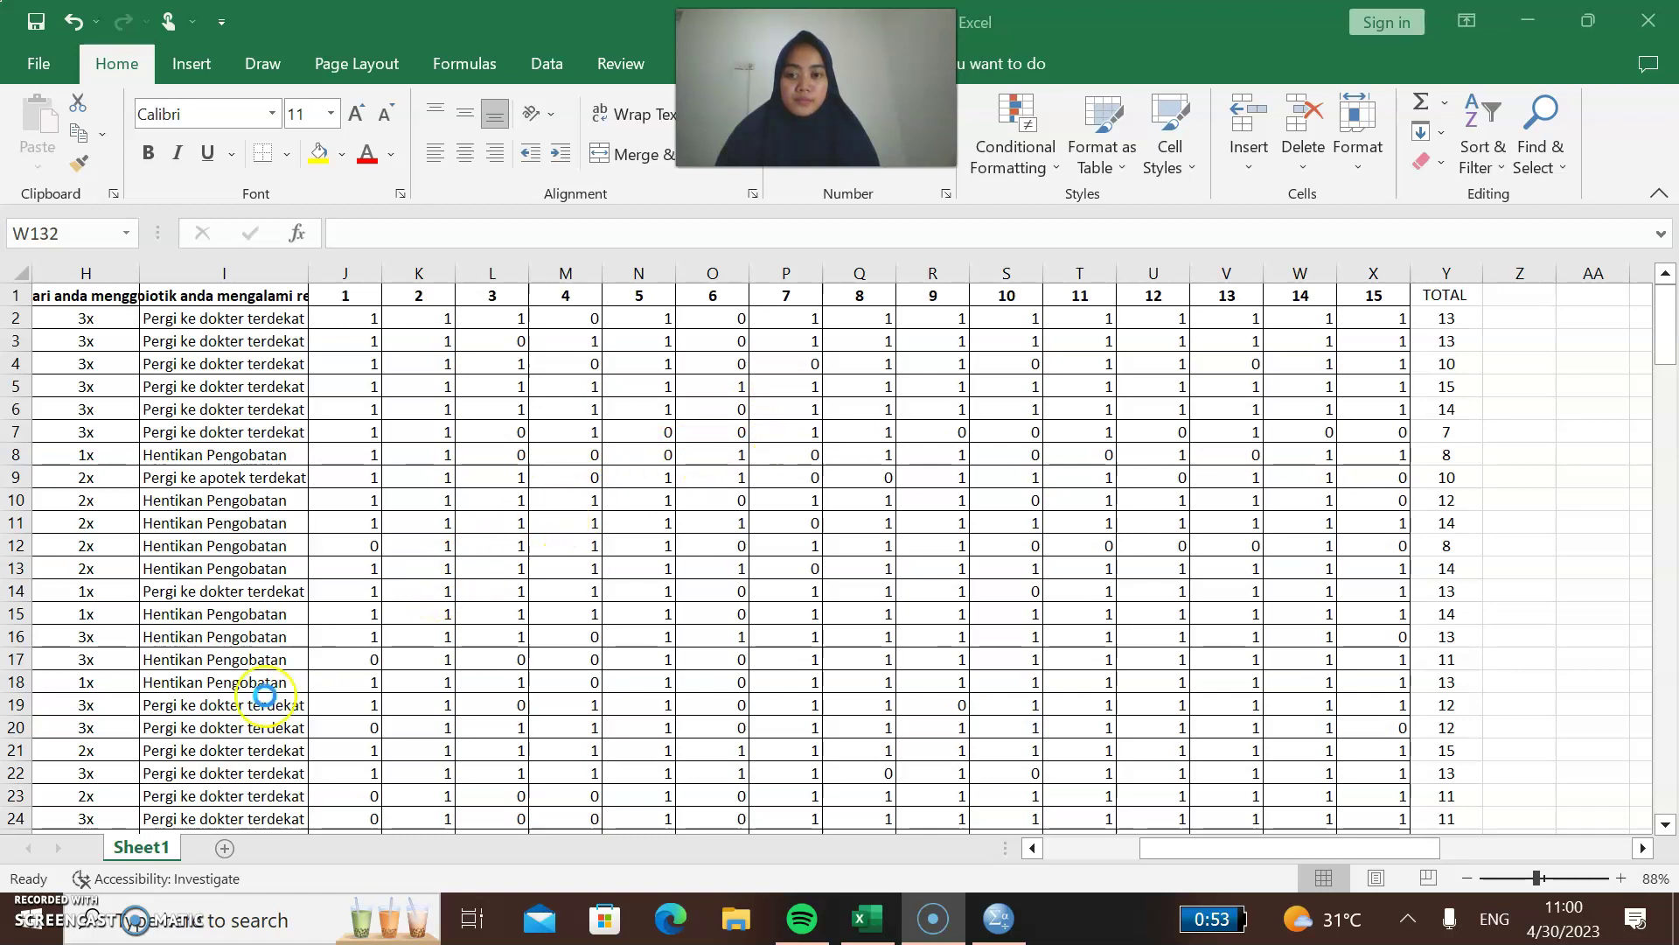
left_click(35, 911)
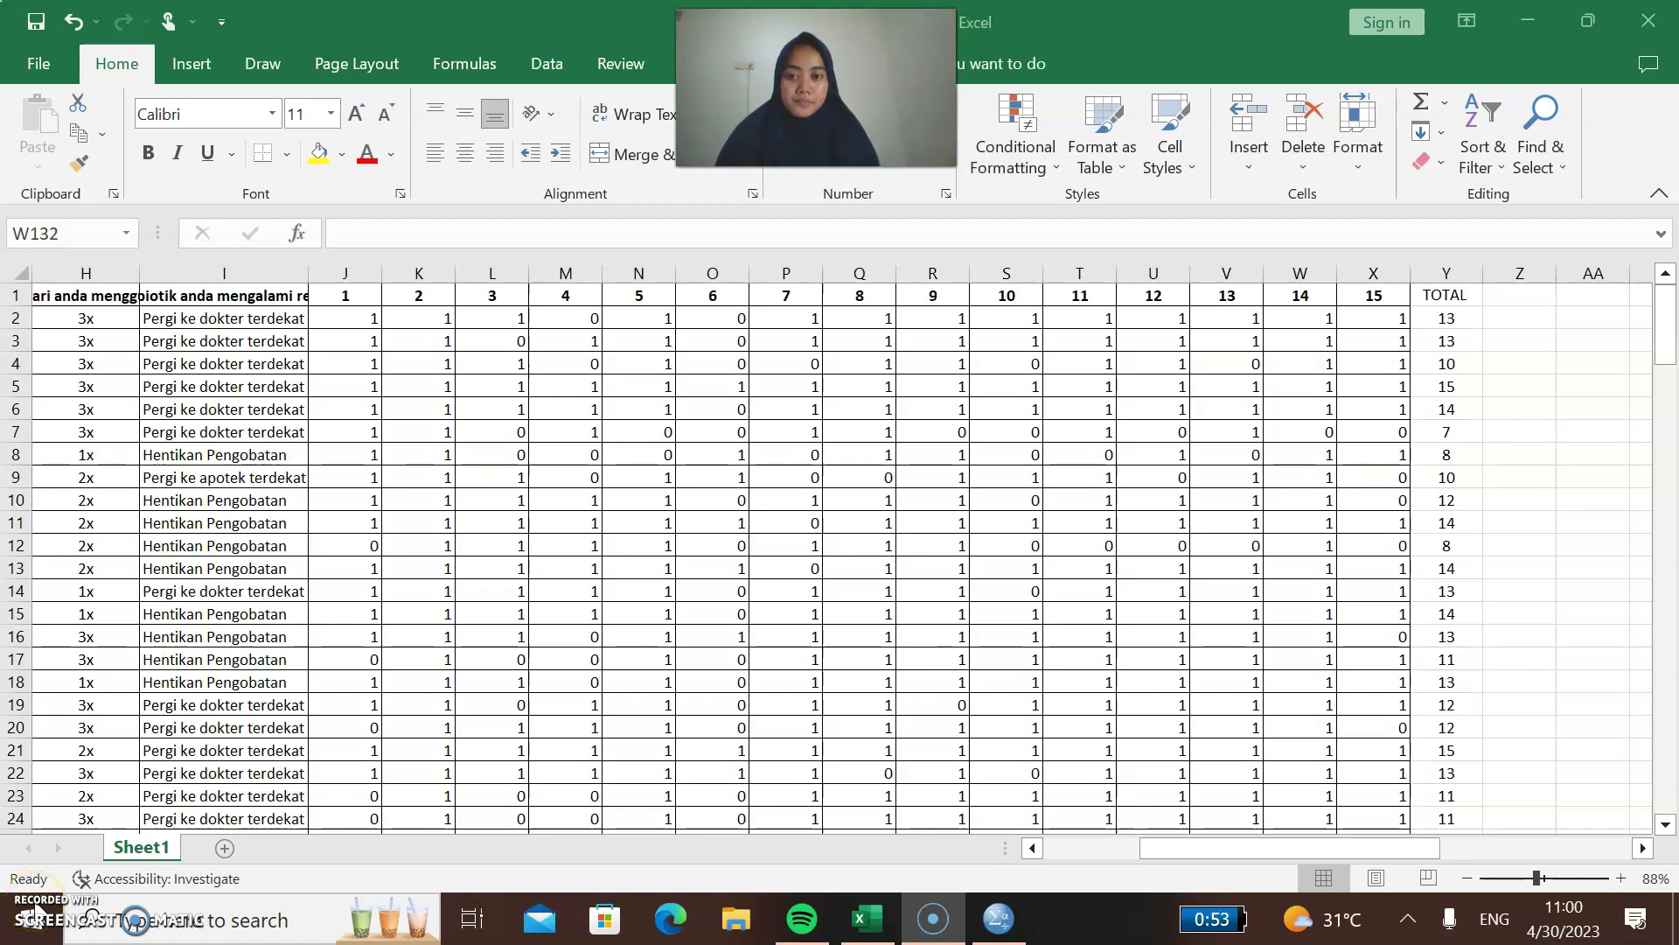
left_click(415, 607)
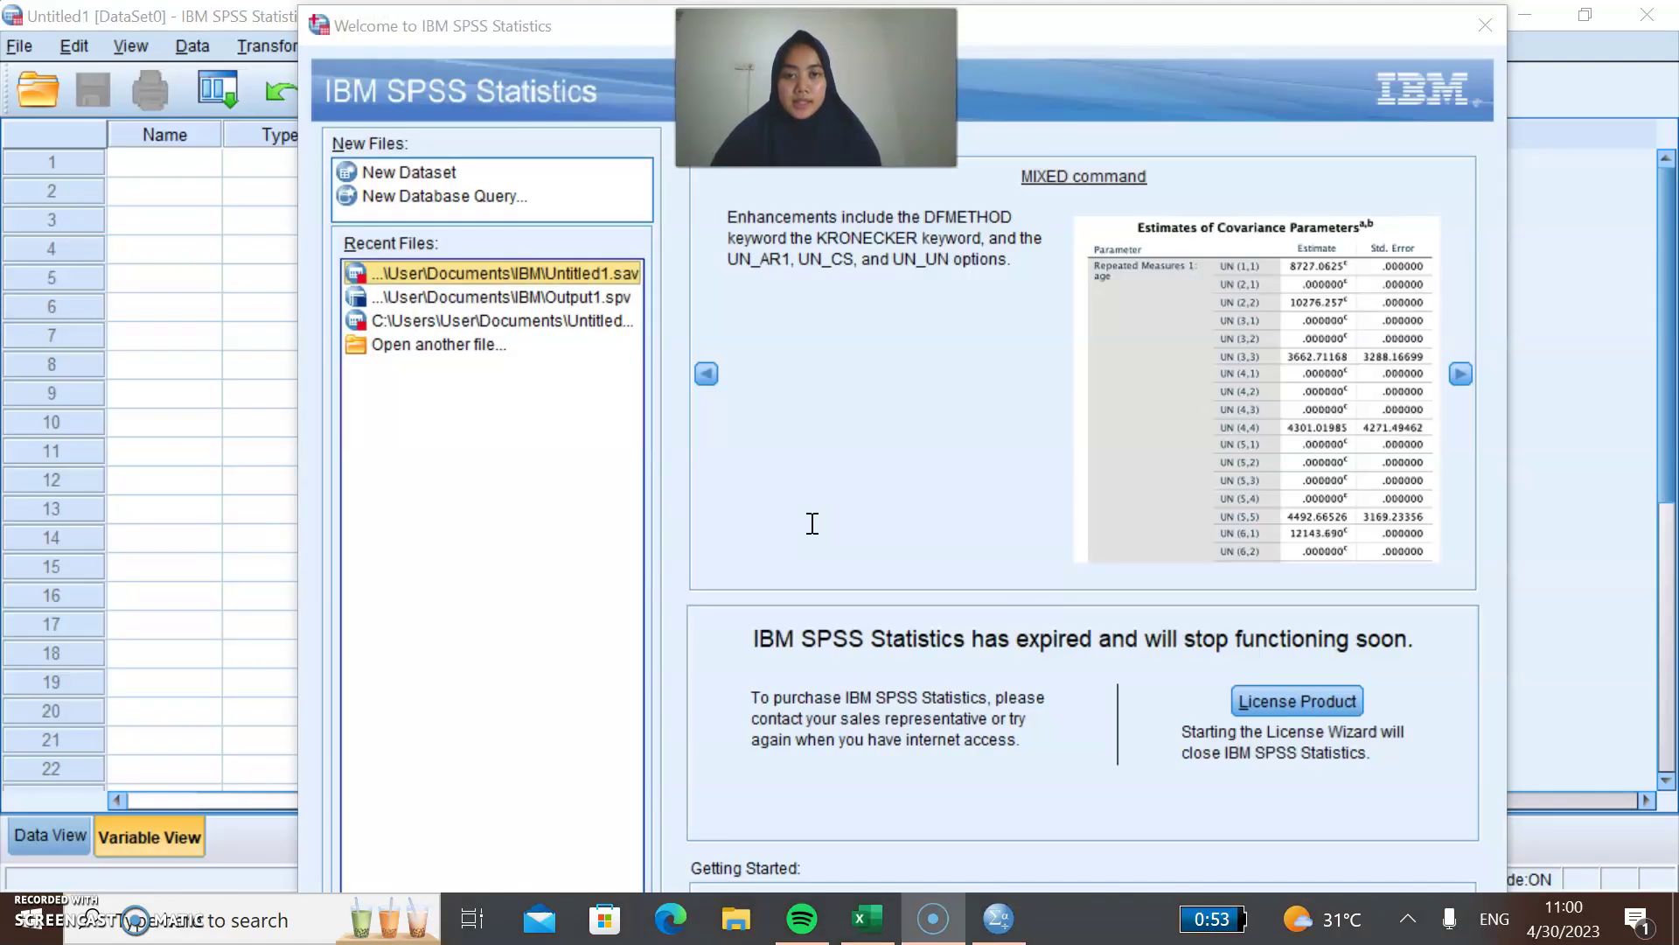
left_click(1486, 28)
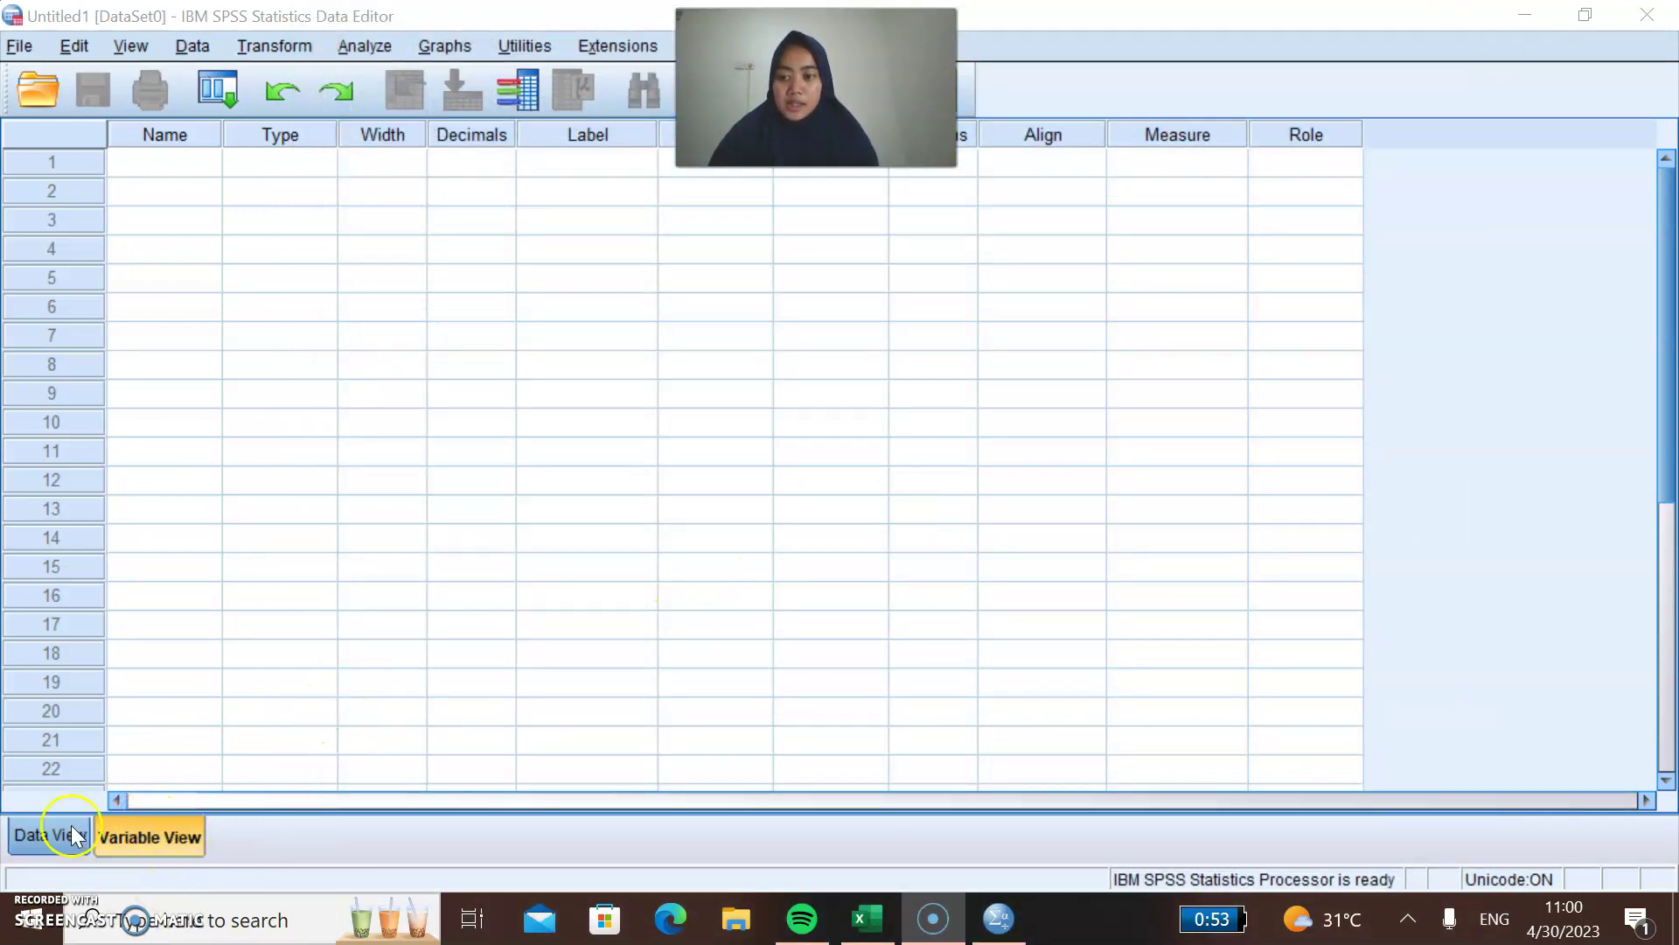
left_click(24, 833)
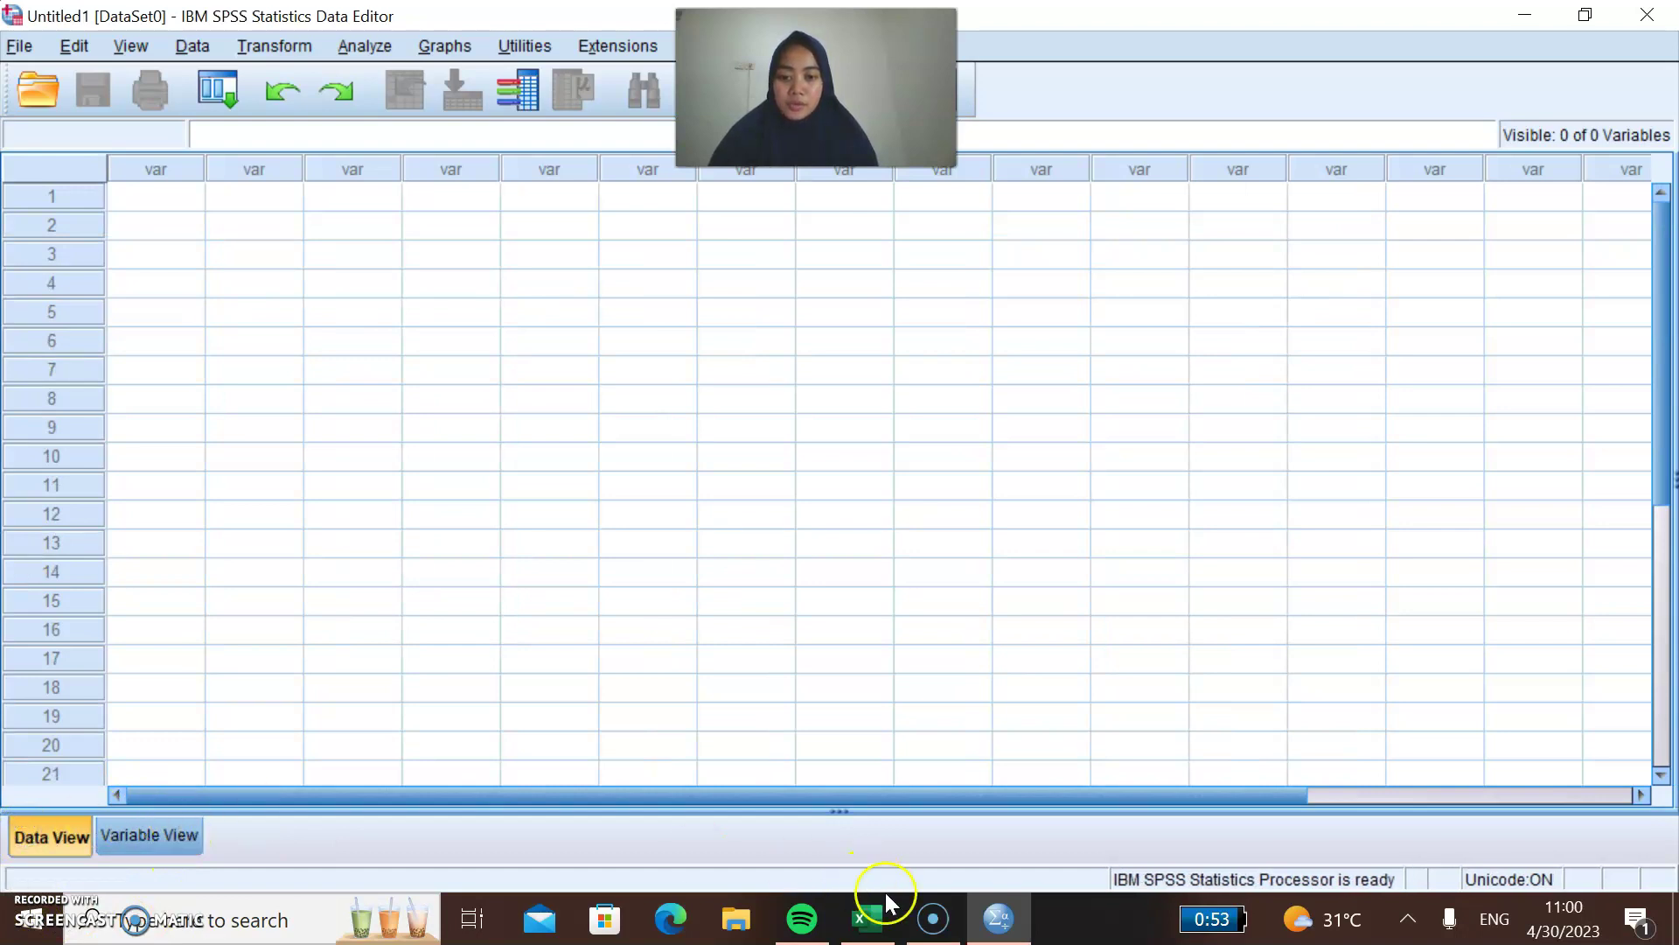
Copy the item scores and totals in J2:Y126 from the Excel workbook into the SPSS dataset, starting at its first cell.
mouse_move(886, 927)
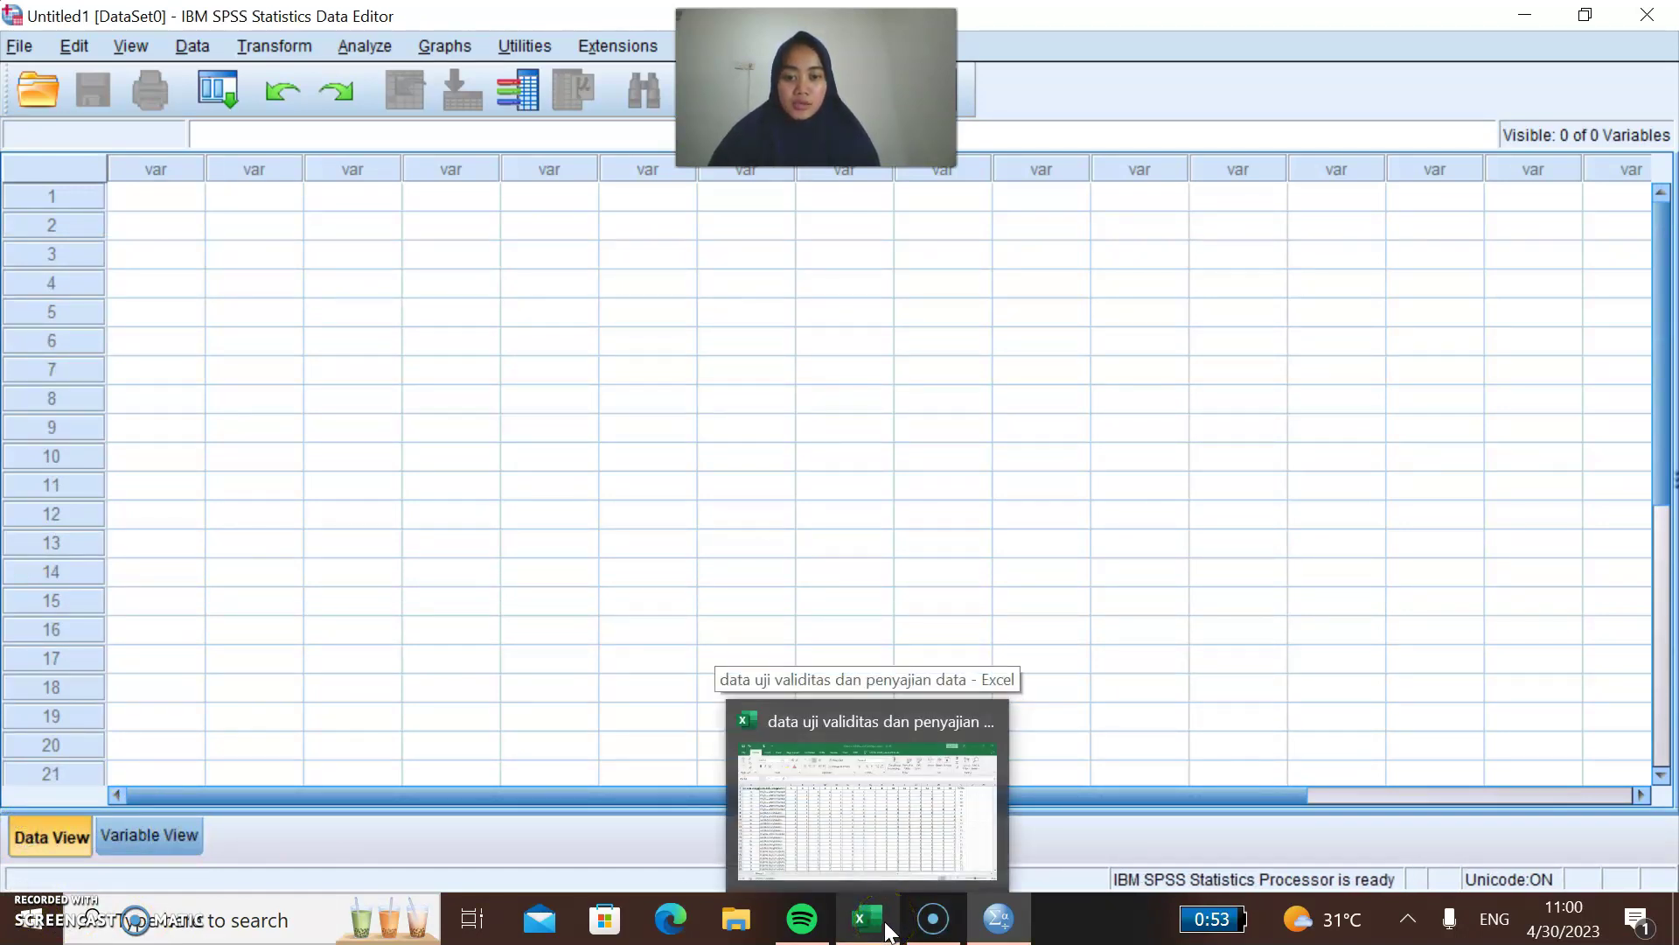
left_click(886, 927)
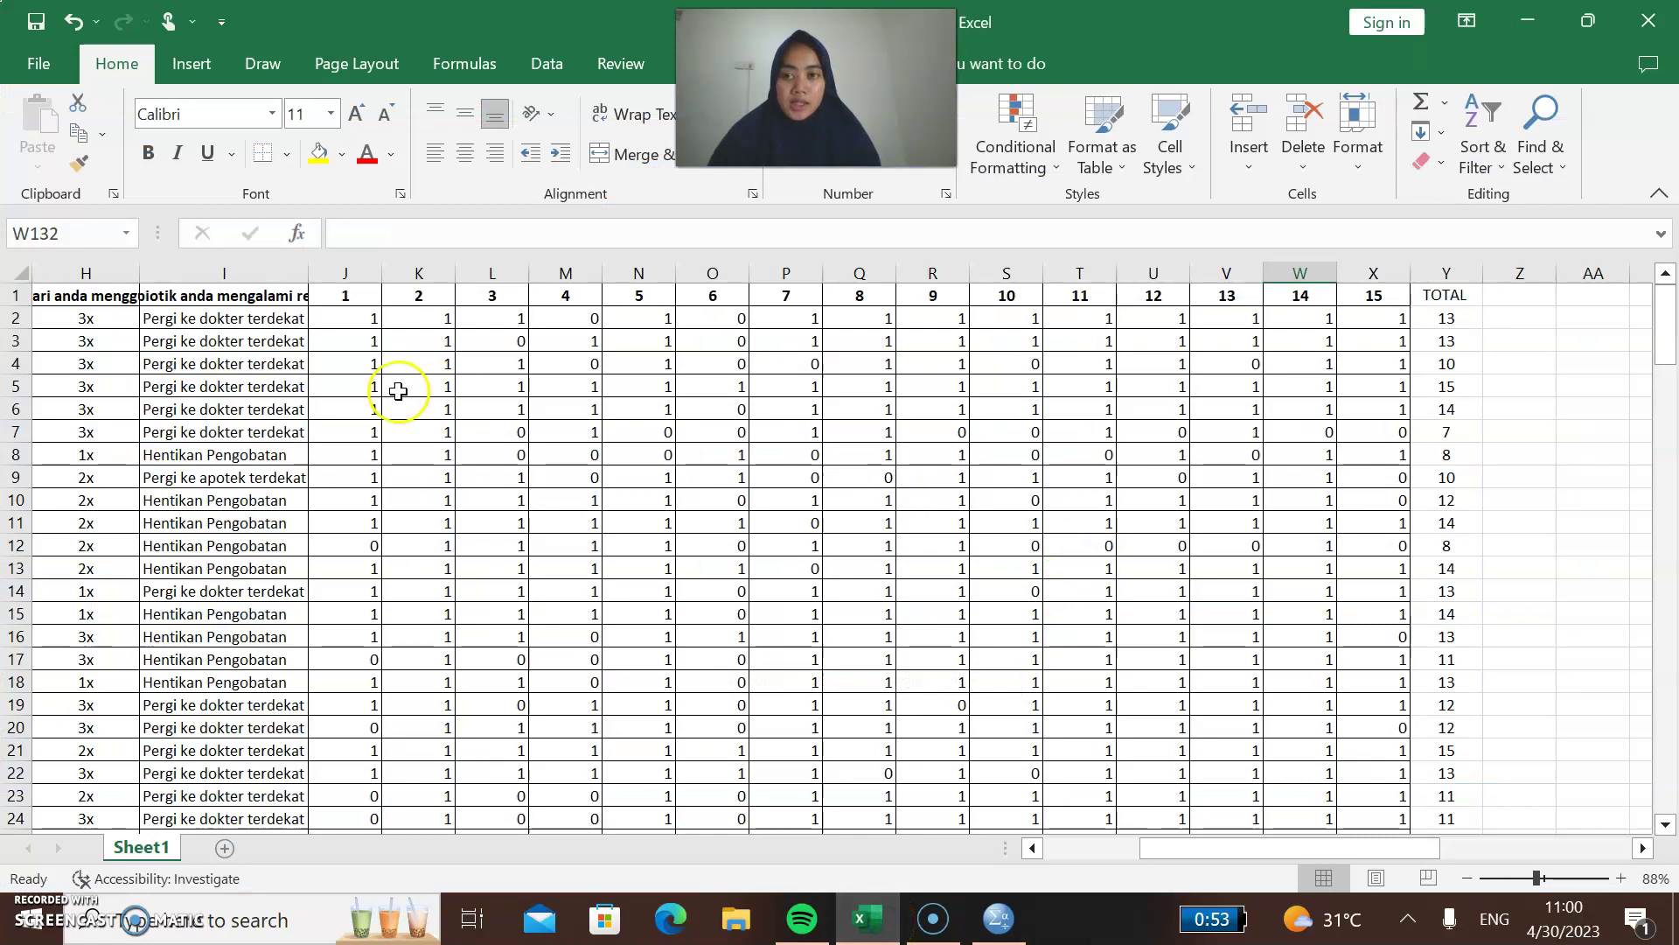
left_click_drag(333, 318, 1452, 774)
key("ctrl+c")
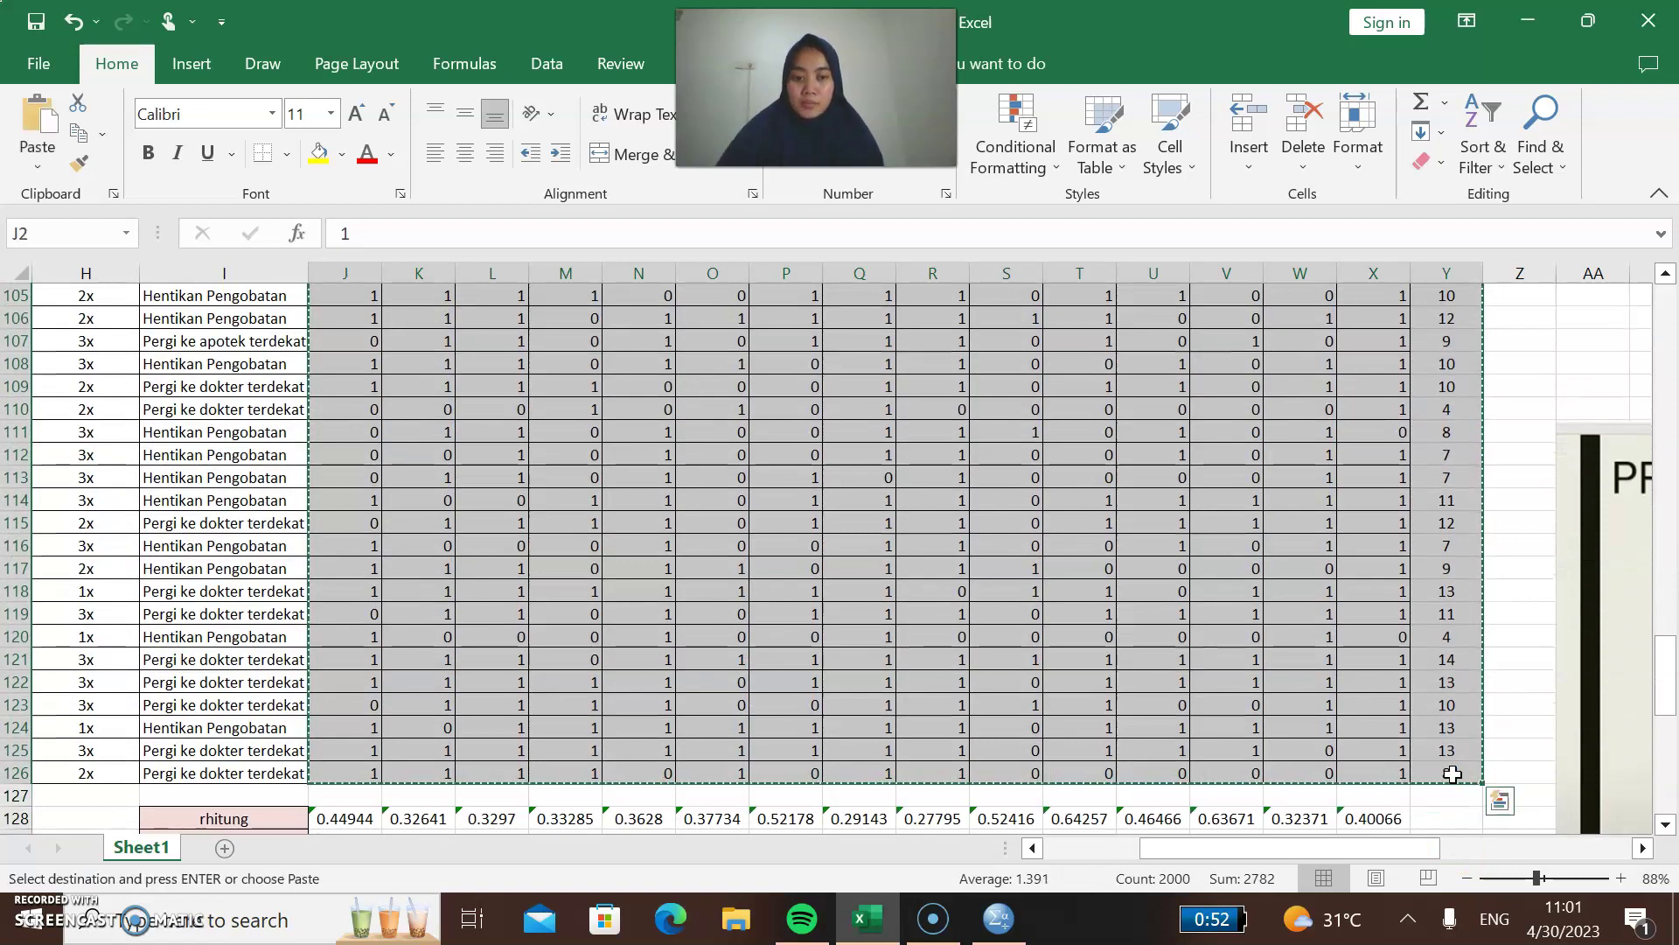
left_click(999, 919)
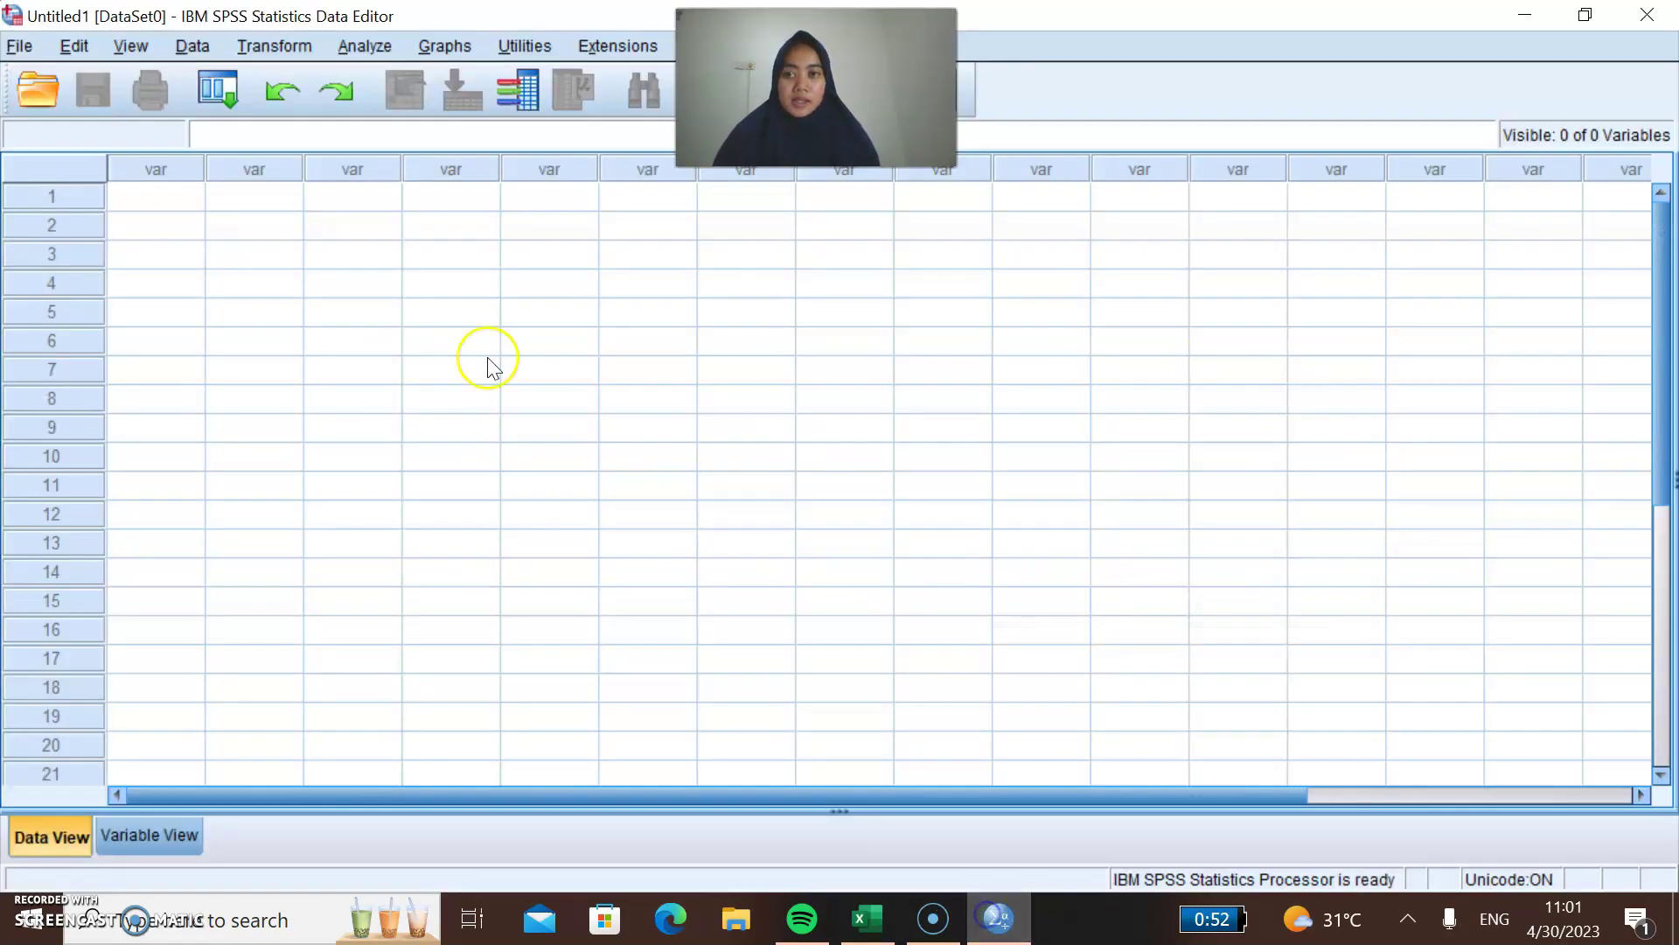
left_click(154, 200)
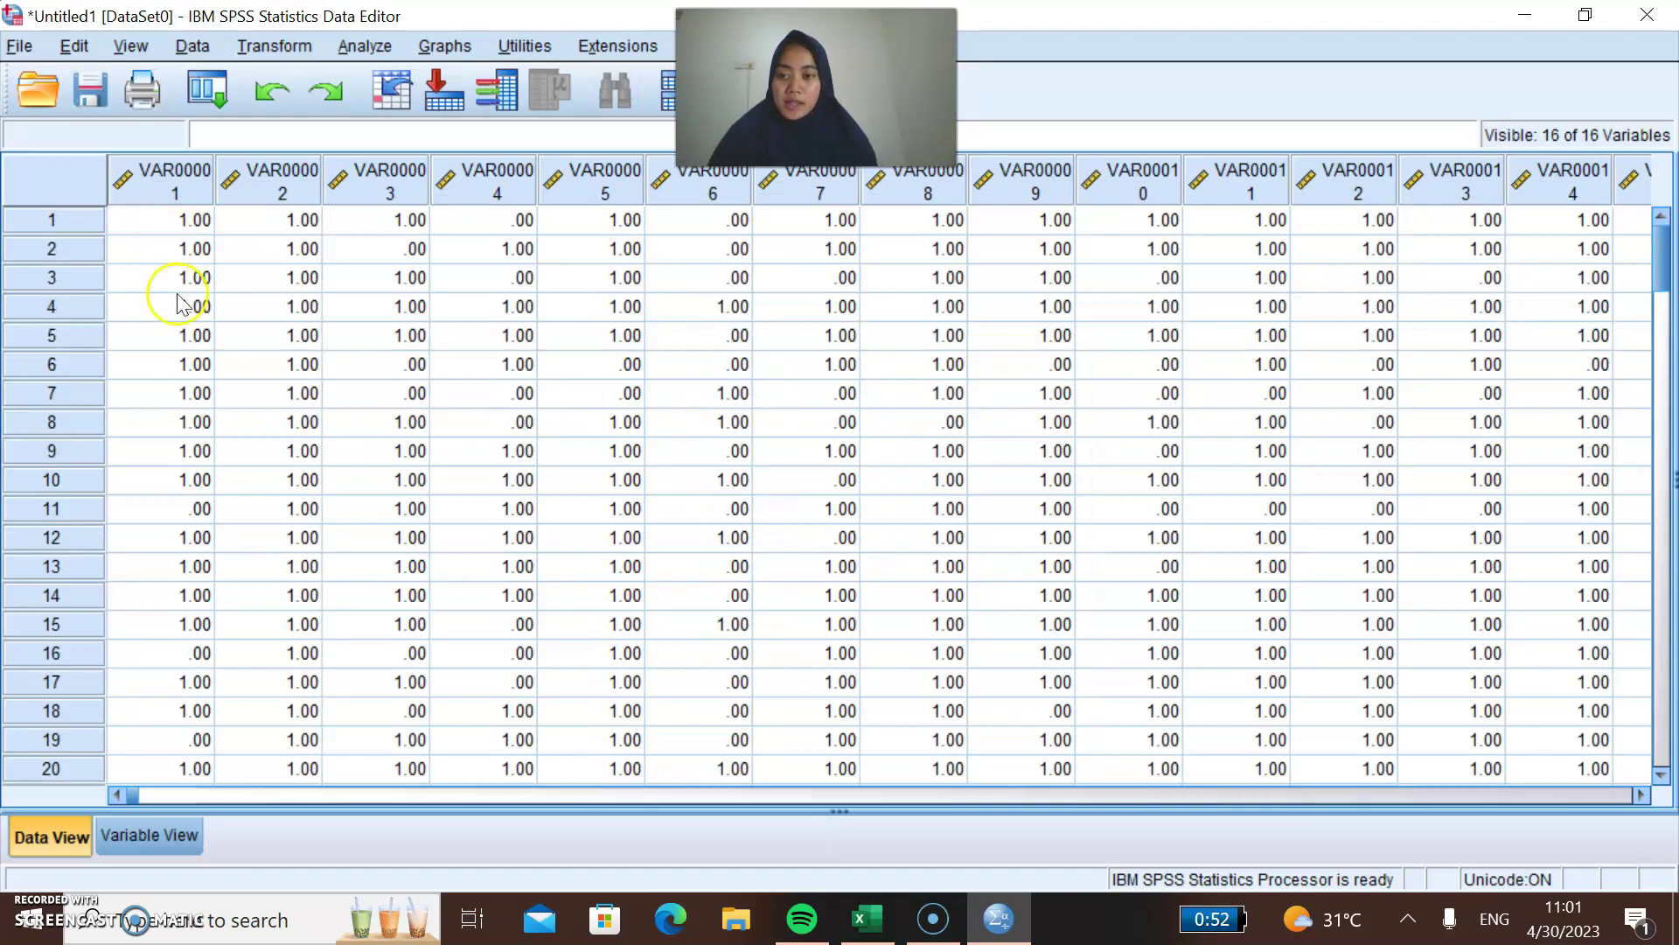
In the Variable View, rename the first six variables P1, P2, P3, P4, P5 and P6.
left_click(125, 840)
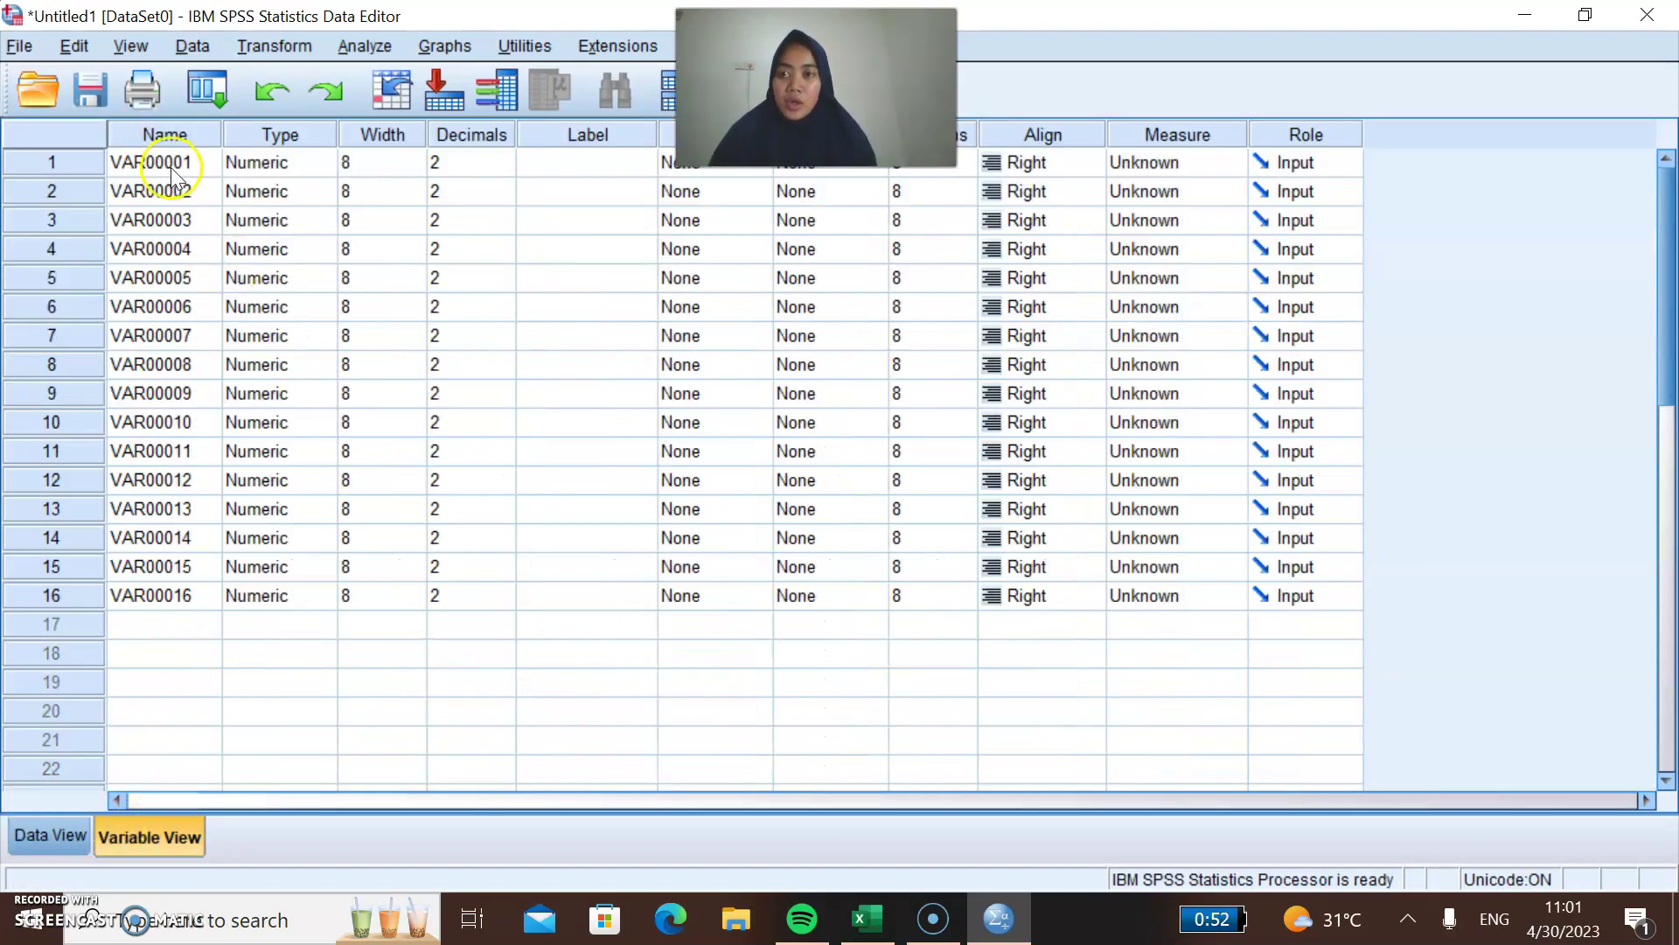
left_click(171, 159)
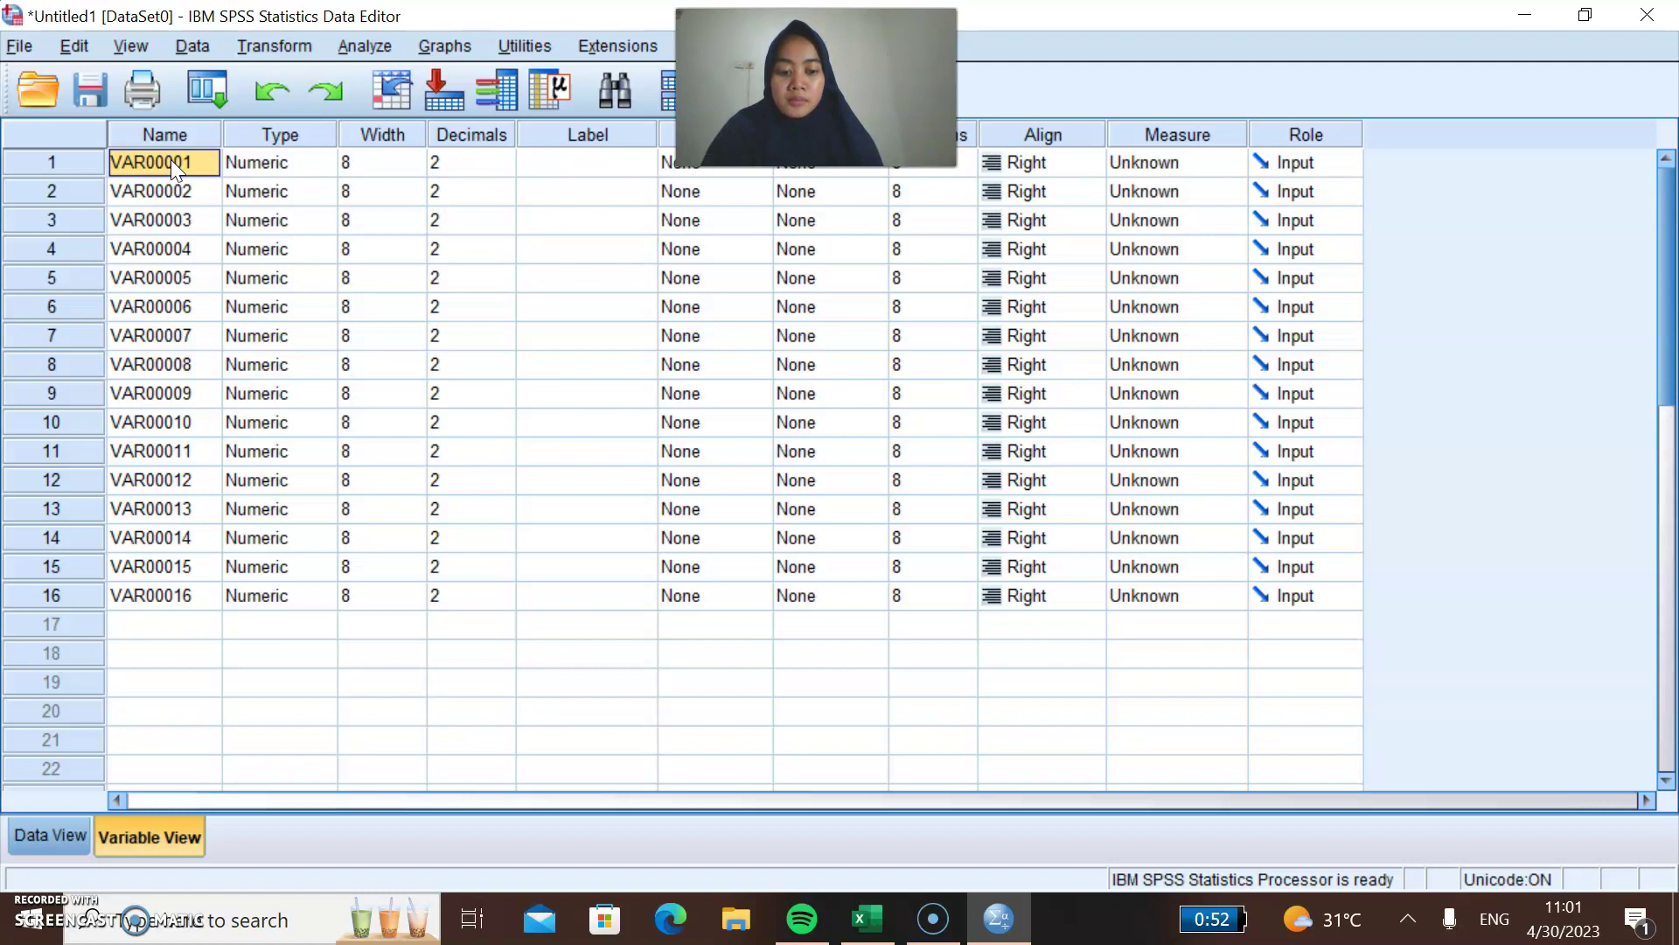
type("P1")
key("Return")
type("P2")
key("Return")
type("P")
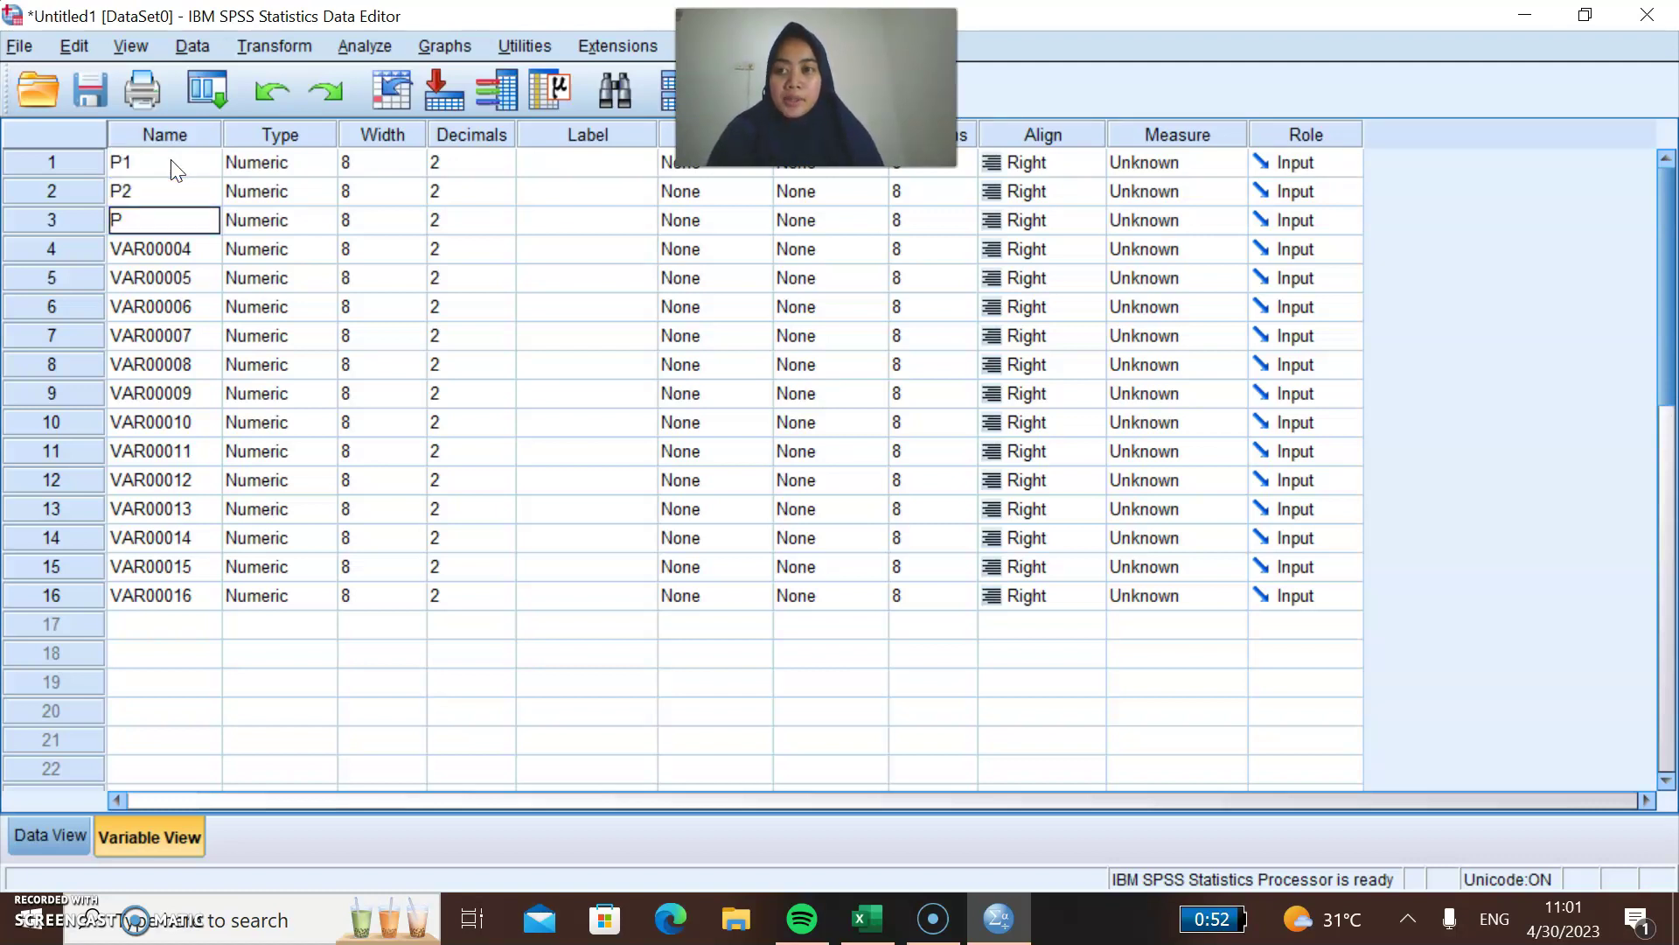
type("3")
key("Return")
type("P")
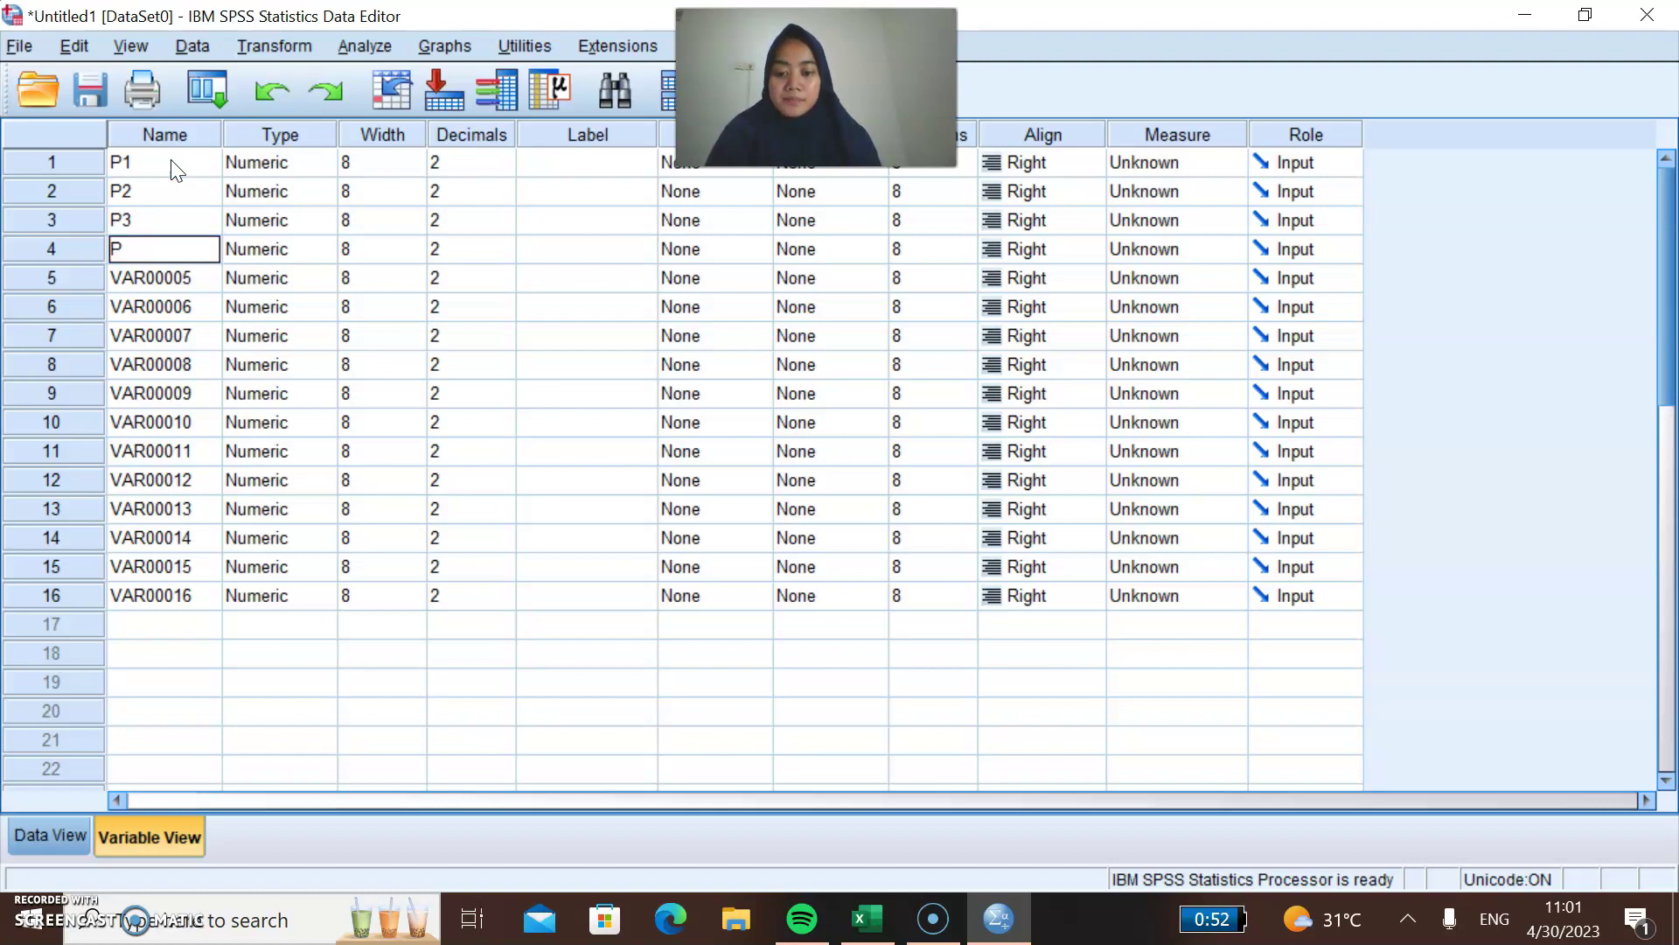
type("4")
key("Return")
type("P5")
key("Return")
type("P6")
key("Return")
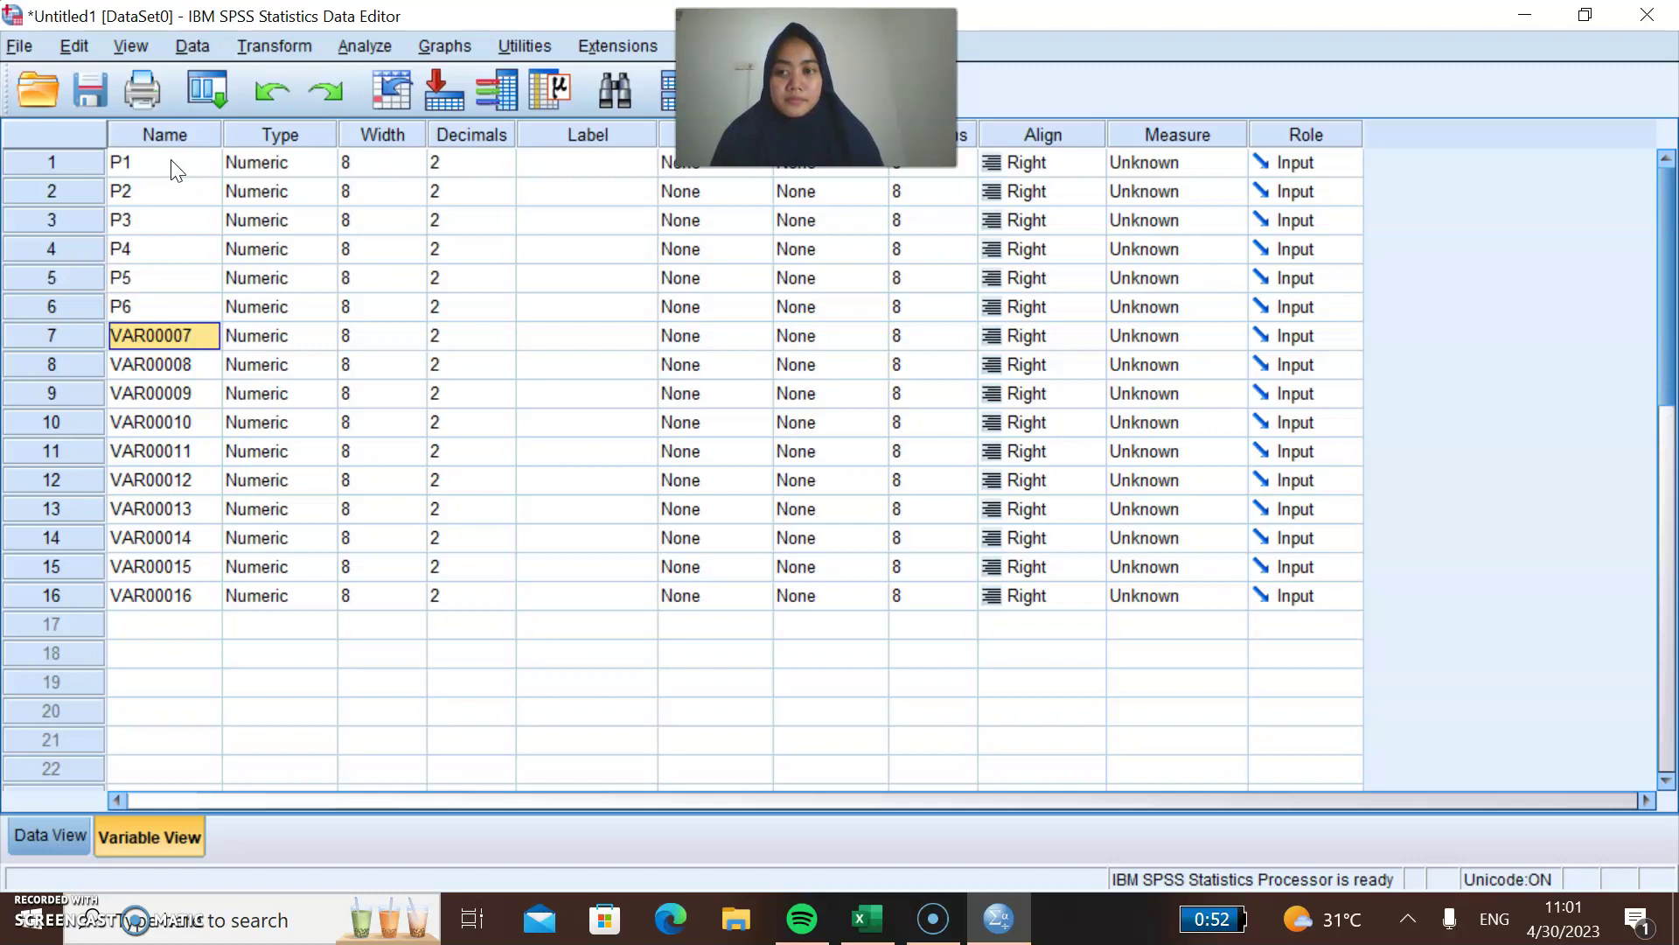
Rename the seventh to tenth variables P7, P8, P9 and P10.
type("P")
key("Return")
type("P8")
key("Return")
type("P9")
key("Return")
type("P")
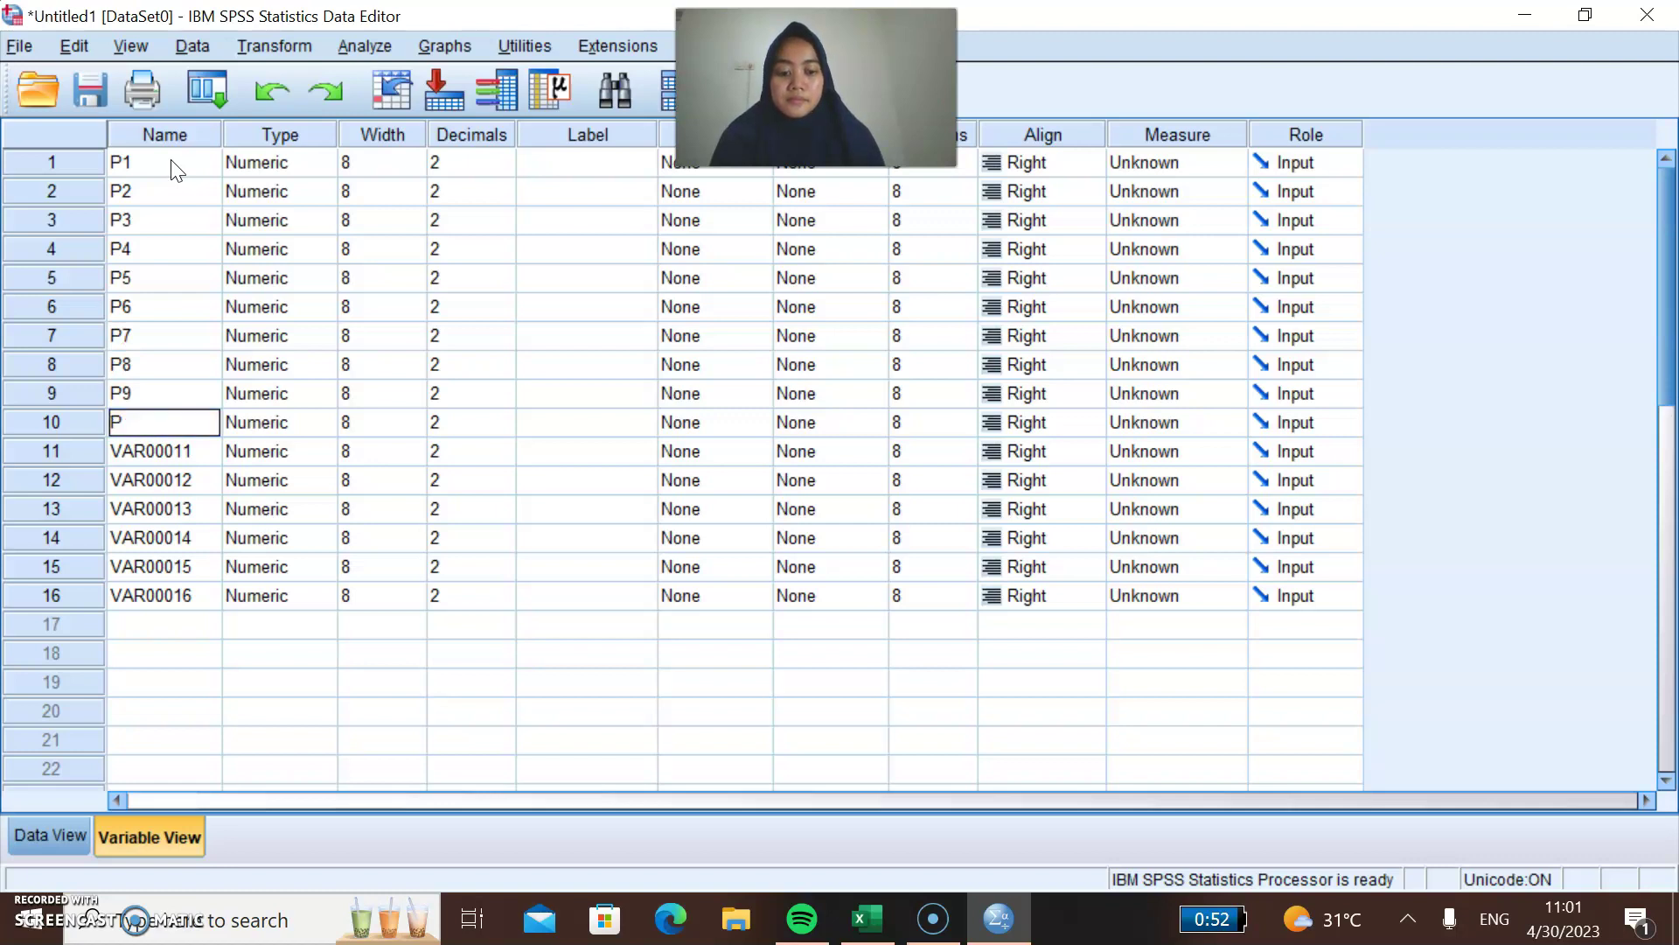
type("10")
key("Return")
Rename the remaining six variables P11, P12, P13, P14, P15 and TOTAL.
type("P11")
key("Return")
type("P")
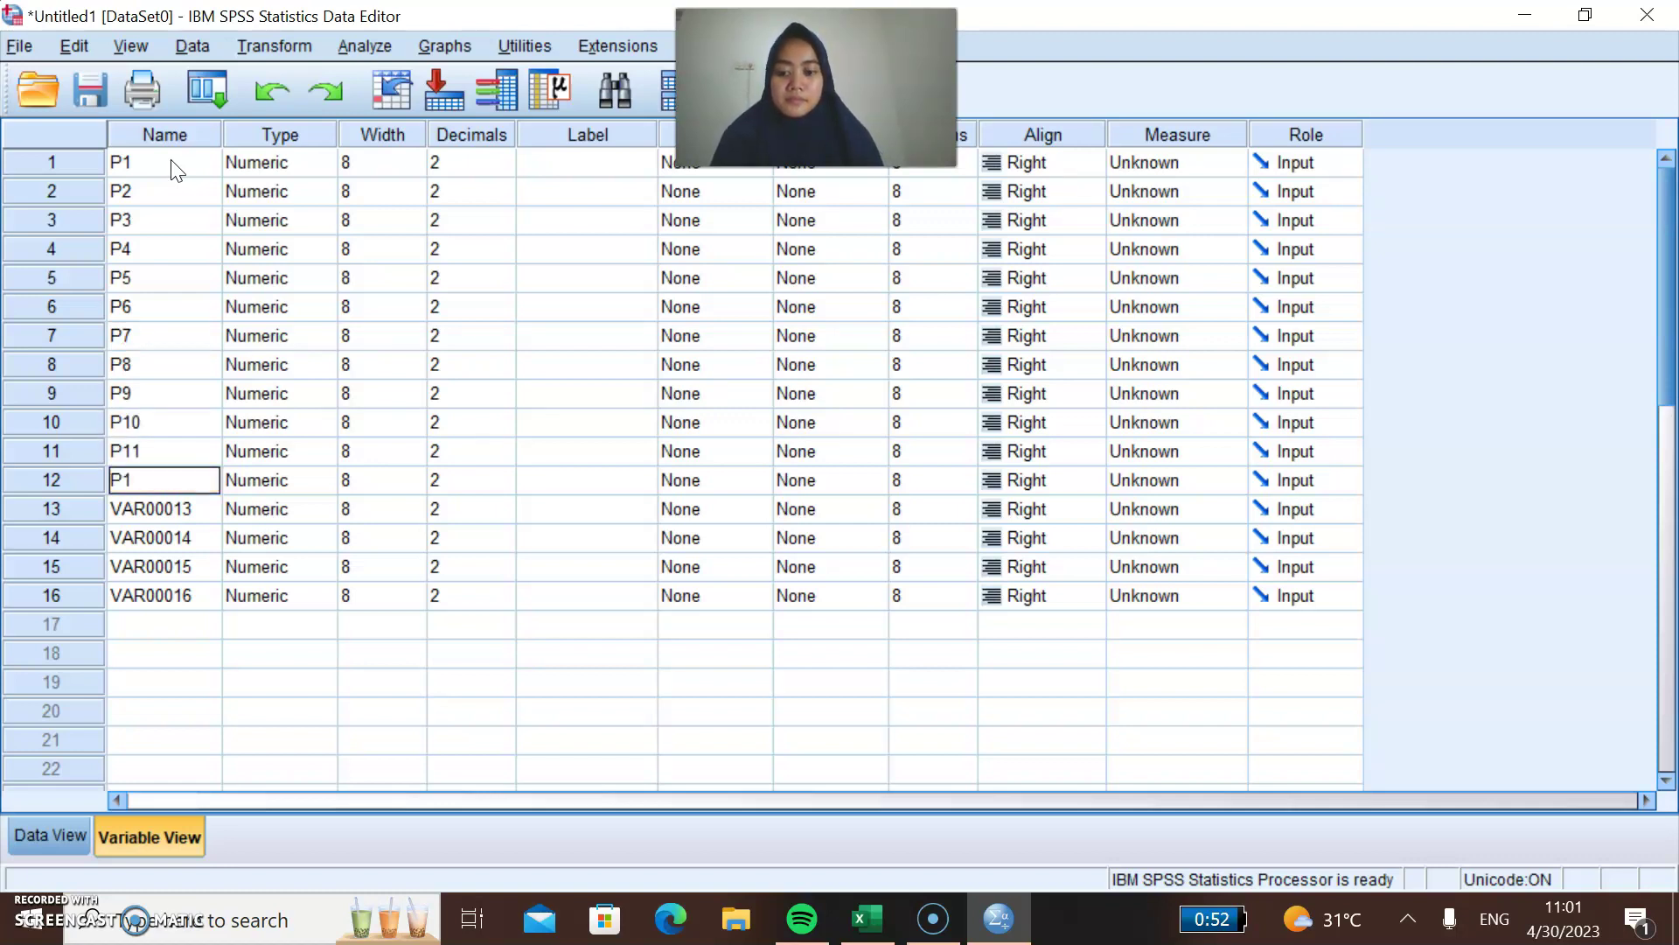
key("Return")
type("1")
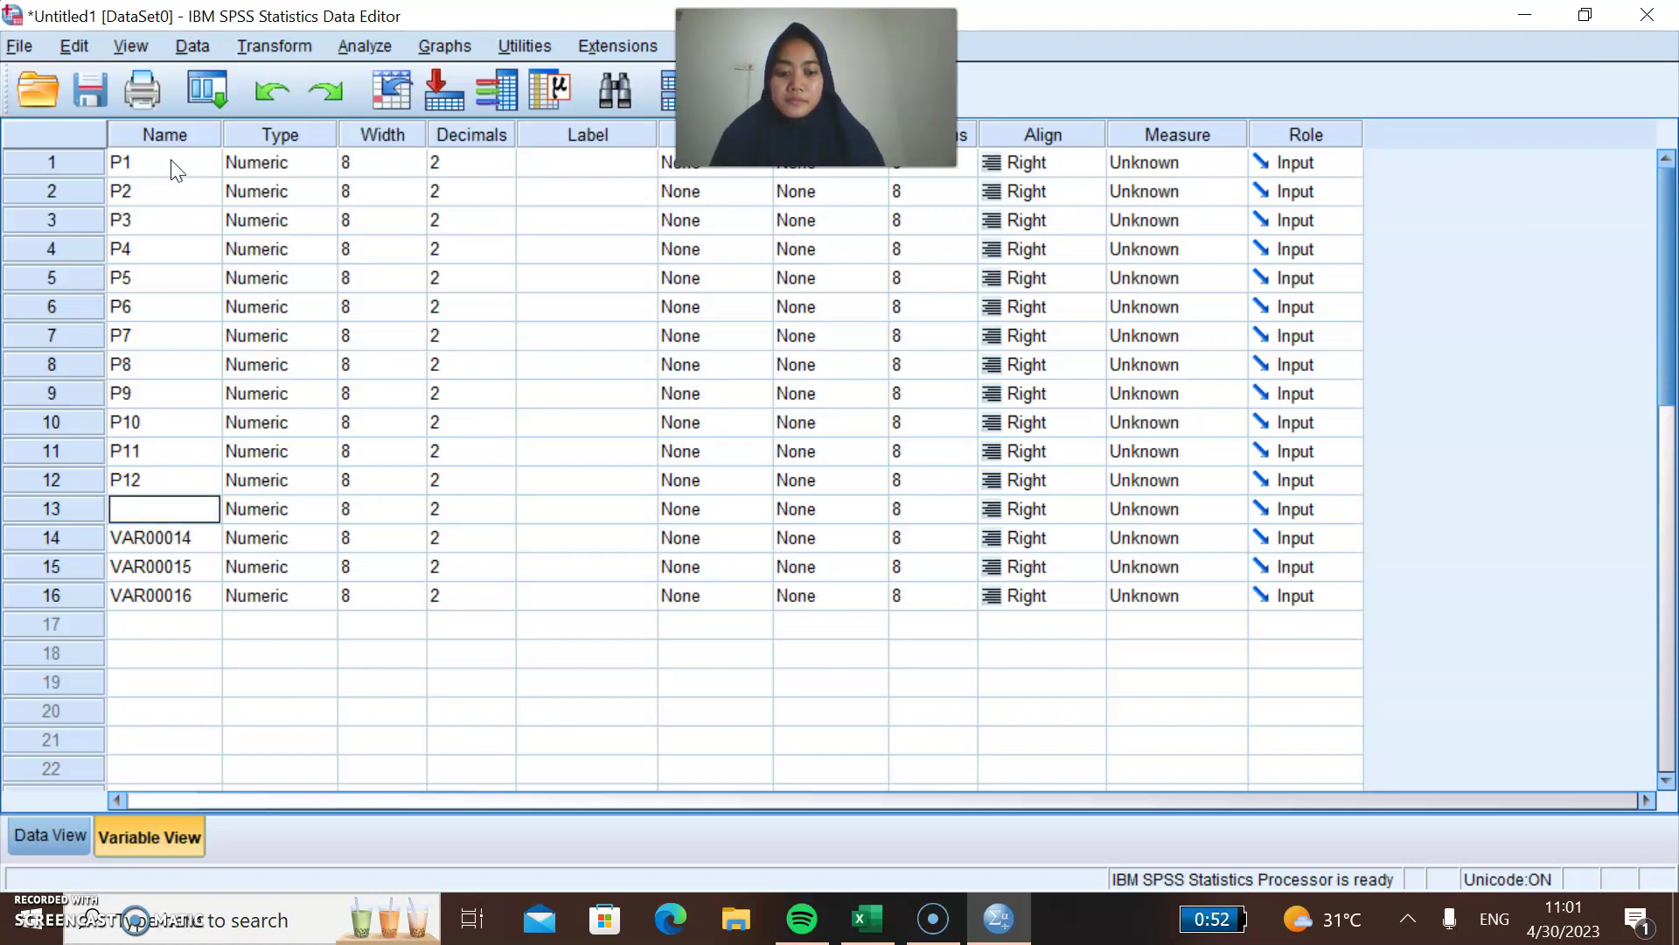
key("Return")
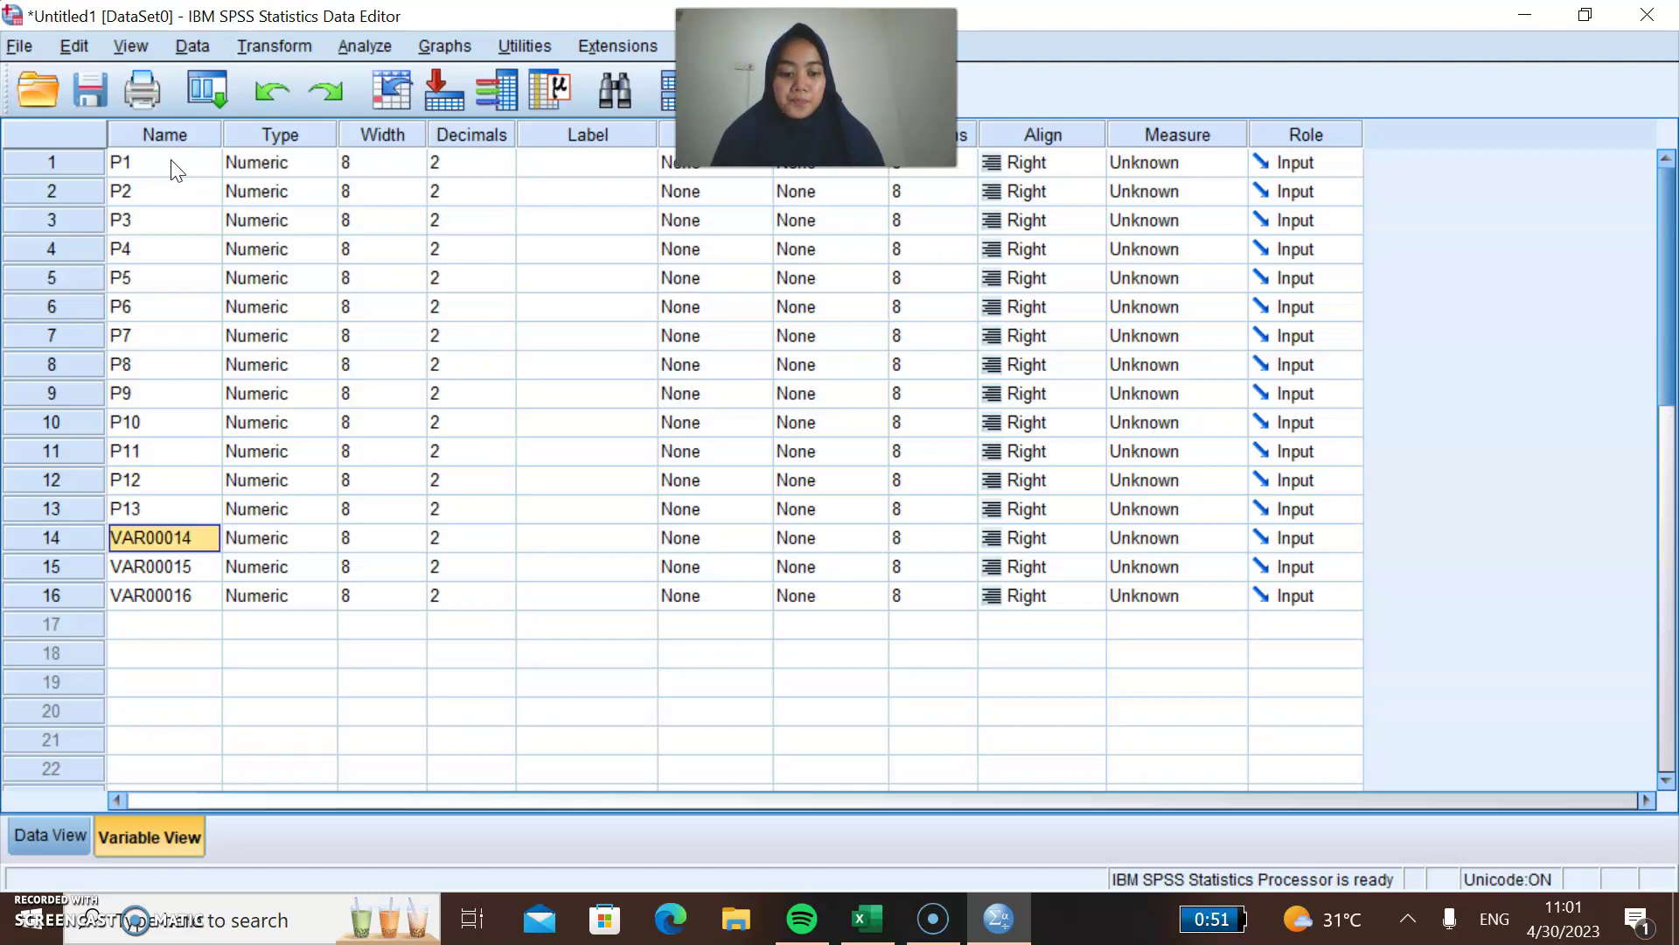
type("P14")
key("Return")
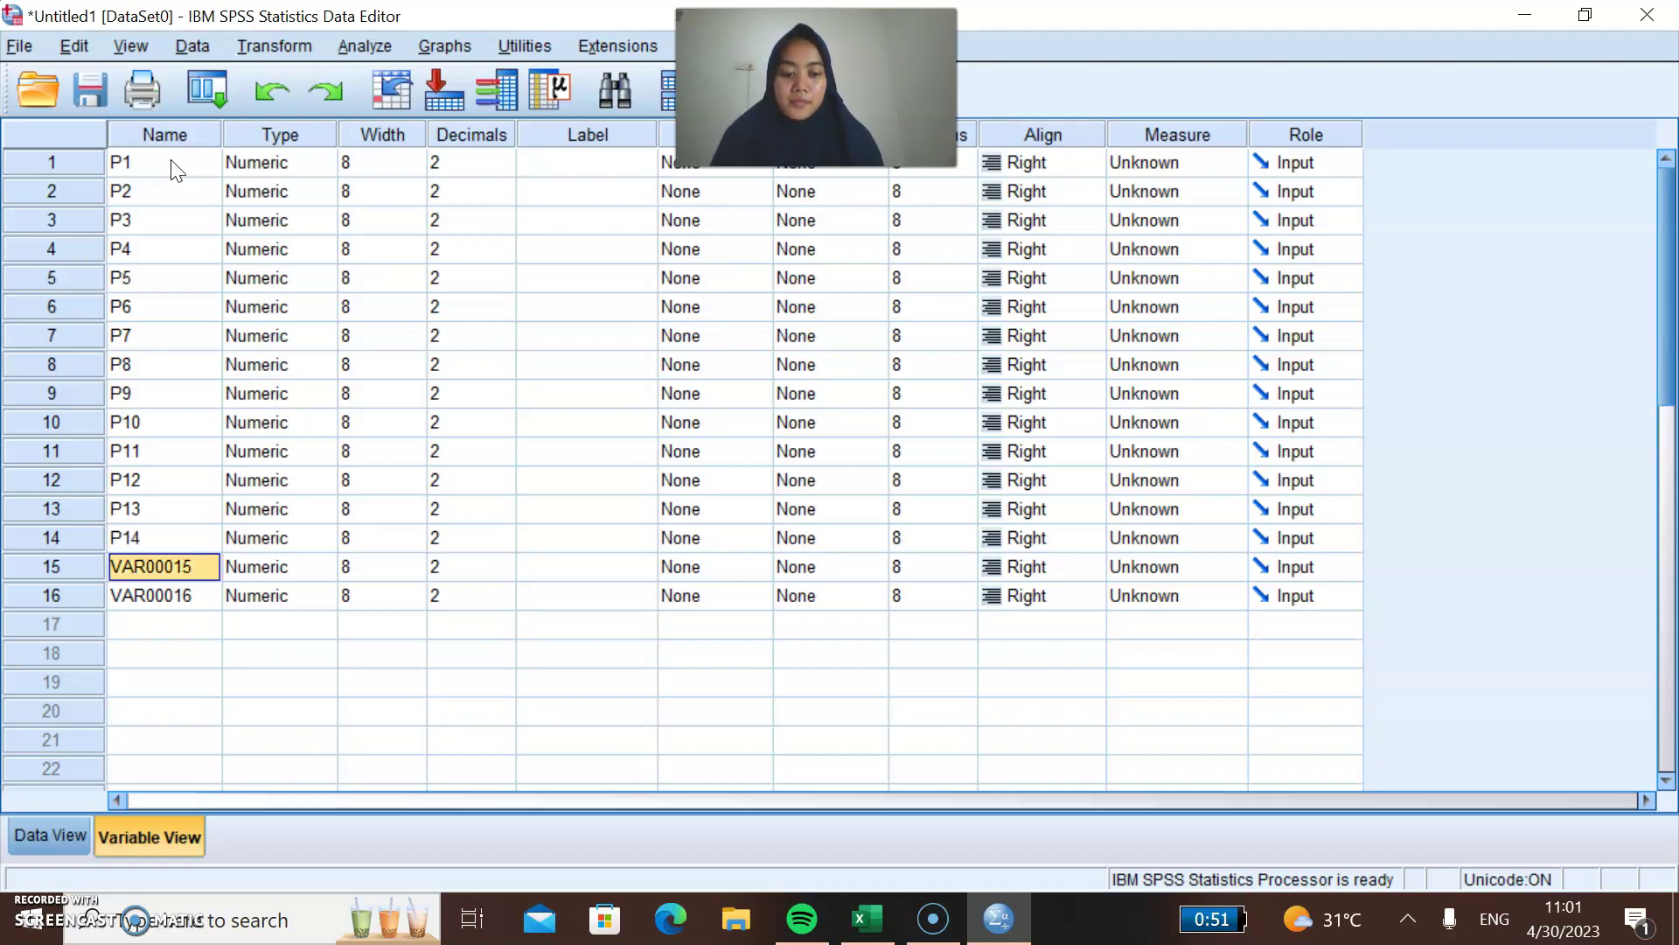
type("P")
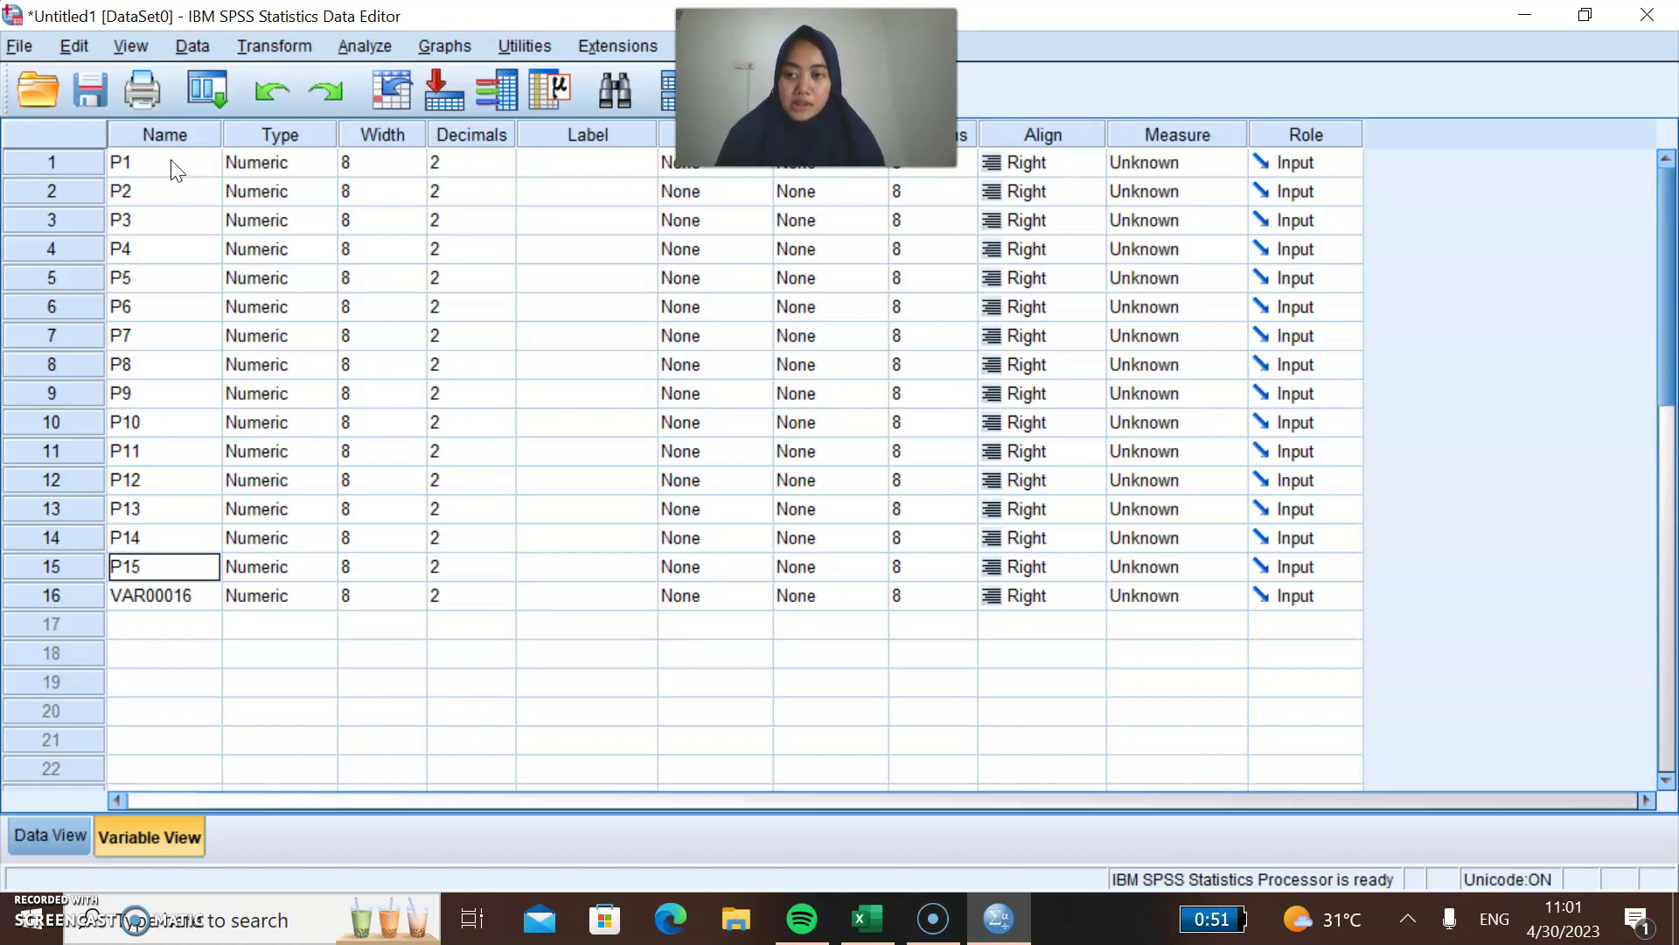
left_click(184, 607)
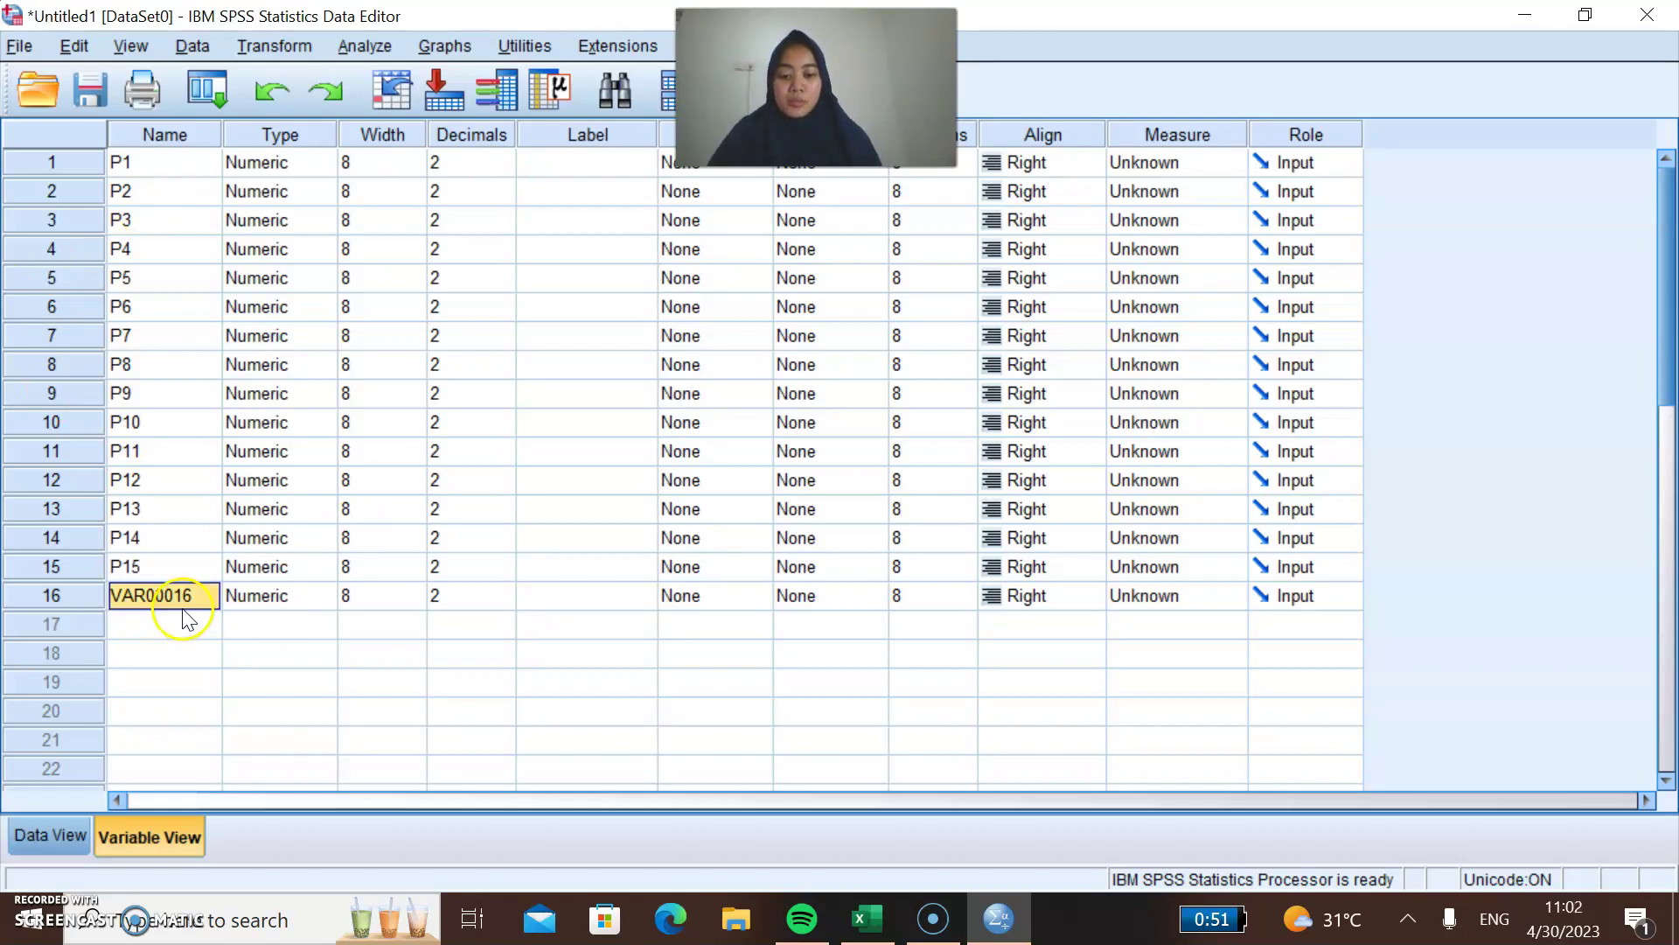
type("TOTAL")
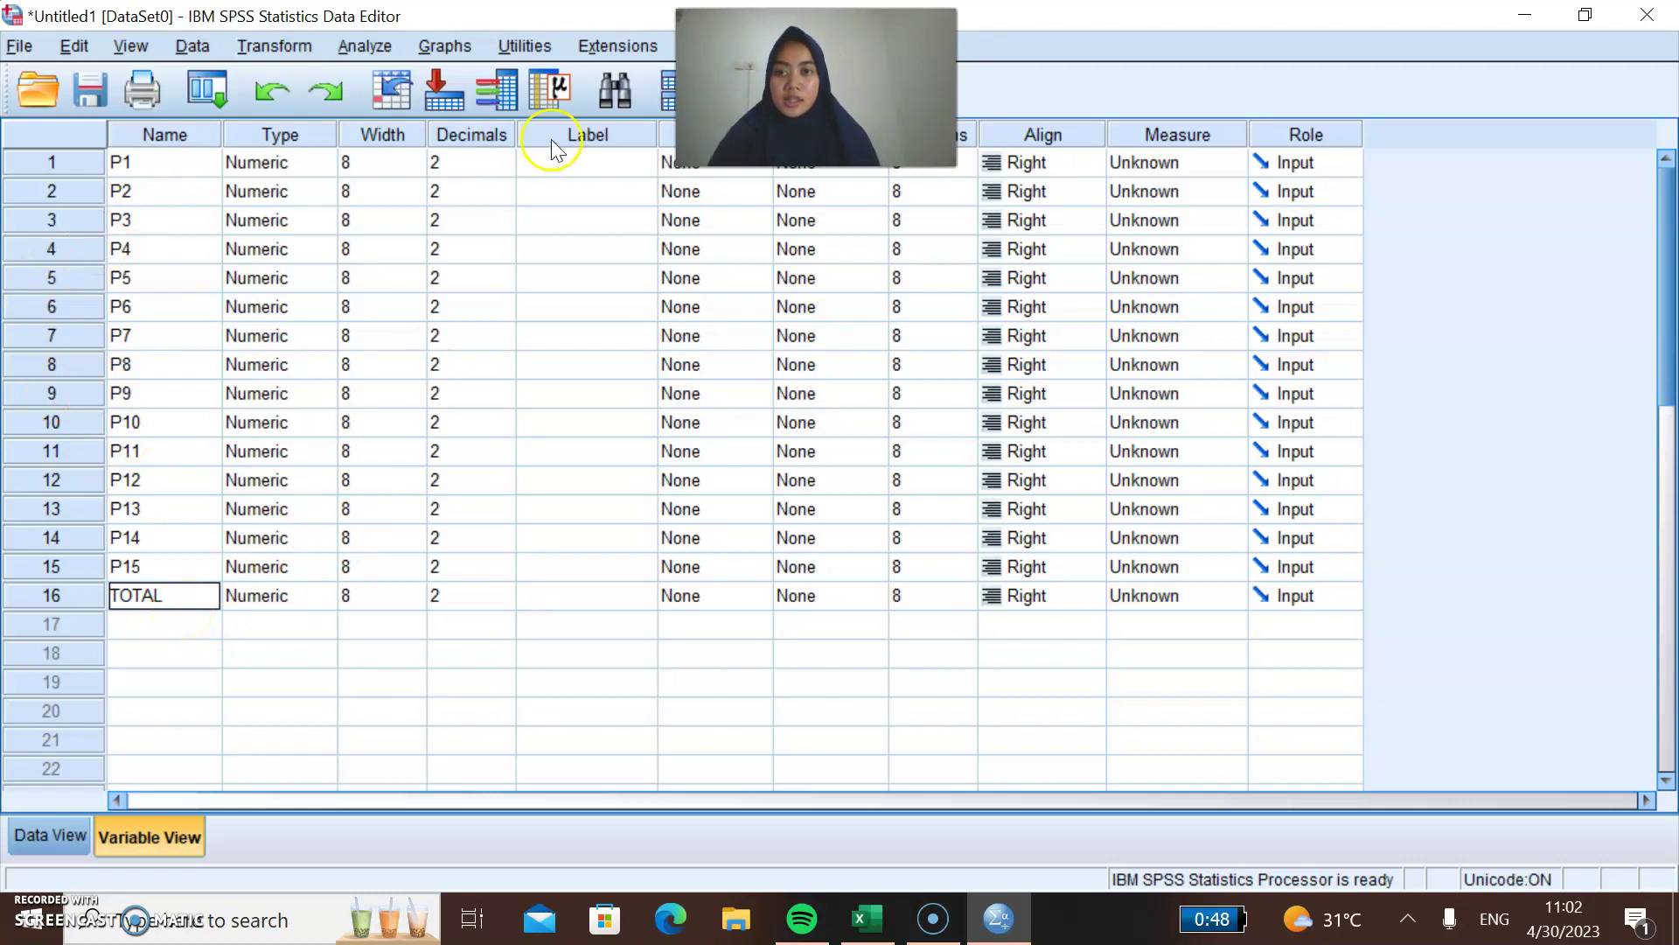
Set the number of decimals to 0 for all variables from P1 through TOTAL.
left_click(453, 166)
type("0 0 0 0 0 0 ")
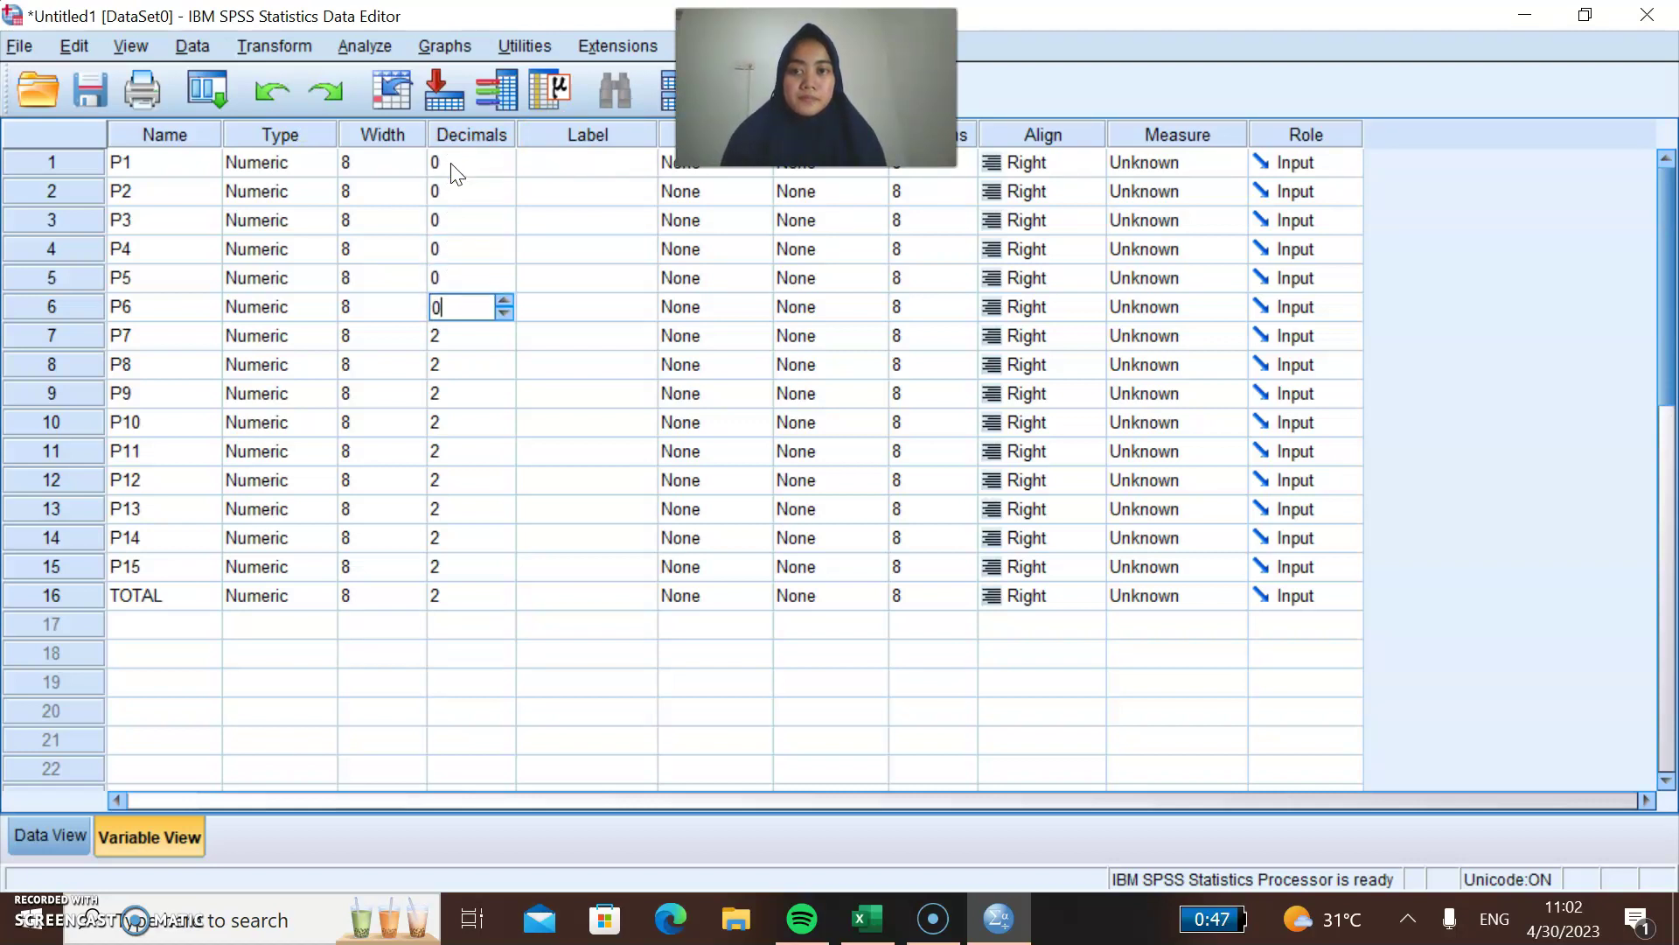
type("0 0 0 0")
key("Up")
key("Up")
type("0")
key("Return")
type("0")
key("Up")
type("0 0 0 0")
key("Return")
type("0")
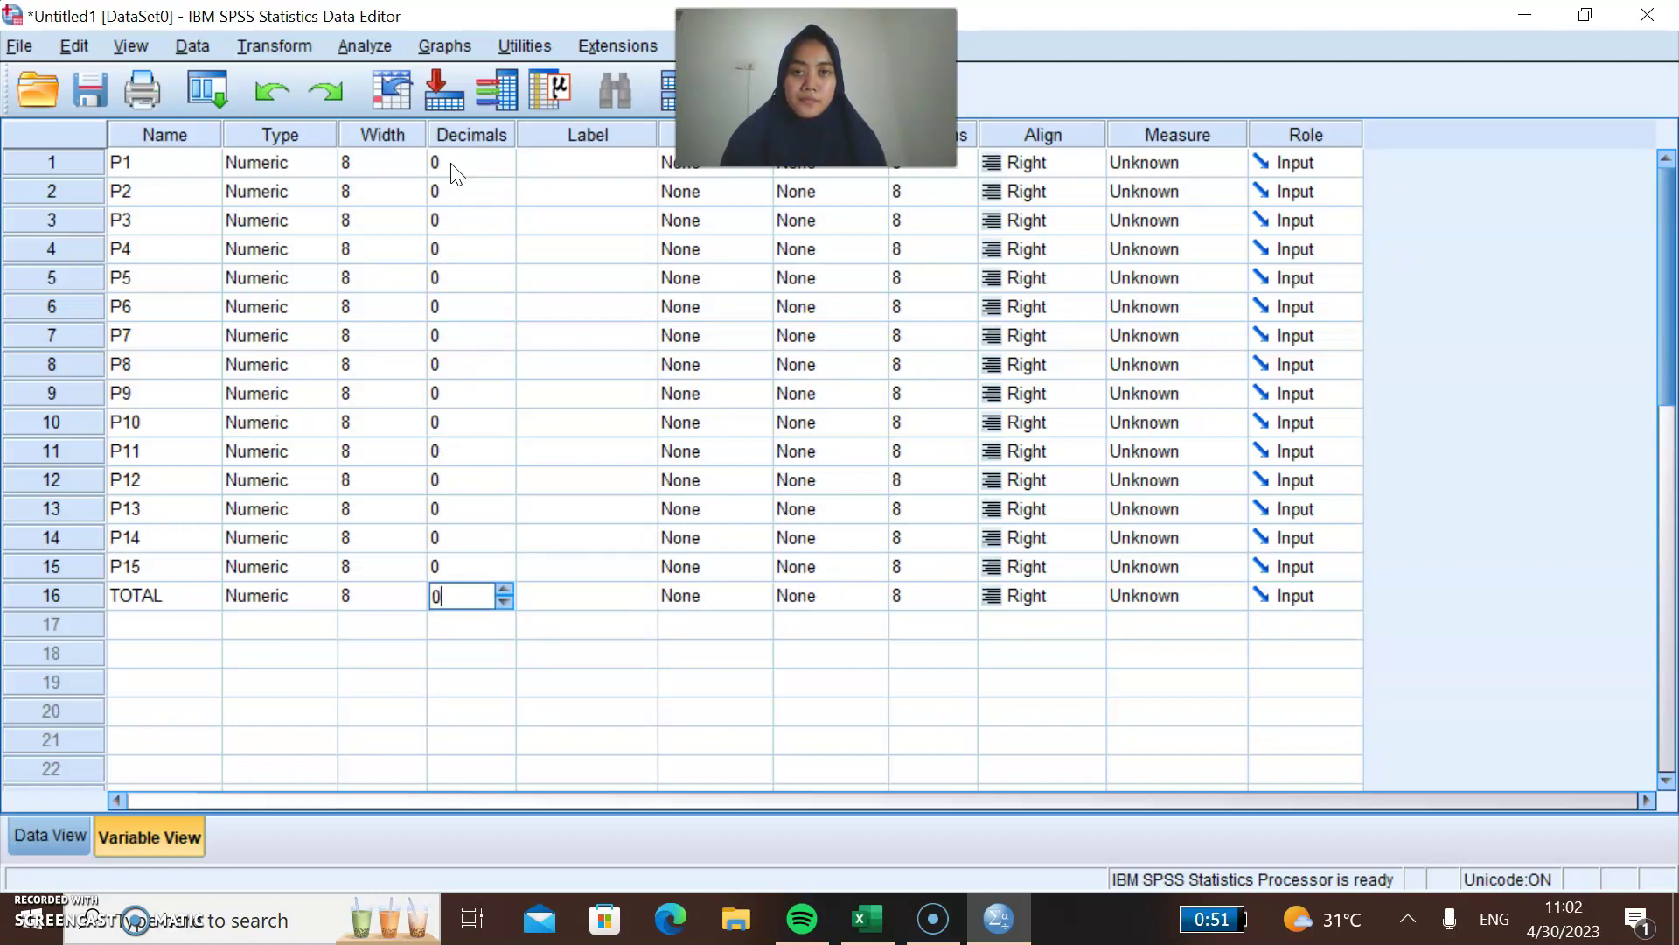
Set the measurement level to Scale for all variables from P1 through TOTAL.
left_click(1139, 160)
left_click(1140, 171)
left_click(1142, 191)
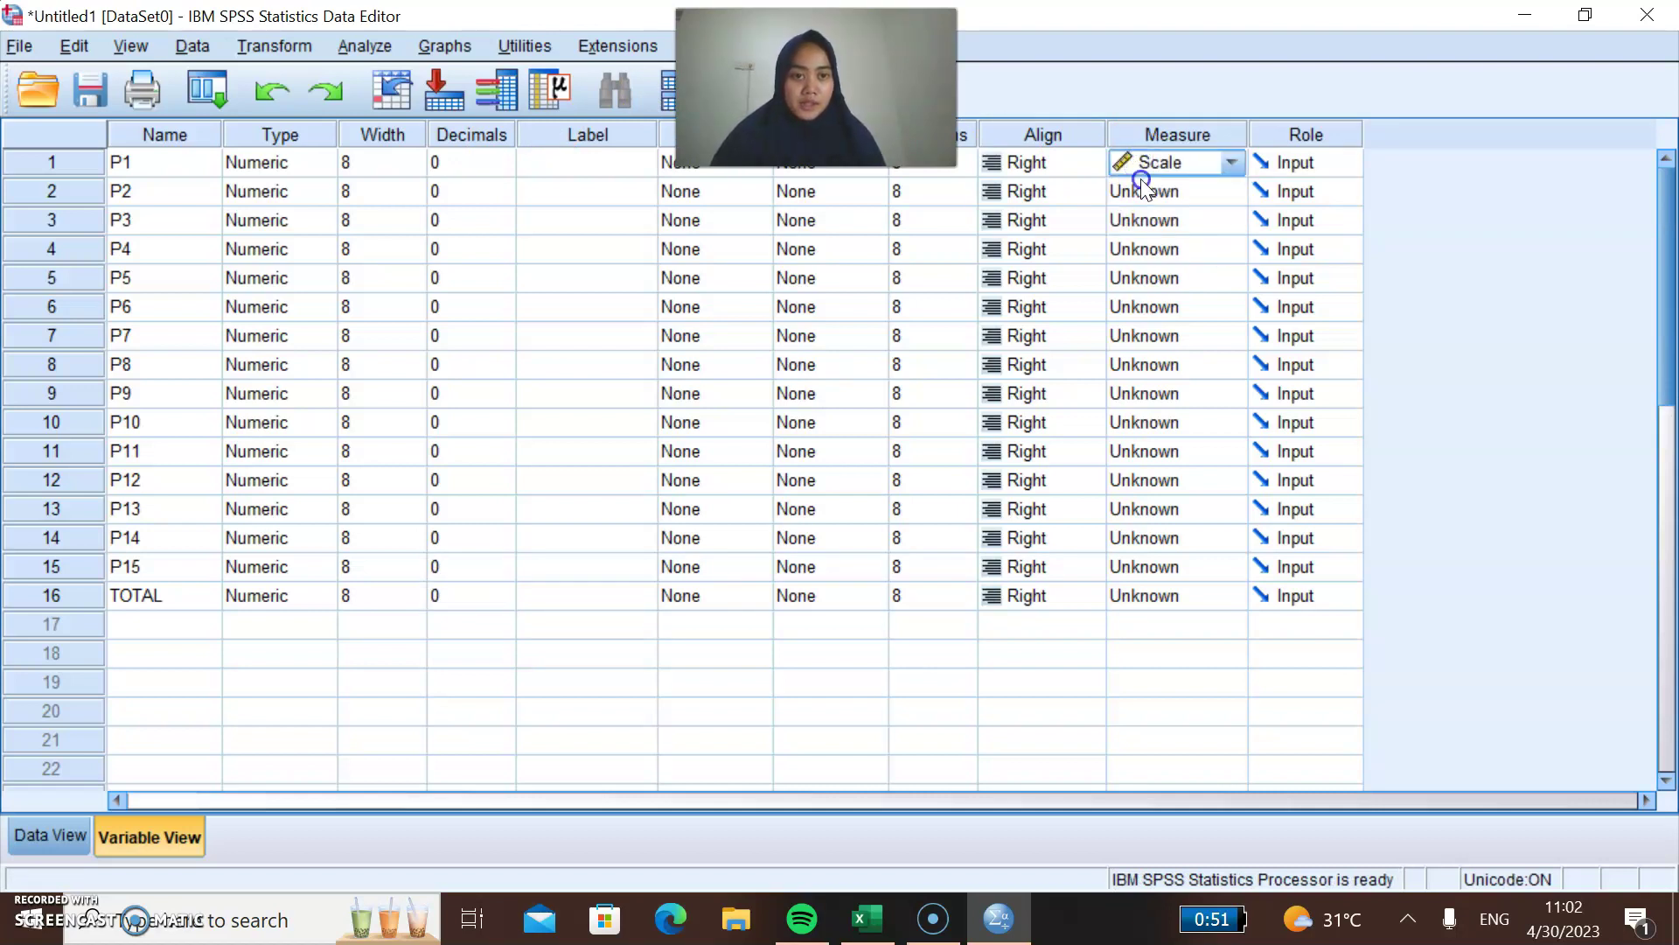
left_click(1143, 219)
left_click(1145, 227)
left_click(1145, 228)
left_click(1140, 250)
left_click(1141, 249)
left_click(1140, 249)
left_click(1137, 277)
left_click(1137, 278)
left_click(1135, 302)
left_click(1136, 305)
left_click(1132, 312)
left_click(1137, 335)
left_click(1146, 364)
left_click(1137, 364)
left_click(1136, 393)
left_click(1136, 393)
left_click(1137, 422)
left_click(1137, 421)
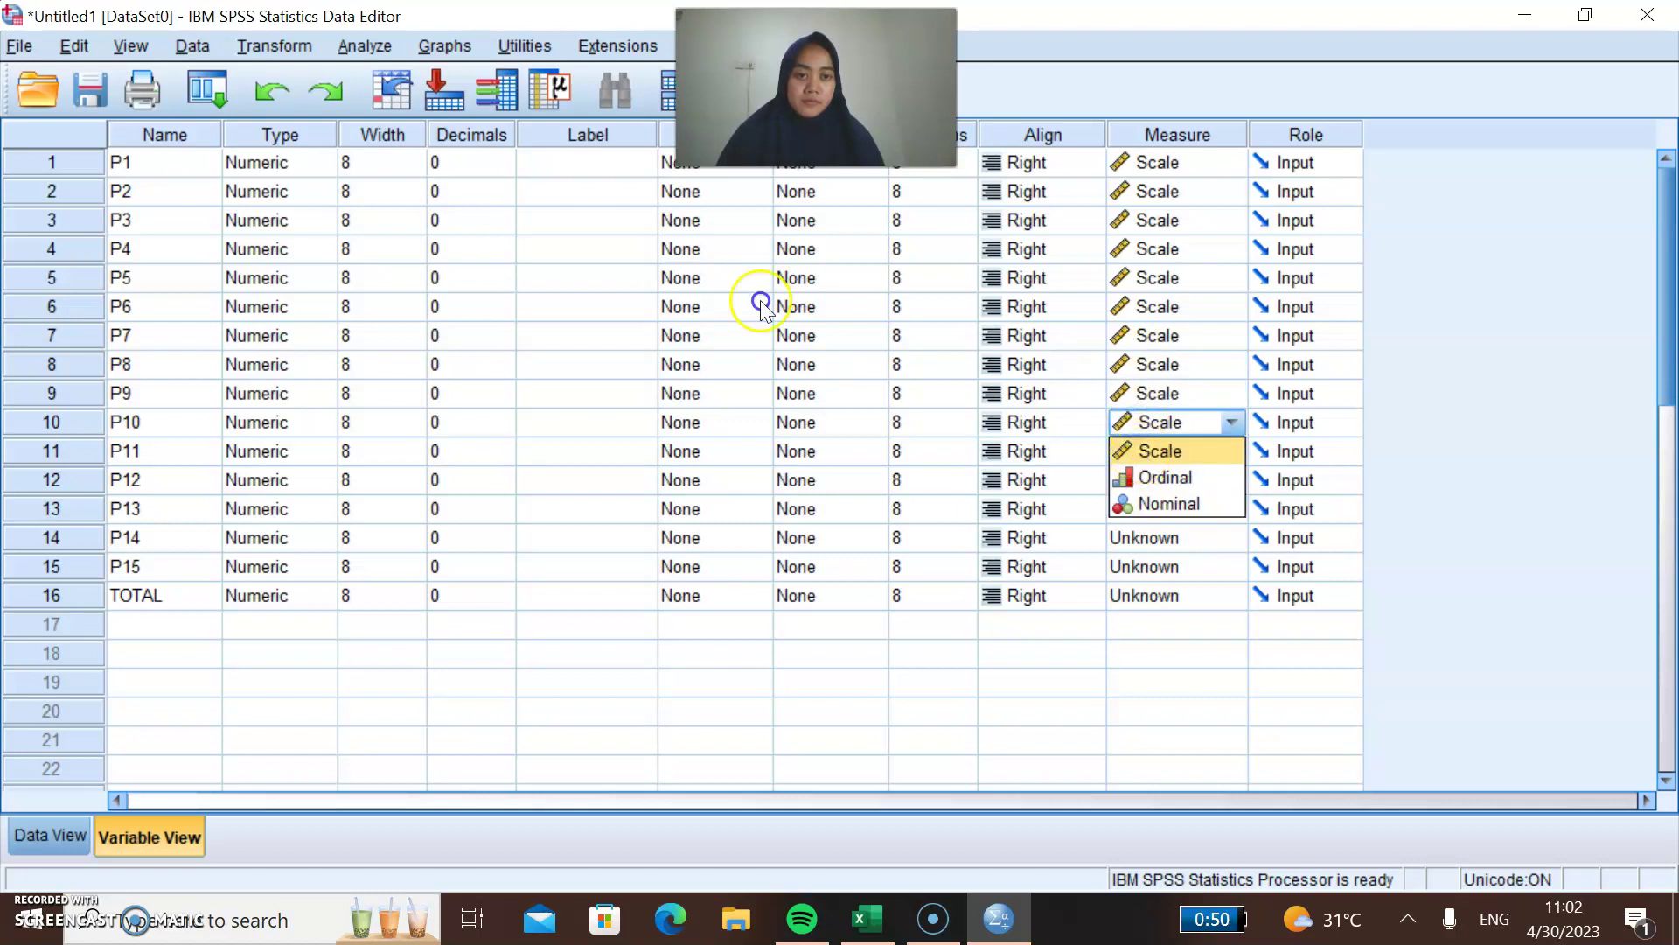
left_click(1137, 451)
left_click(1136, 451)
left_click(1136, 477)
left_click(1136, 479)
left_click(1137, 508)
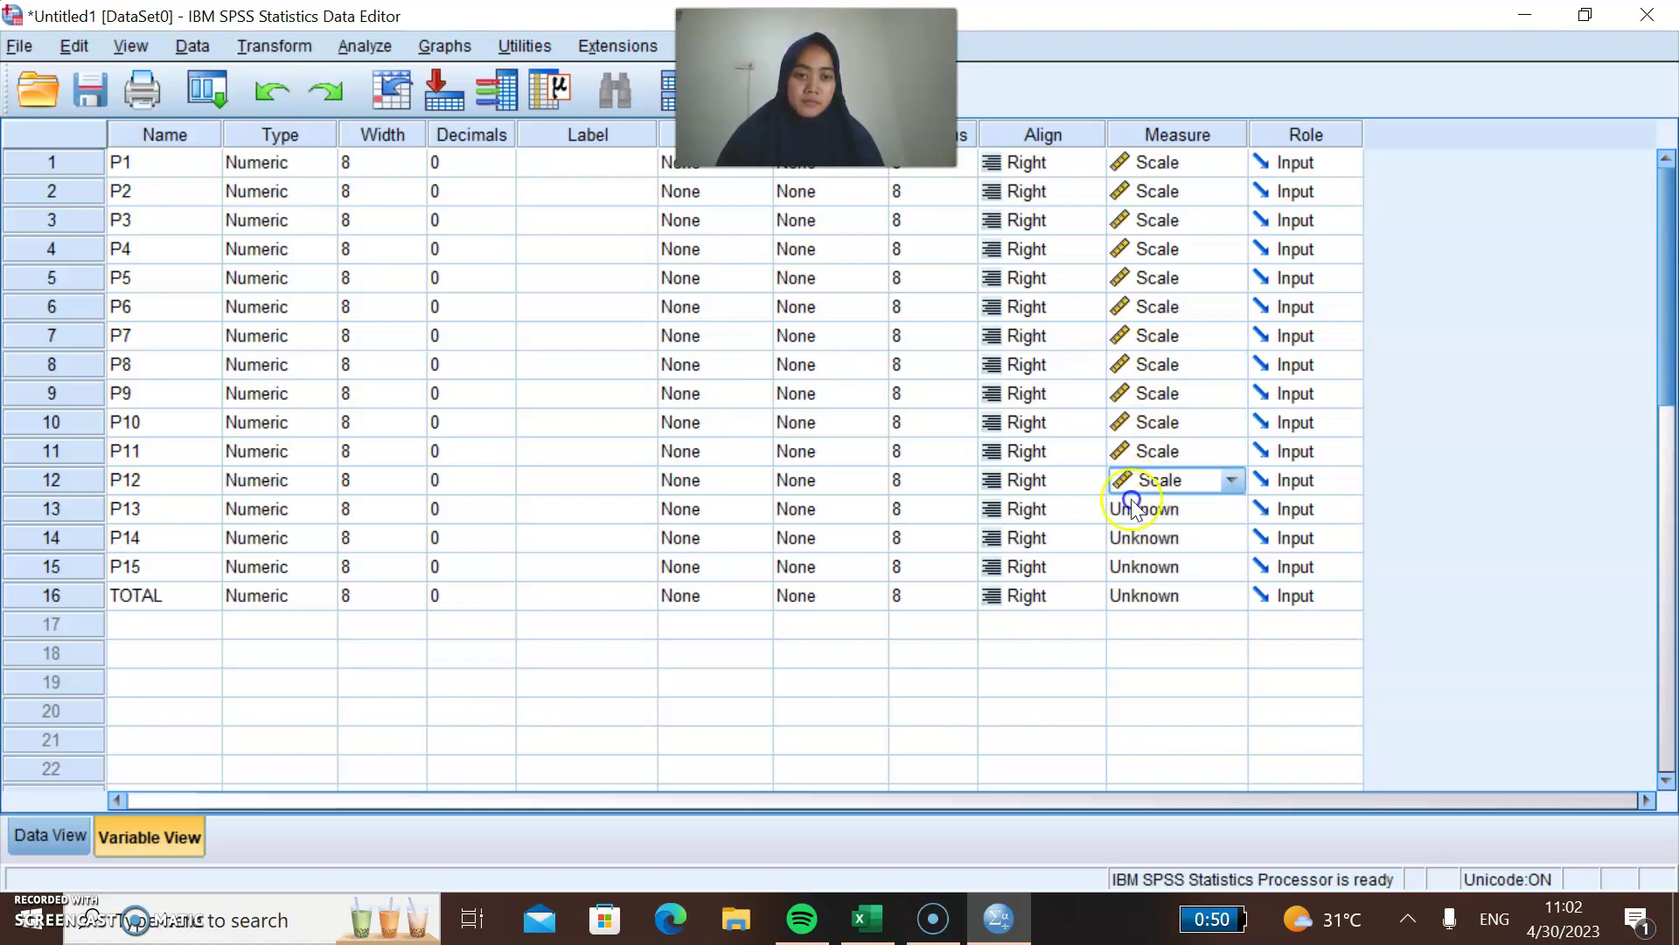
left_click(1133, 508)
left_click(1133, 537)
left_click(1134, 537)
left_click(1134, 566)
left_click(1134, 566)
left_click(1134, 568)
left_click(1135, 574)
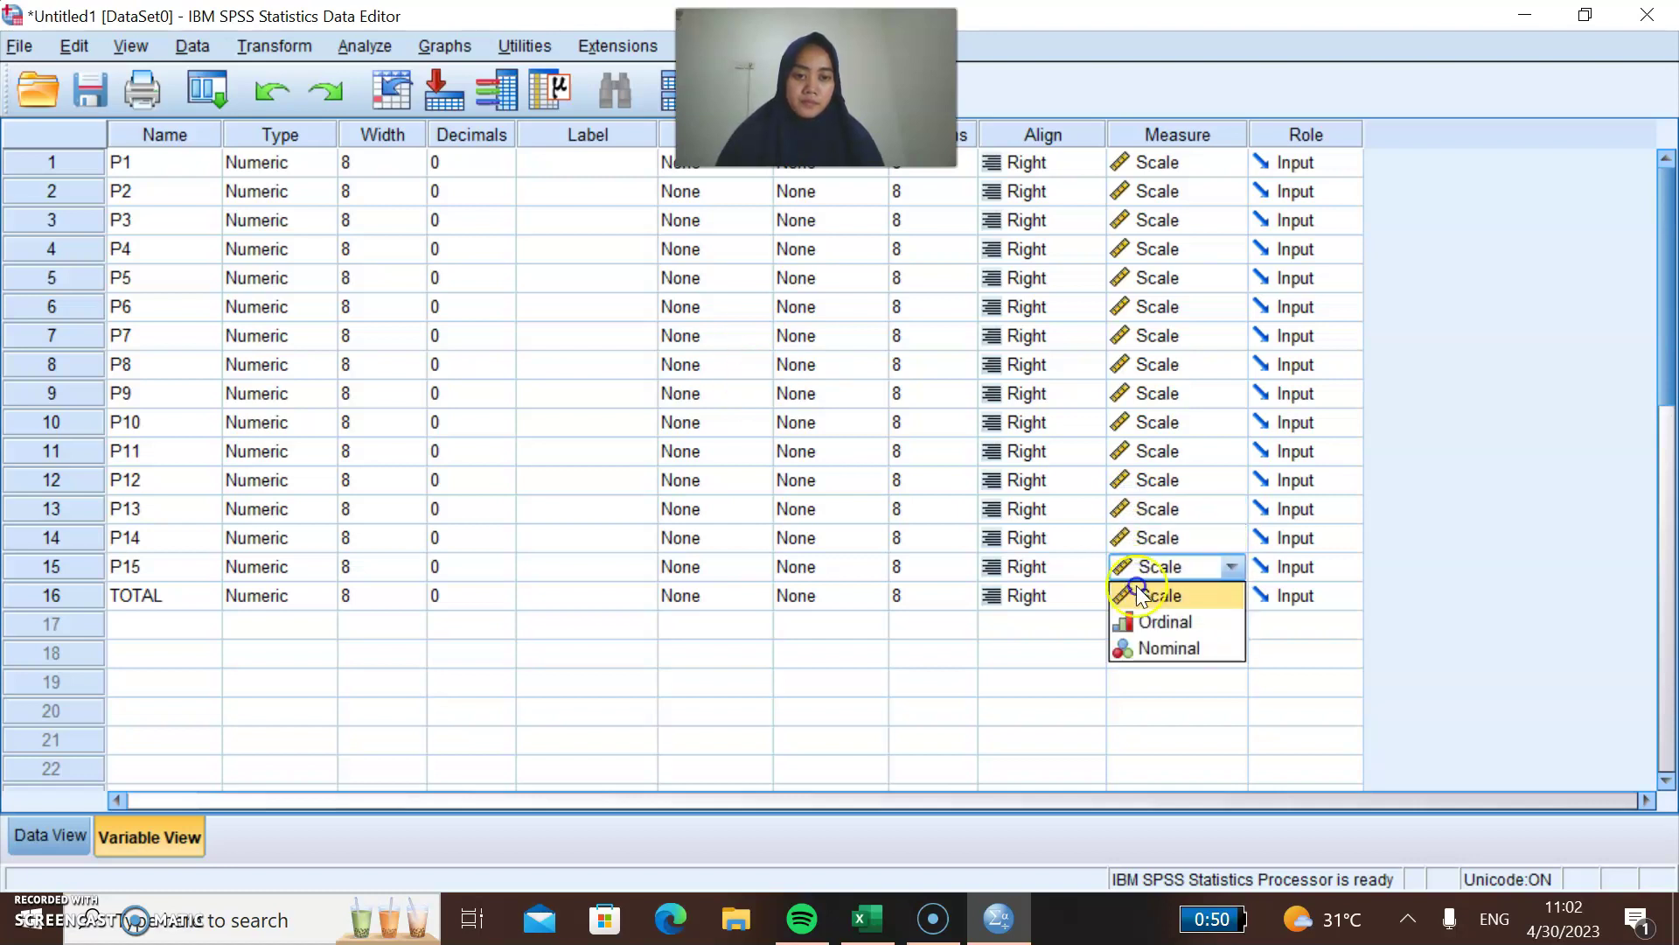
left_click(1136, 585)
left_click(1137, 597)
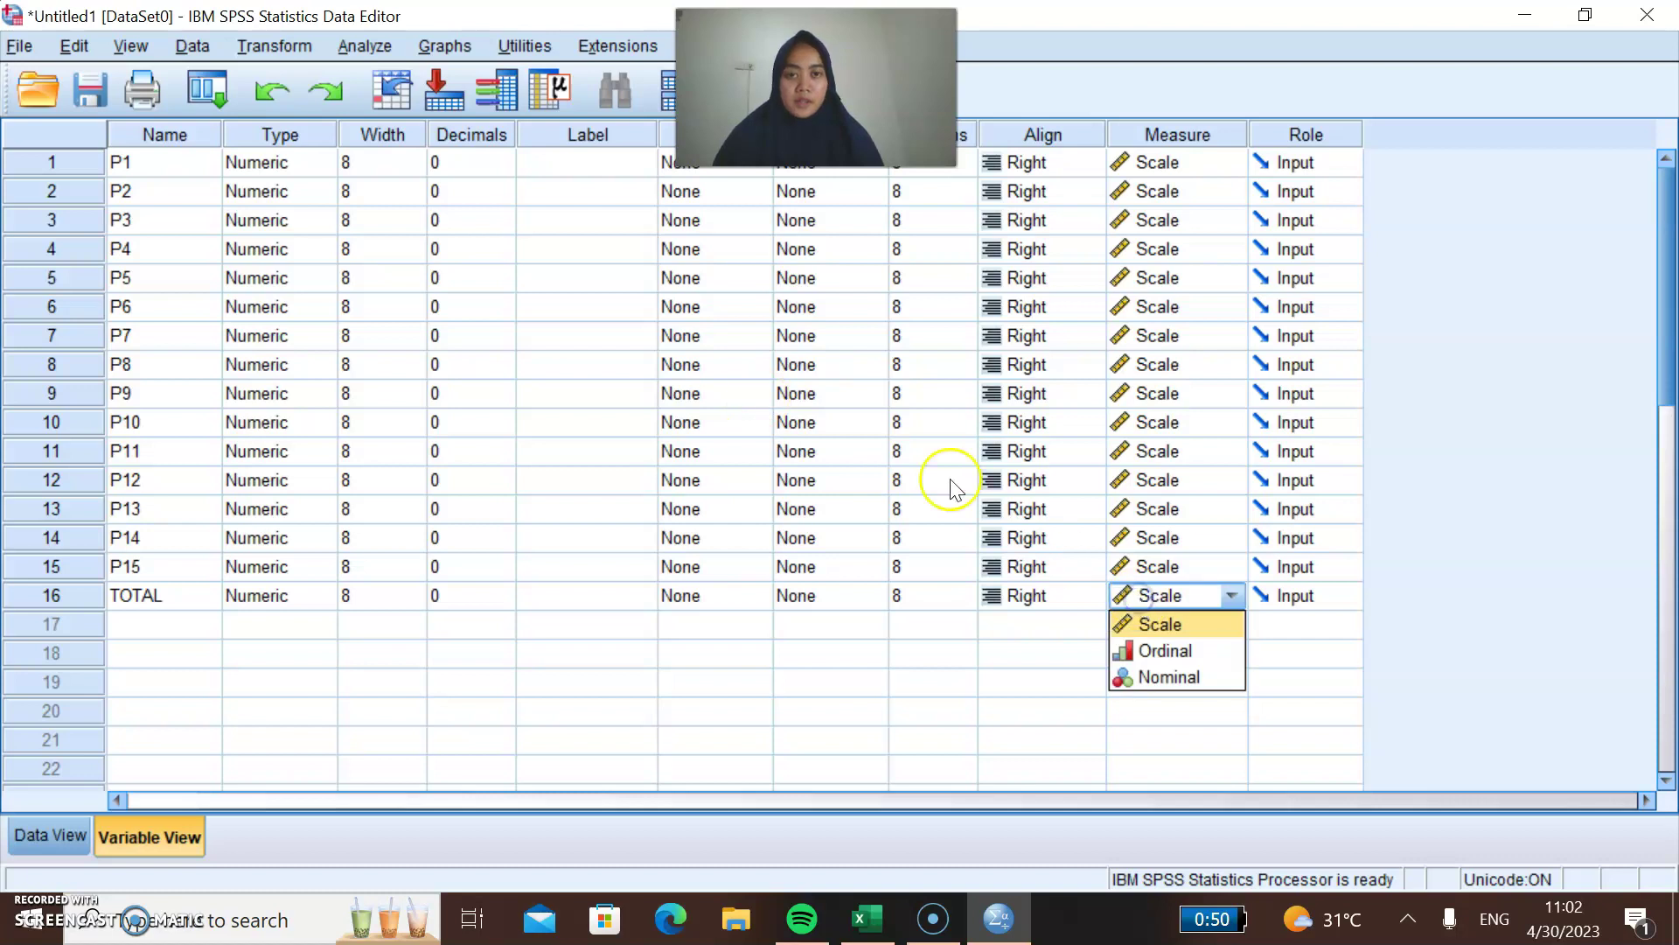
left_click(1160, 600)
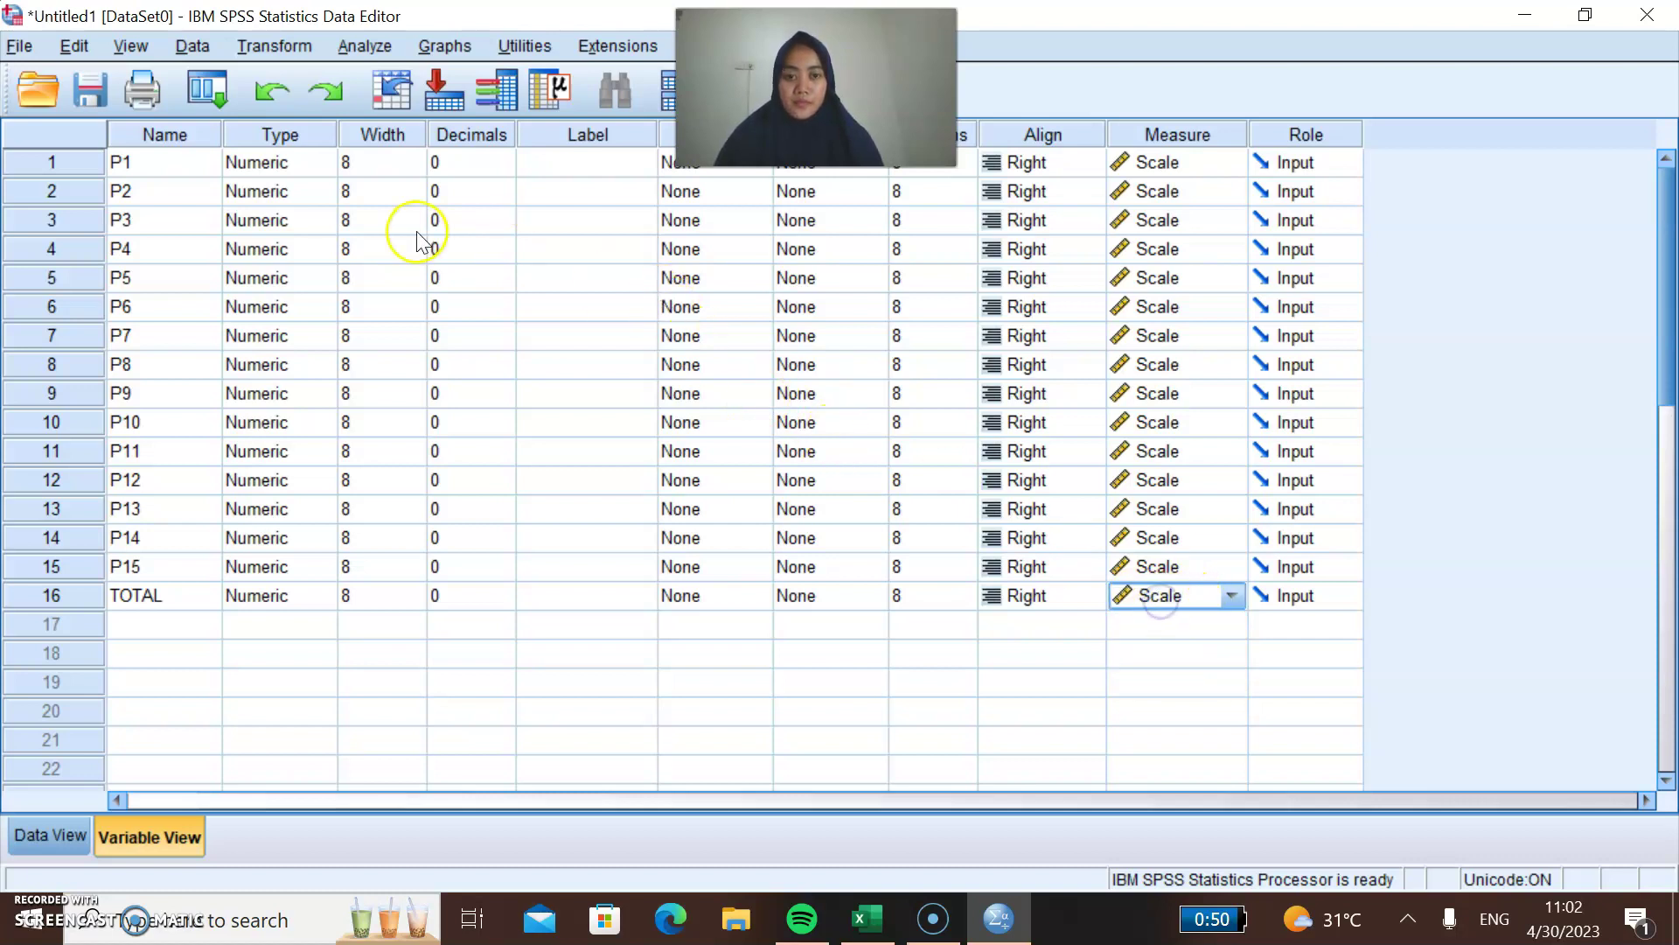
Run a two-tailed bivariate Pearson correlation on P1 to P15 and TOTAL, and review the TOTAL column of the correlation table.
left_click(341, 52)
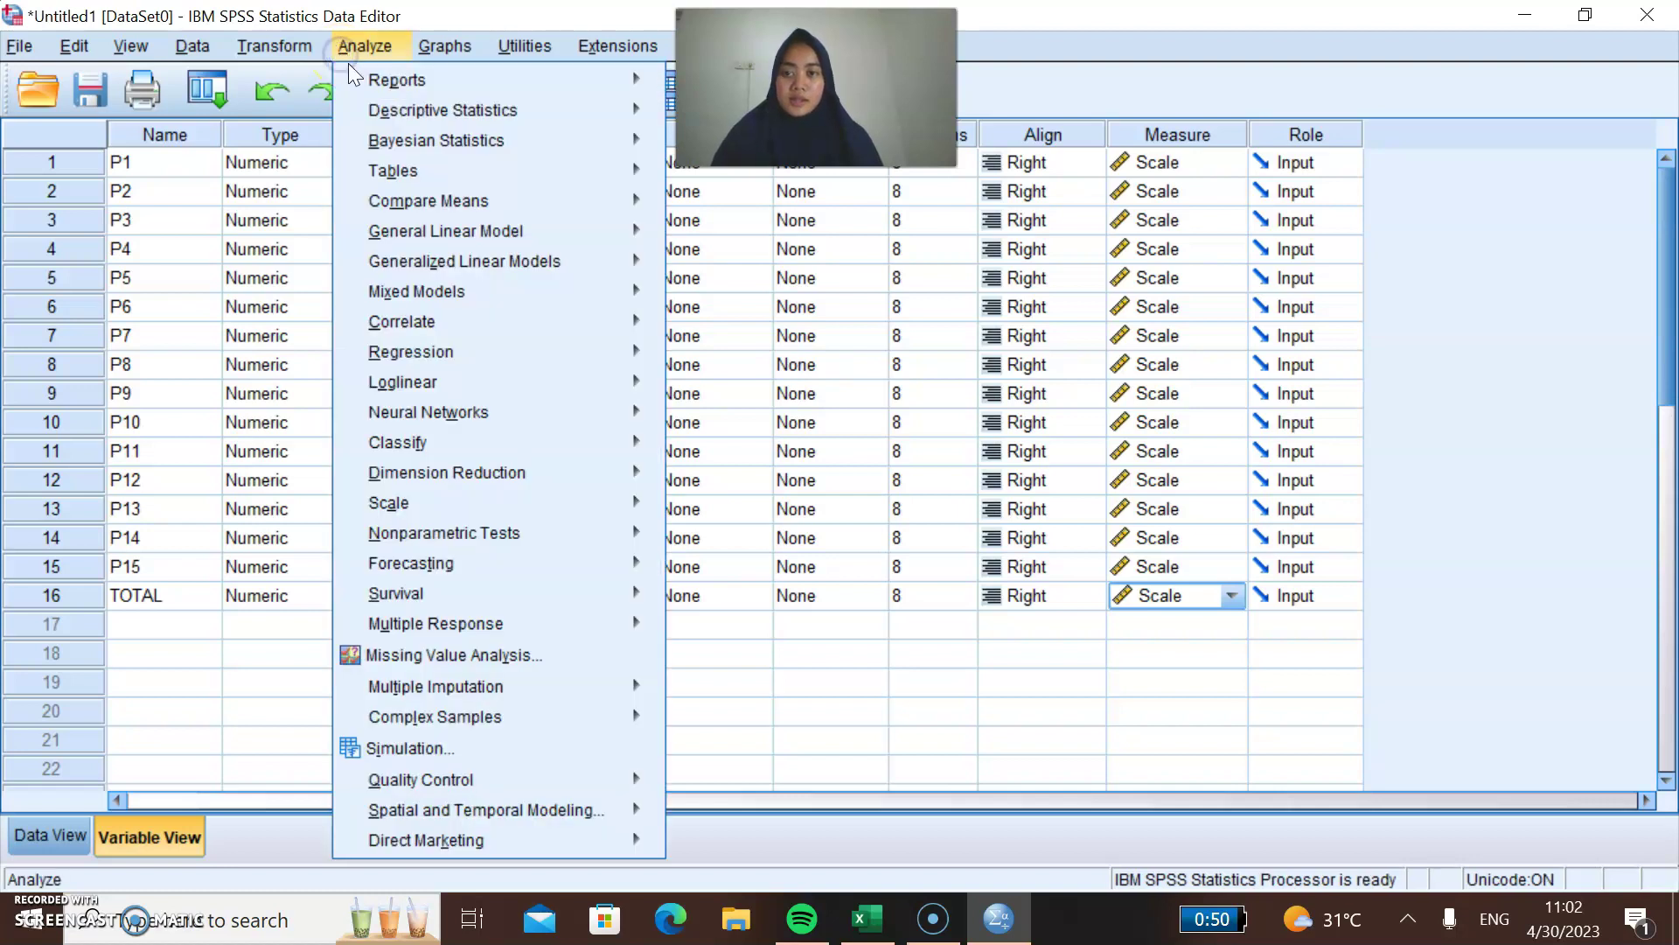
mouse_move(492, 328)
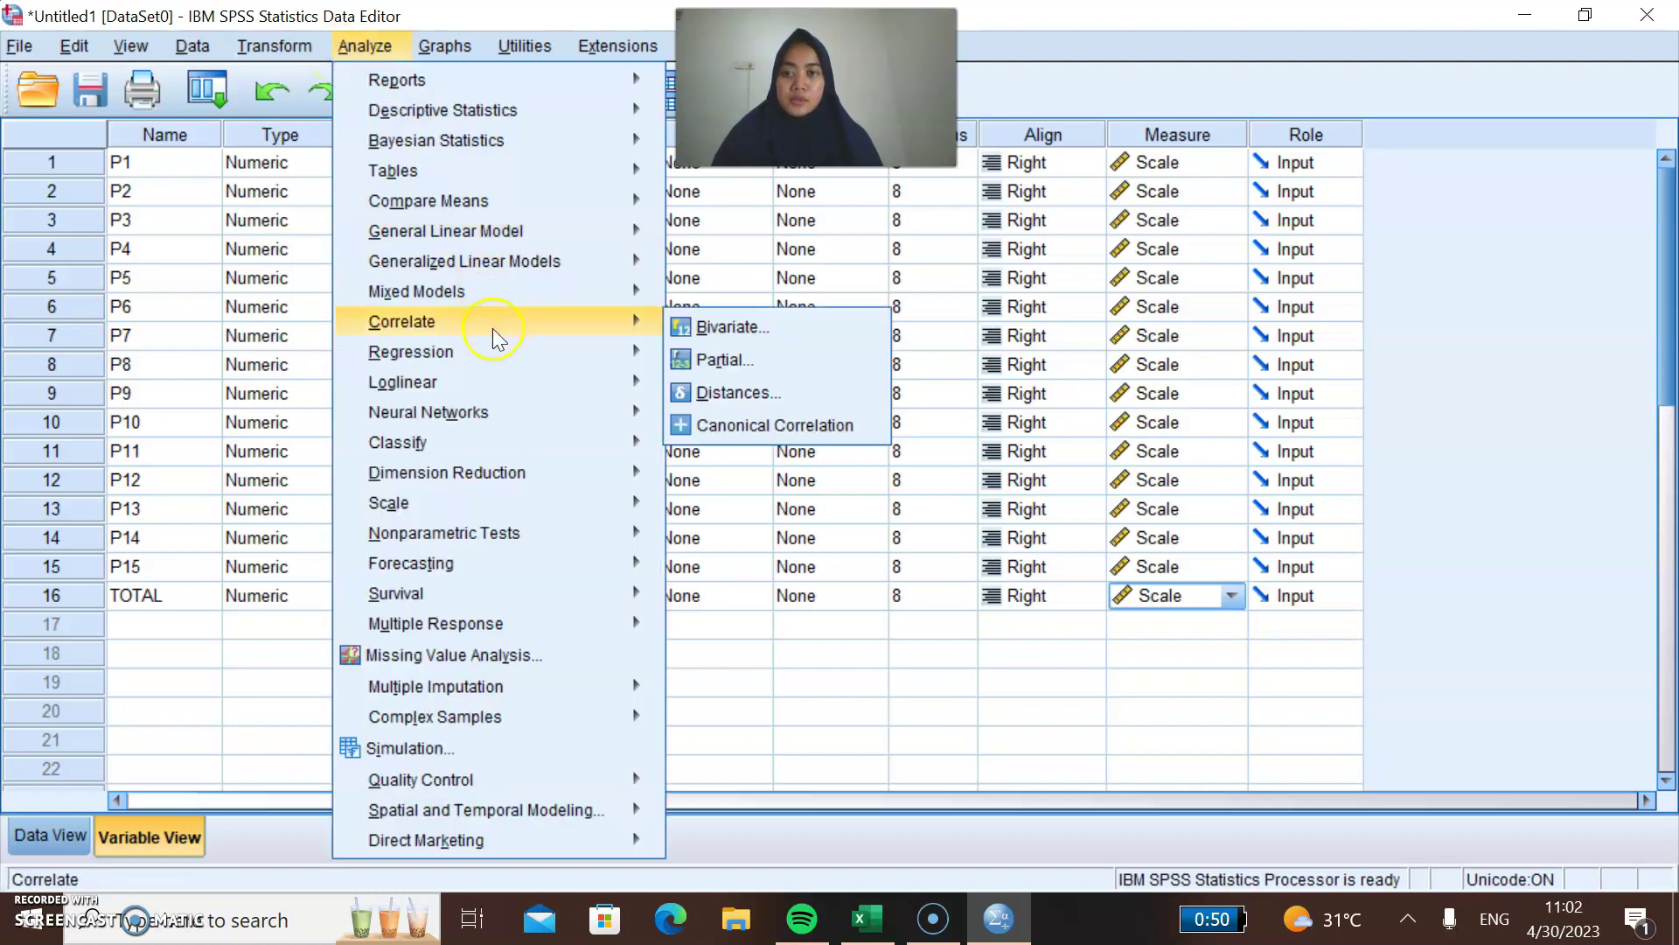
left_click(700, 328)
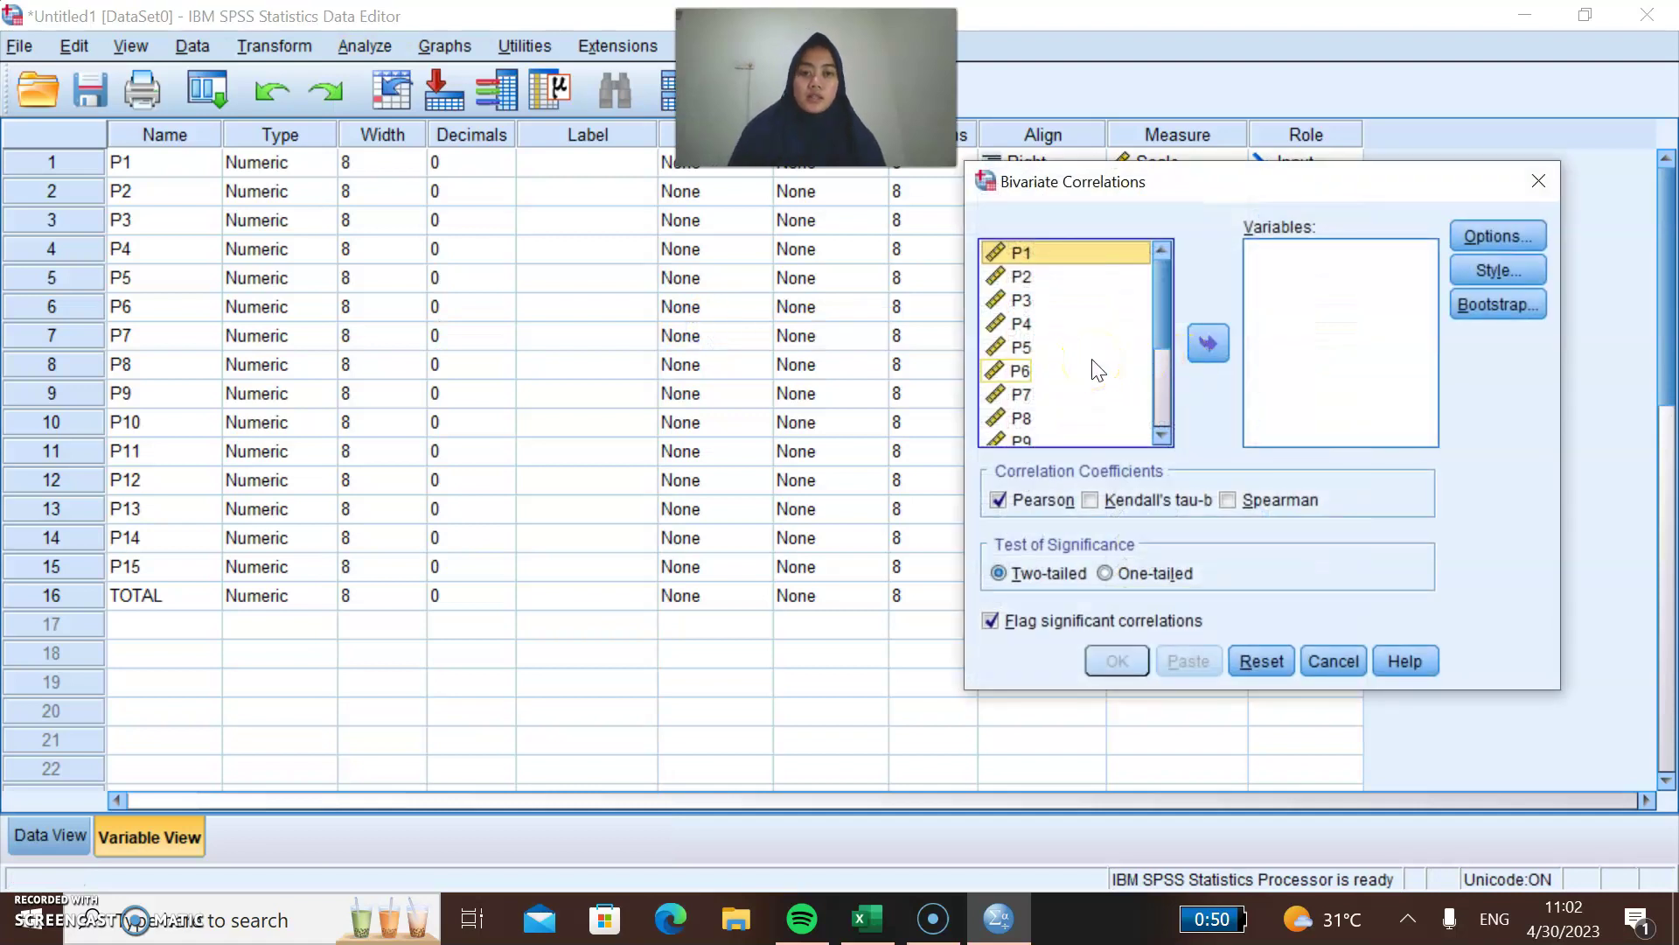
key("ctrl+a")
left_click(1221, 339)
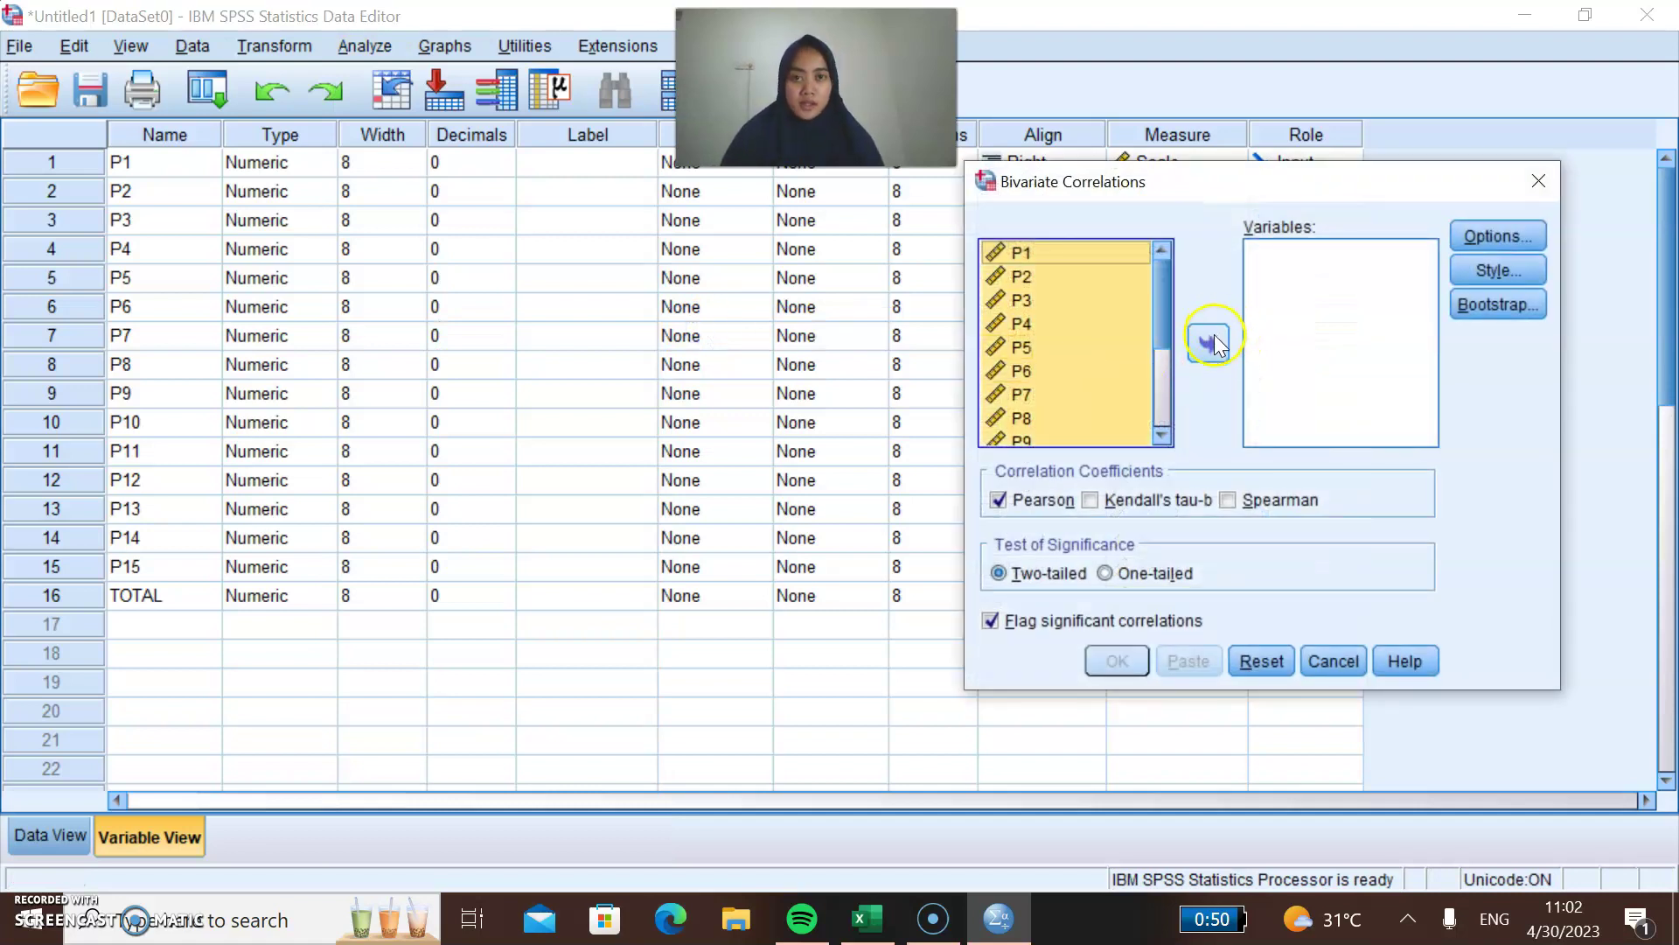
left_click(1111, 661)
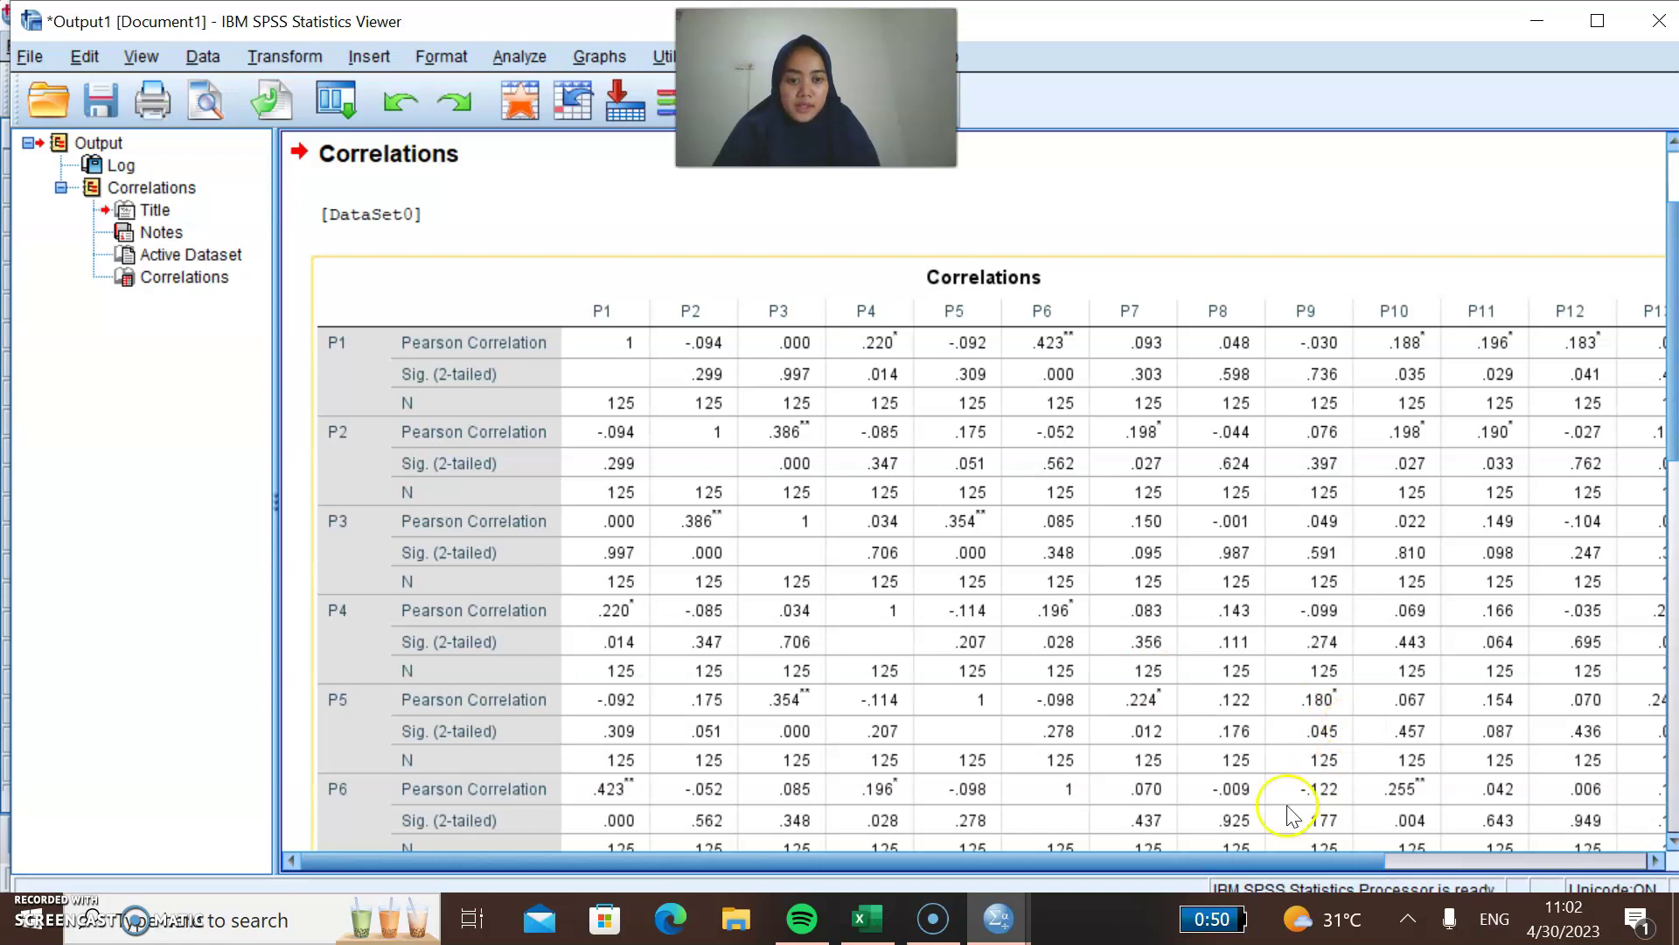
left_click(1147, 862)
left_click_drag(1148, 866, 1421, 854)
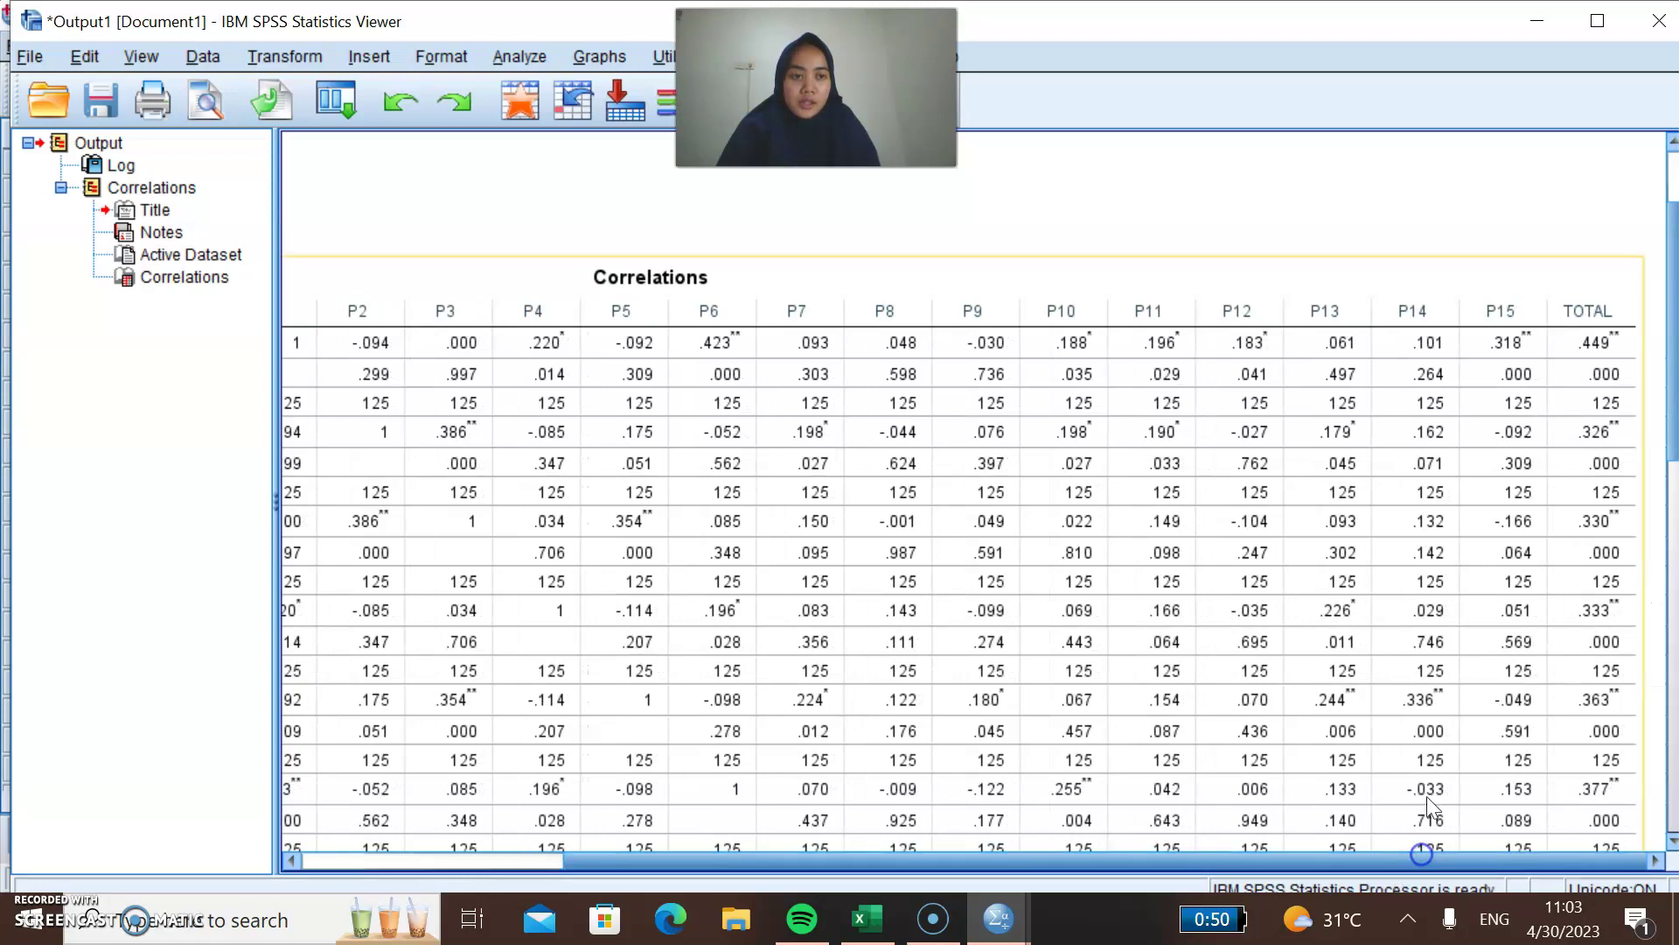
left_click(1588, 360)
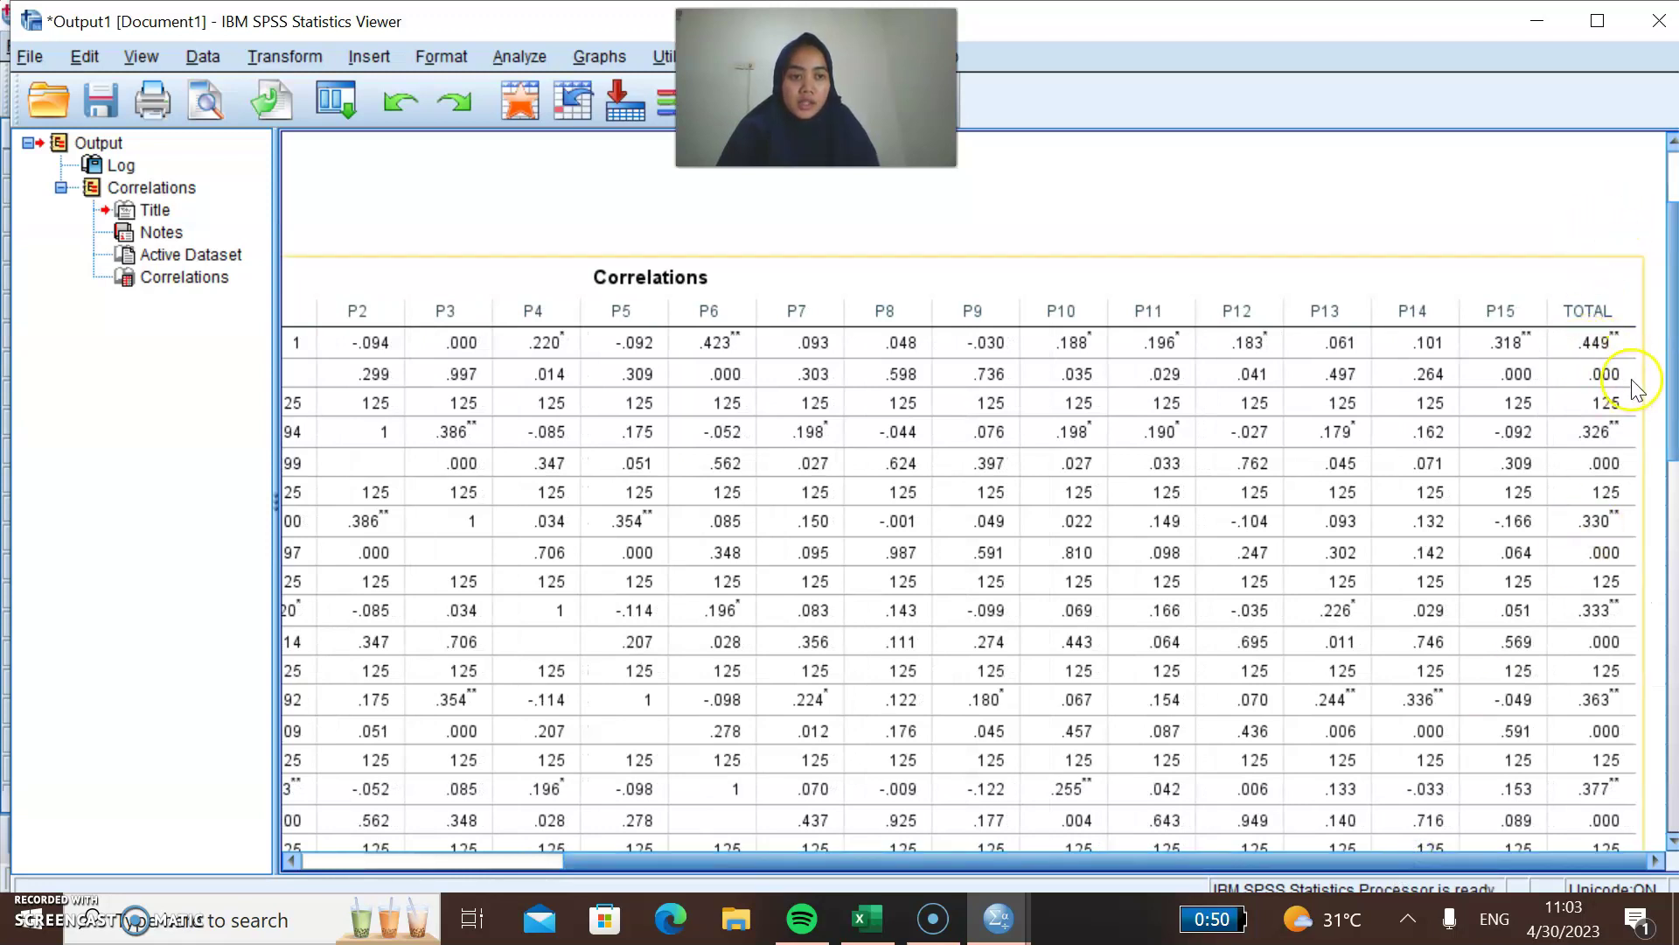
left_click_drag(1672, 385, 1673, 752)
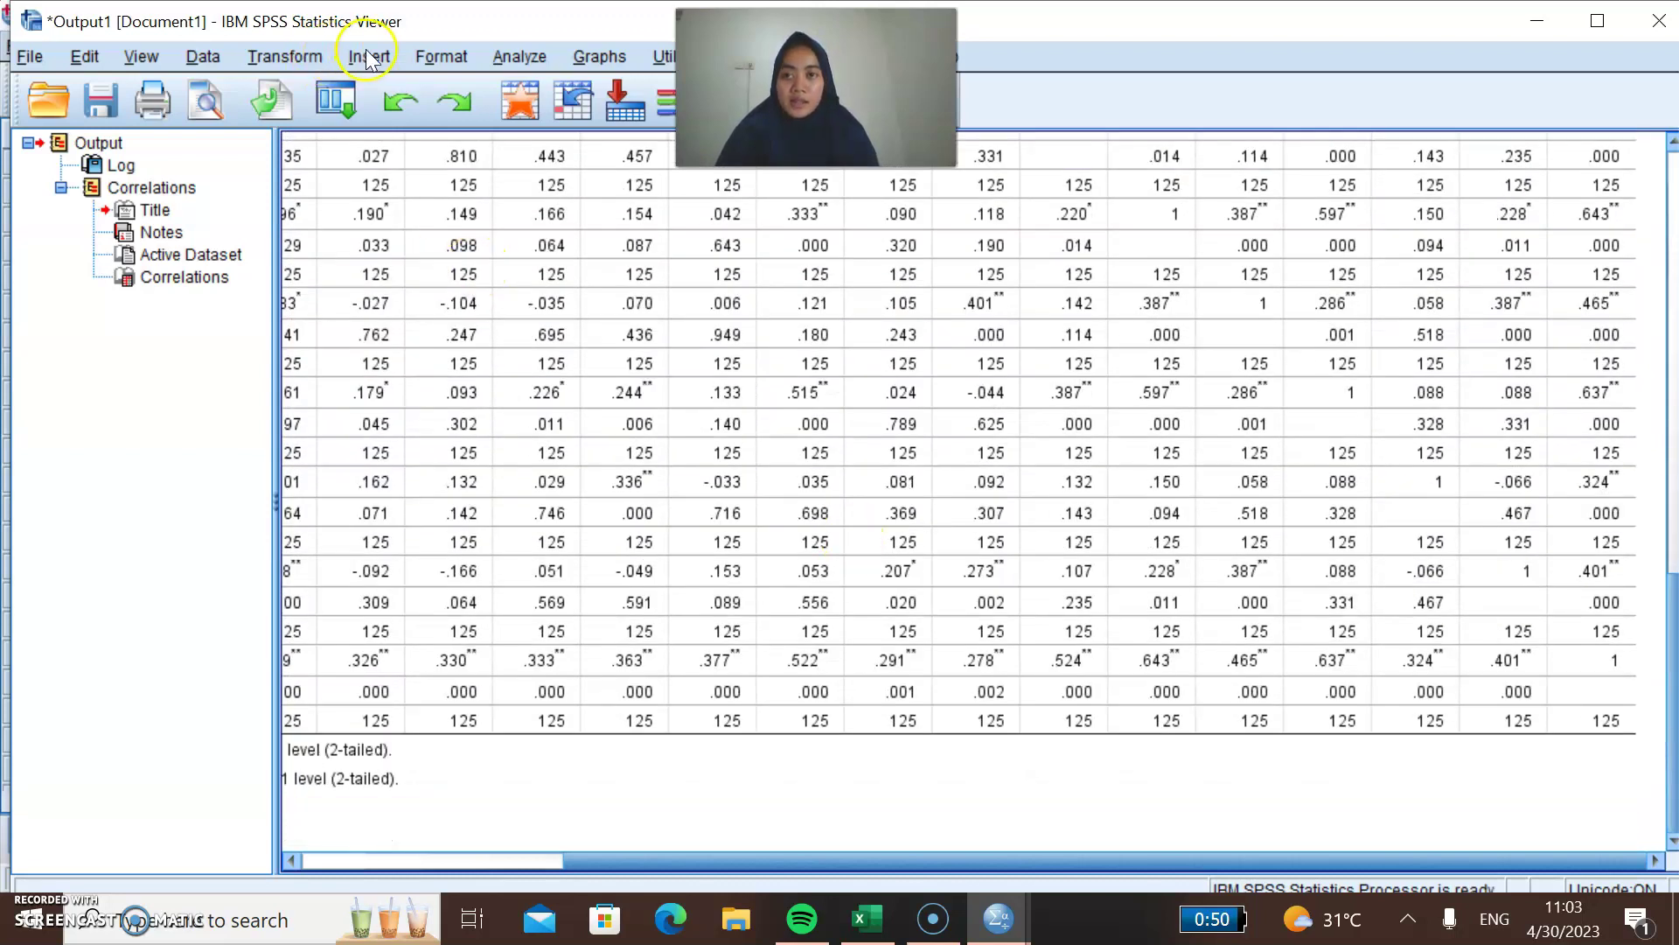
Run a Reliability Analysis with the Alpha model on P1 to P15 and TOTAL, and view the Reliability Statistics table.
left_click(513, 58)
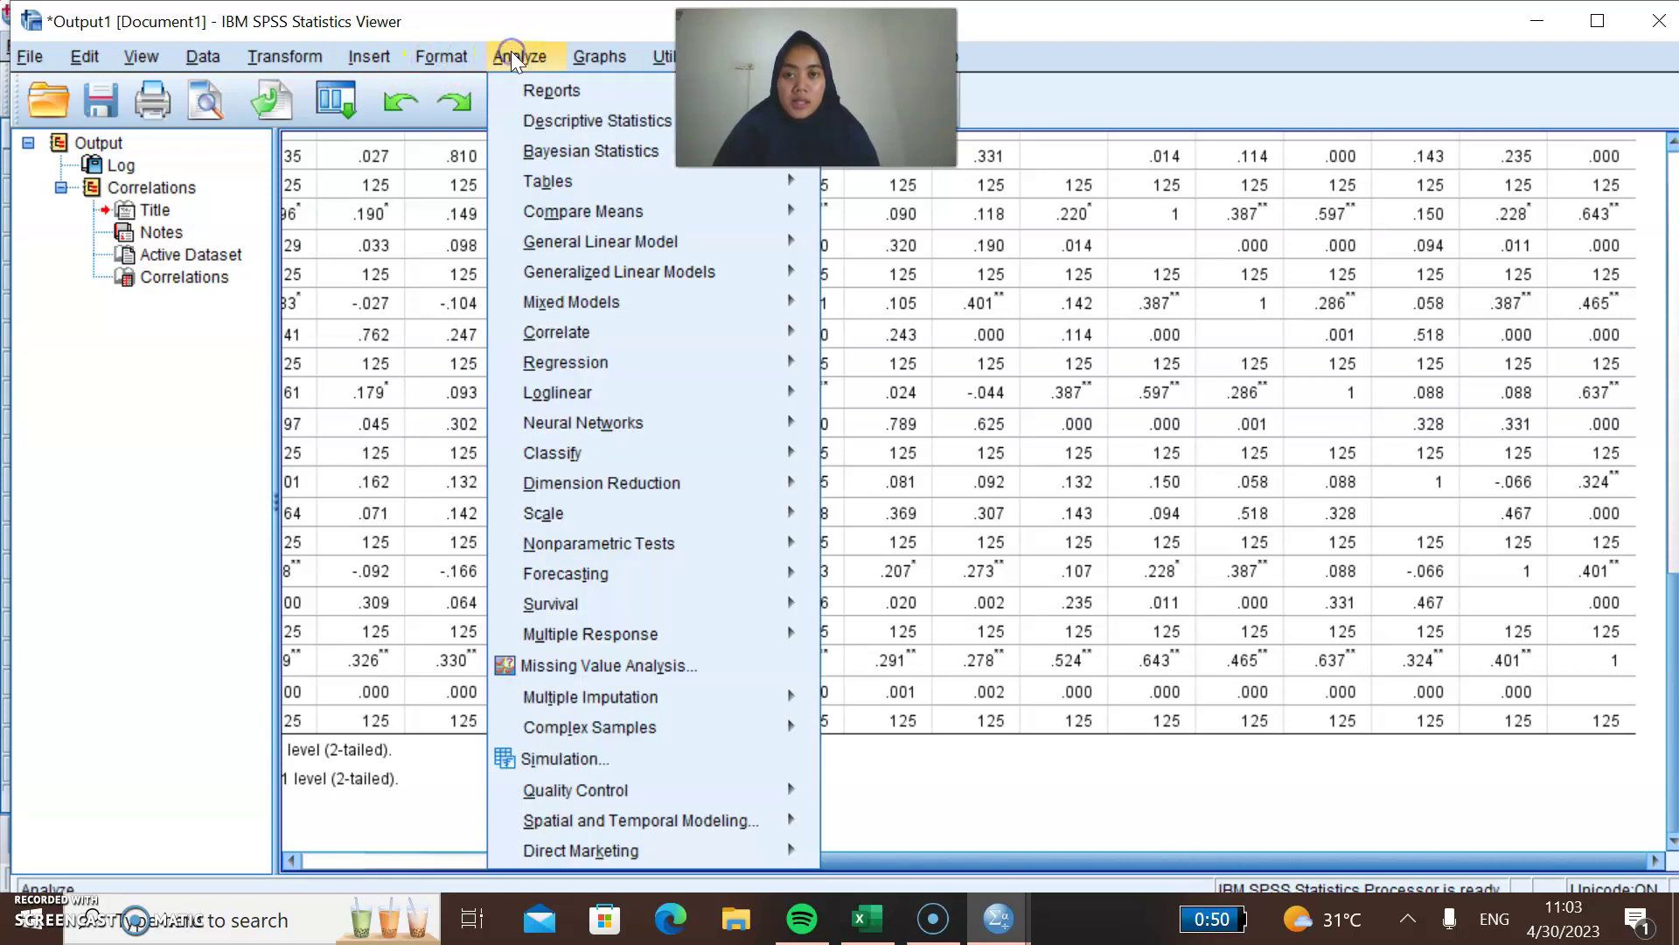
mouse_move(765, 513)
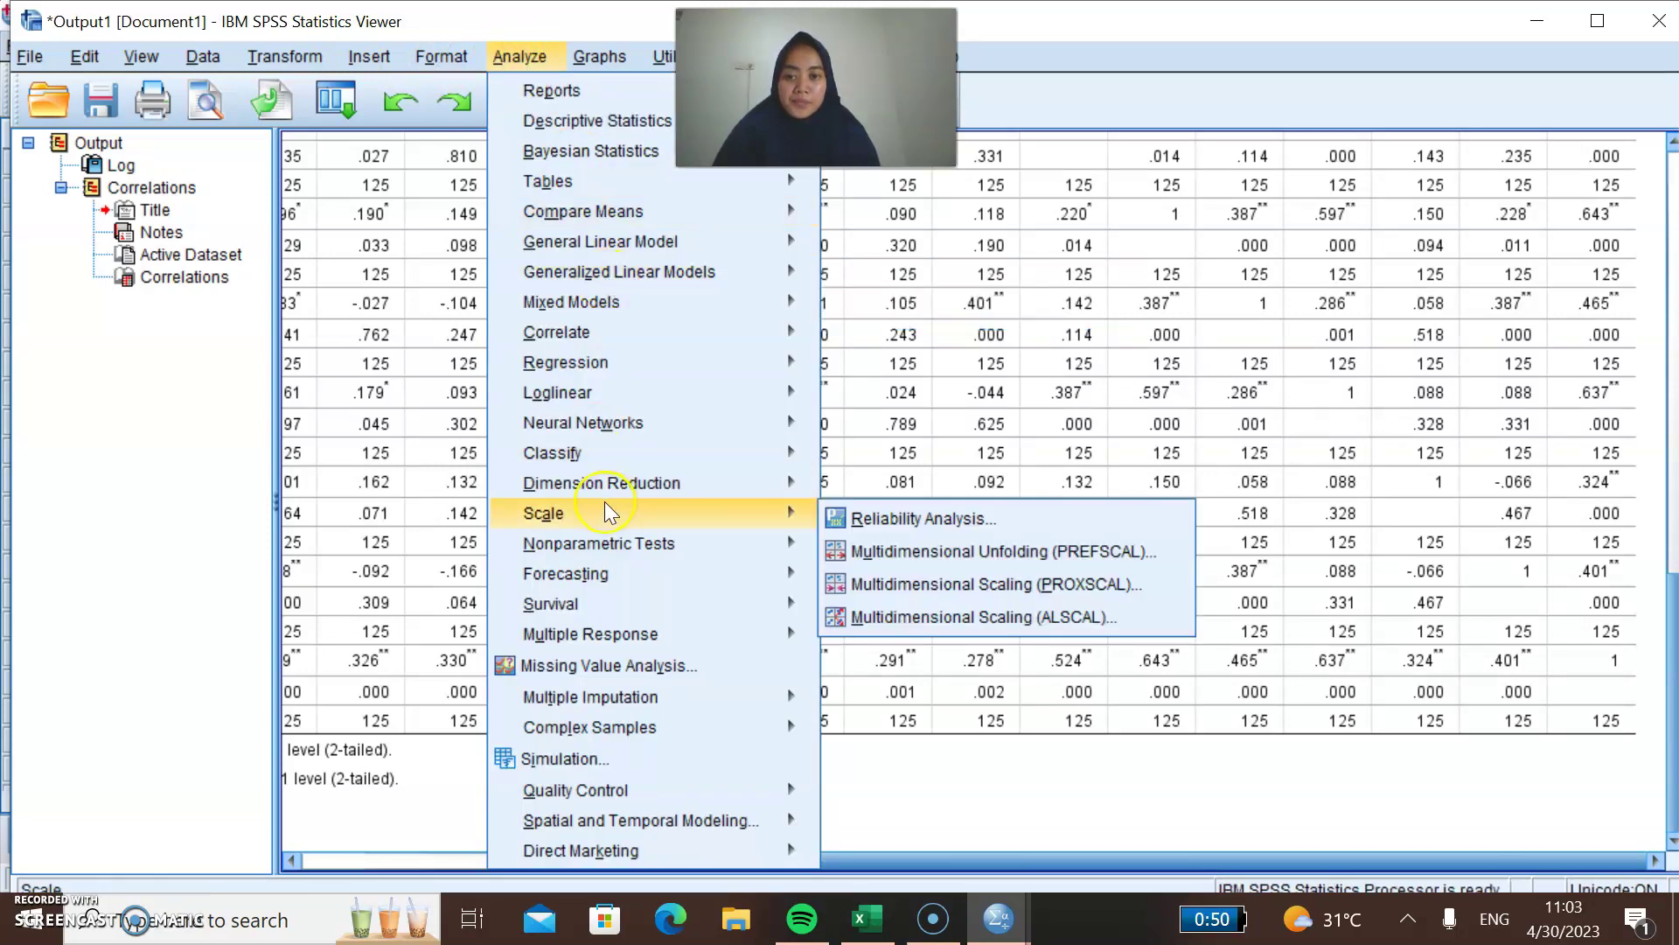
left_click(868, 518)
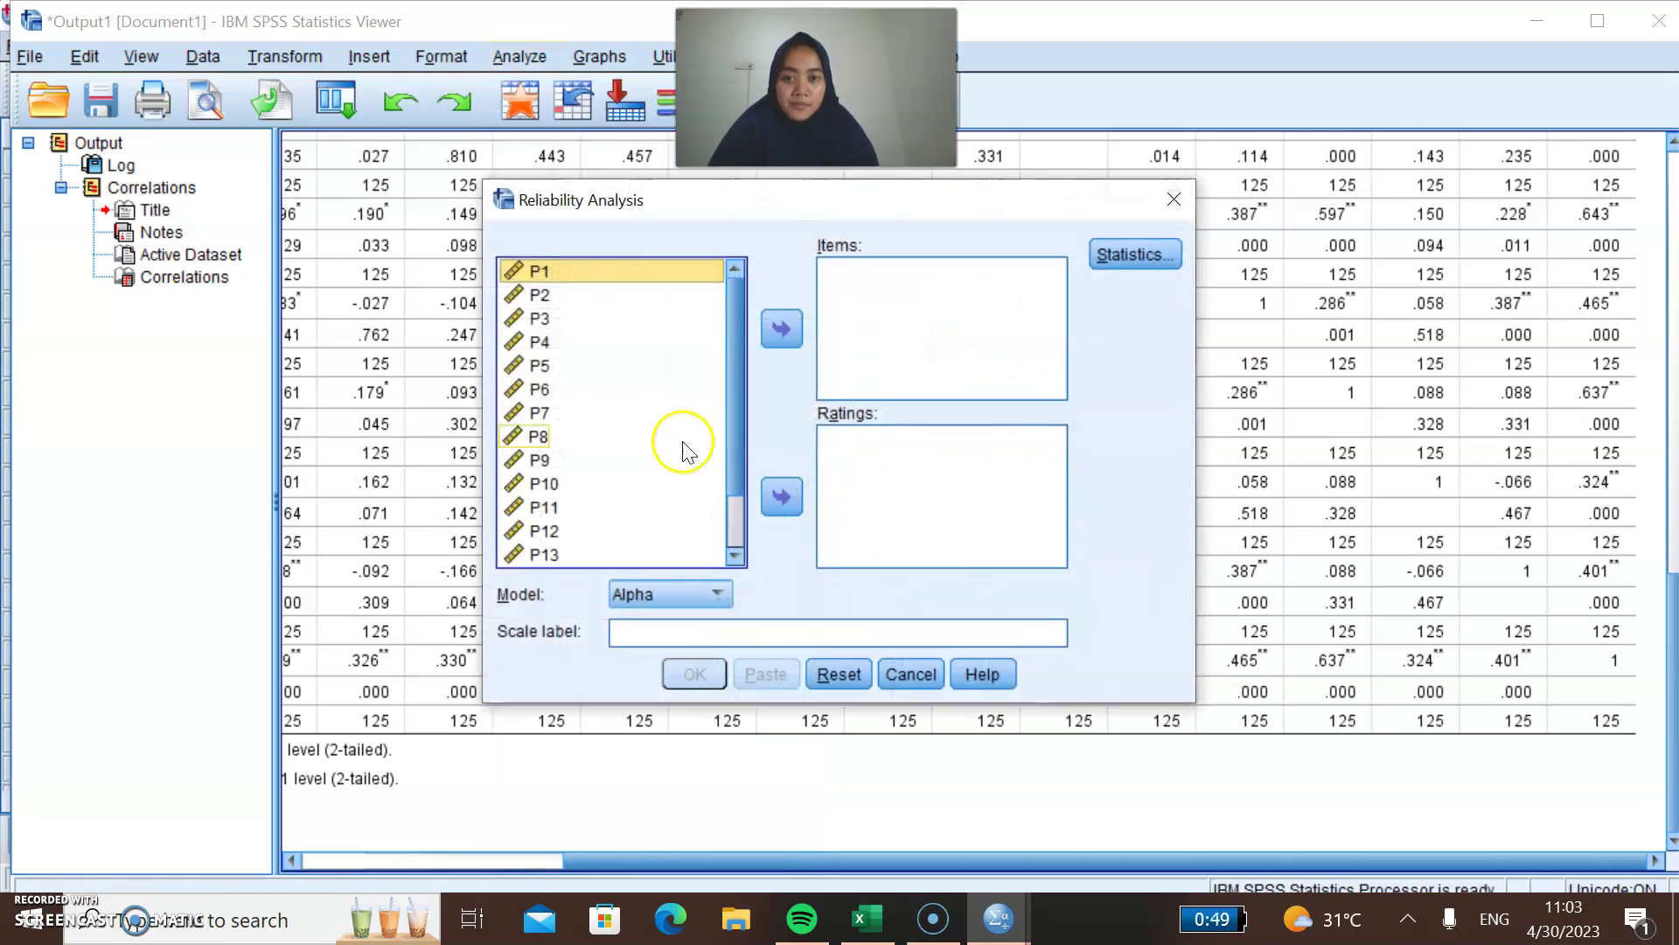
key("ctrl+a")
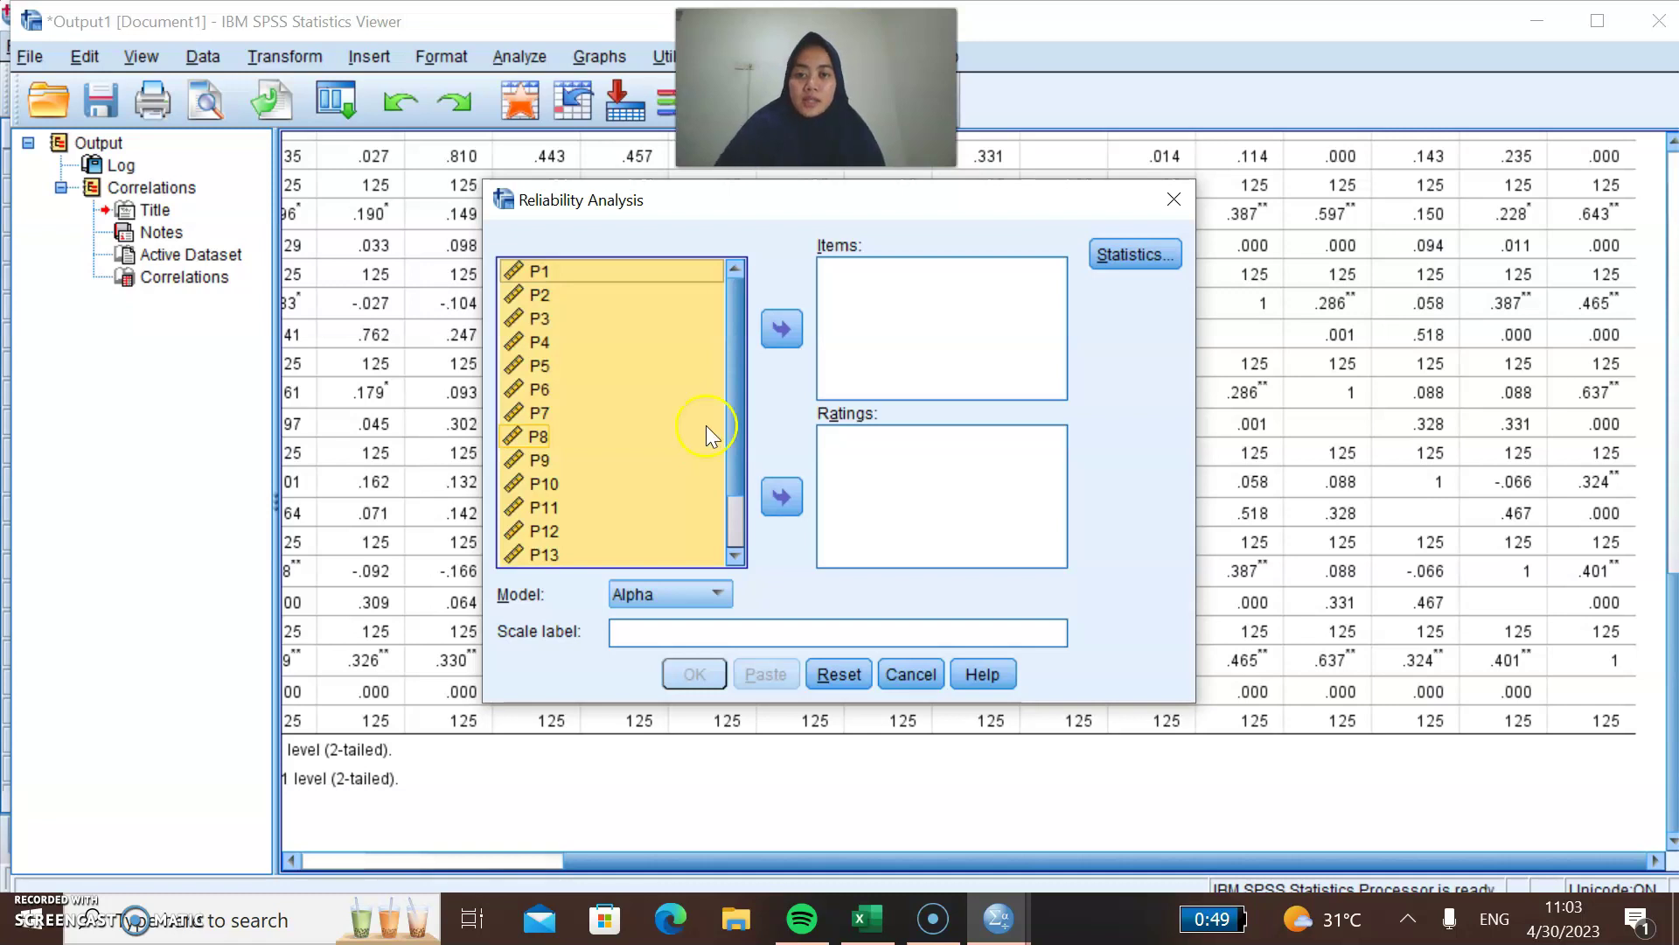
left_click(783, 330)
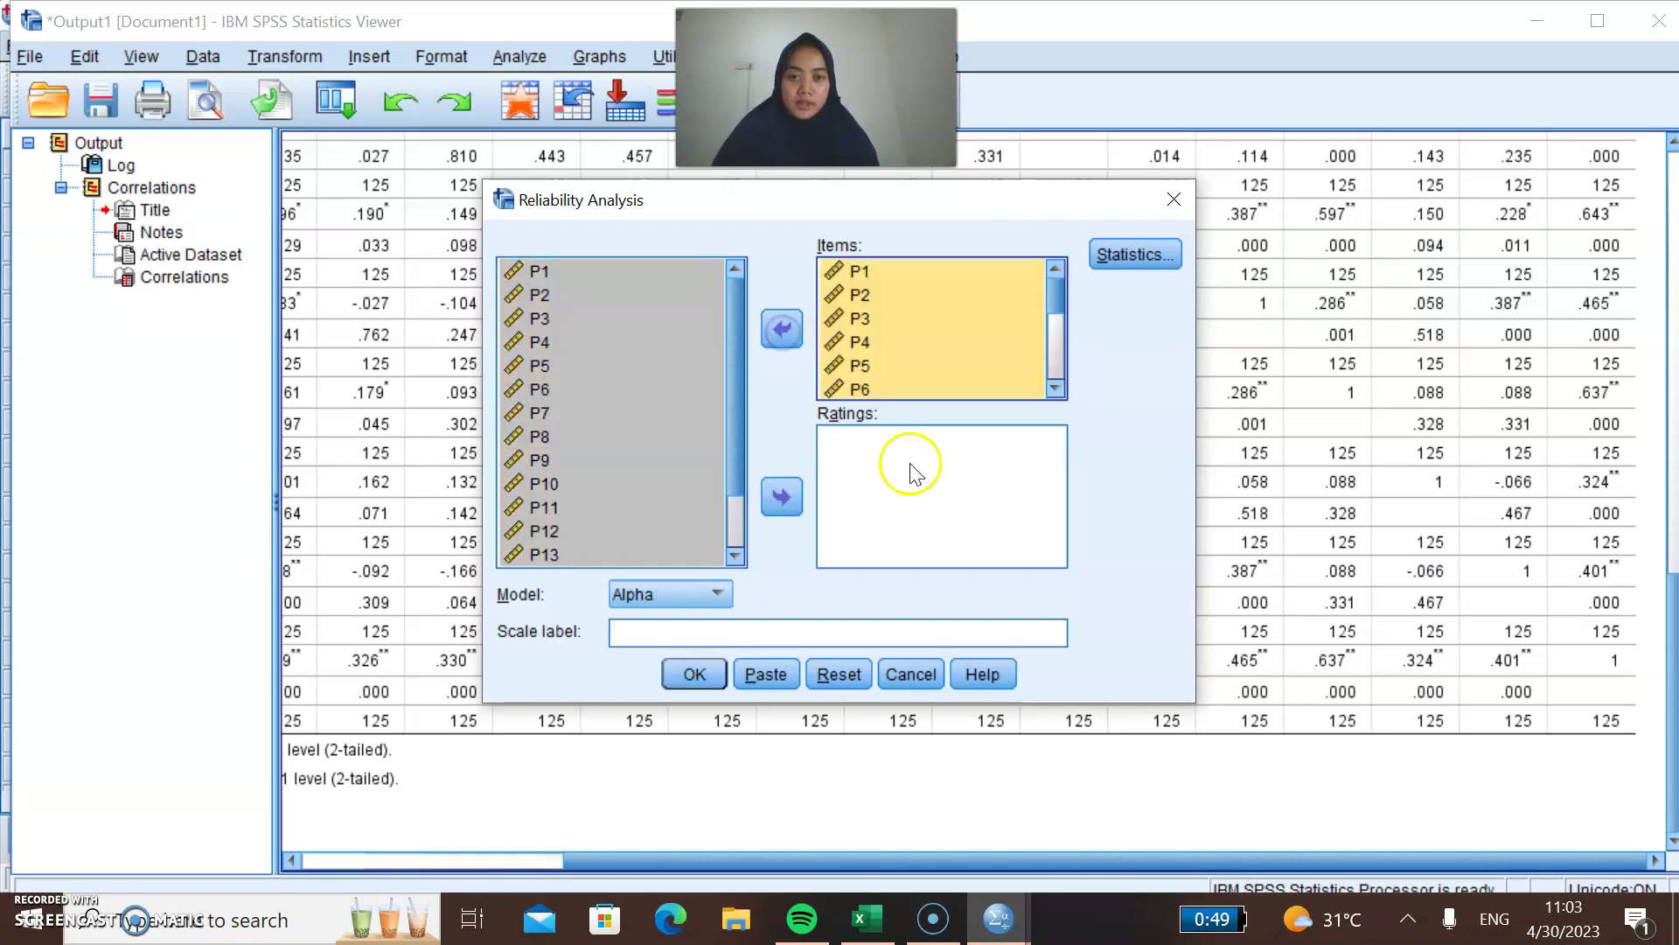
left_click(695, 674)
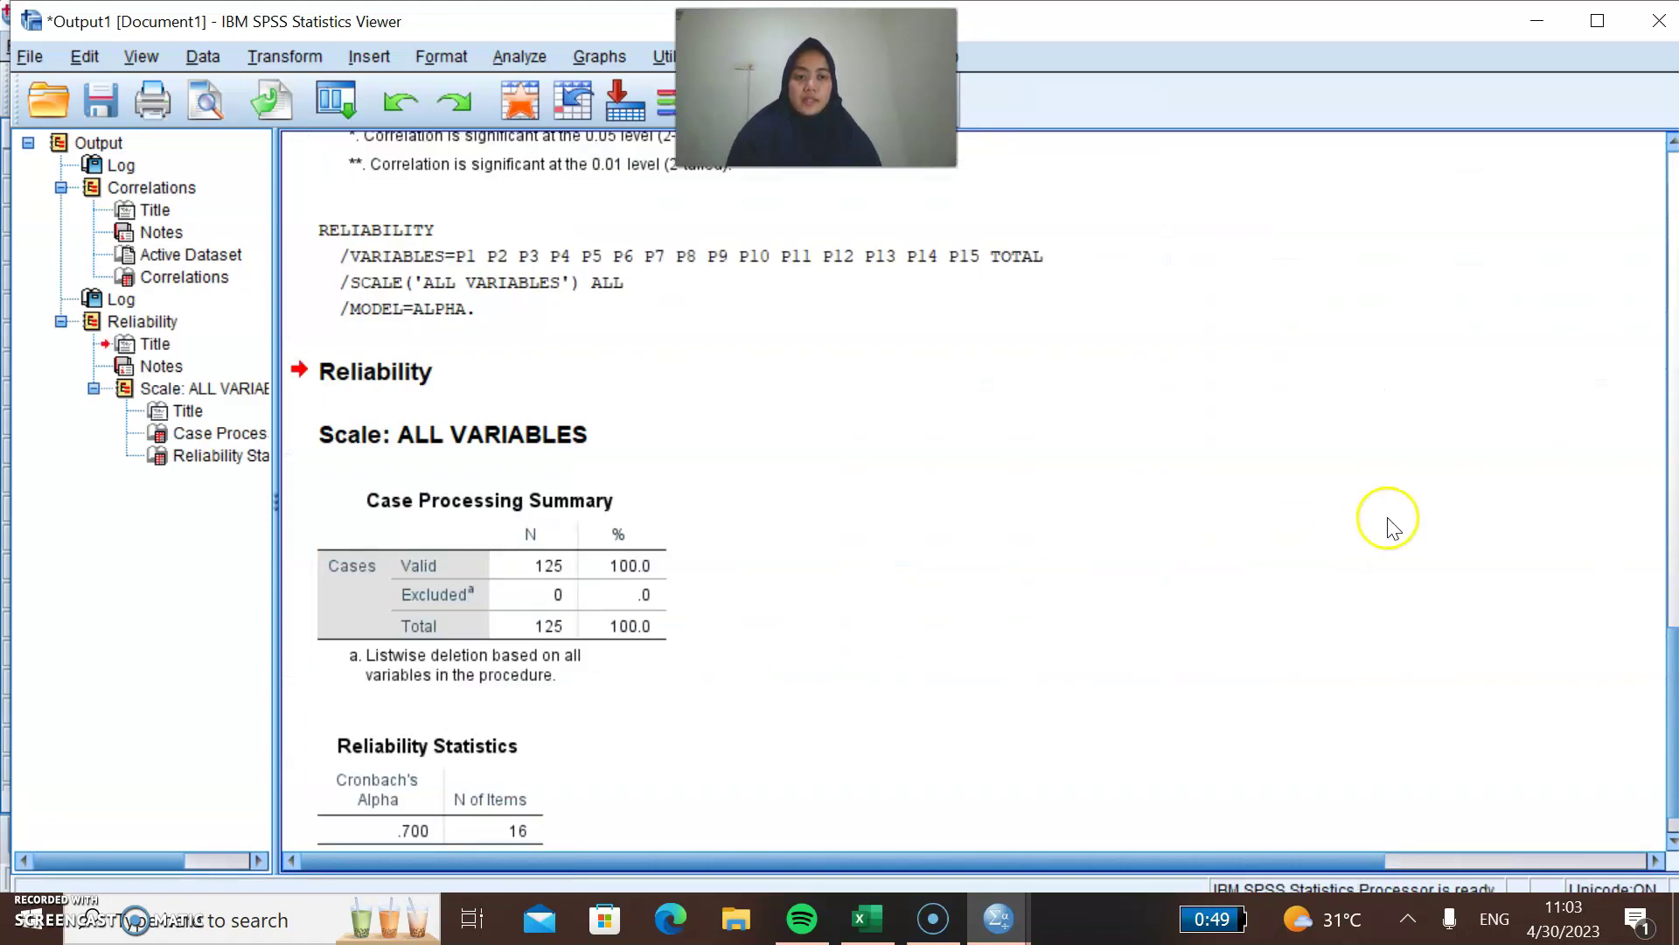
left_click(1672, 551)
left_click_drag(1672, 604, 1673, 813)
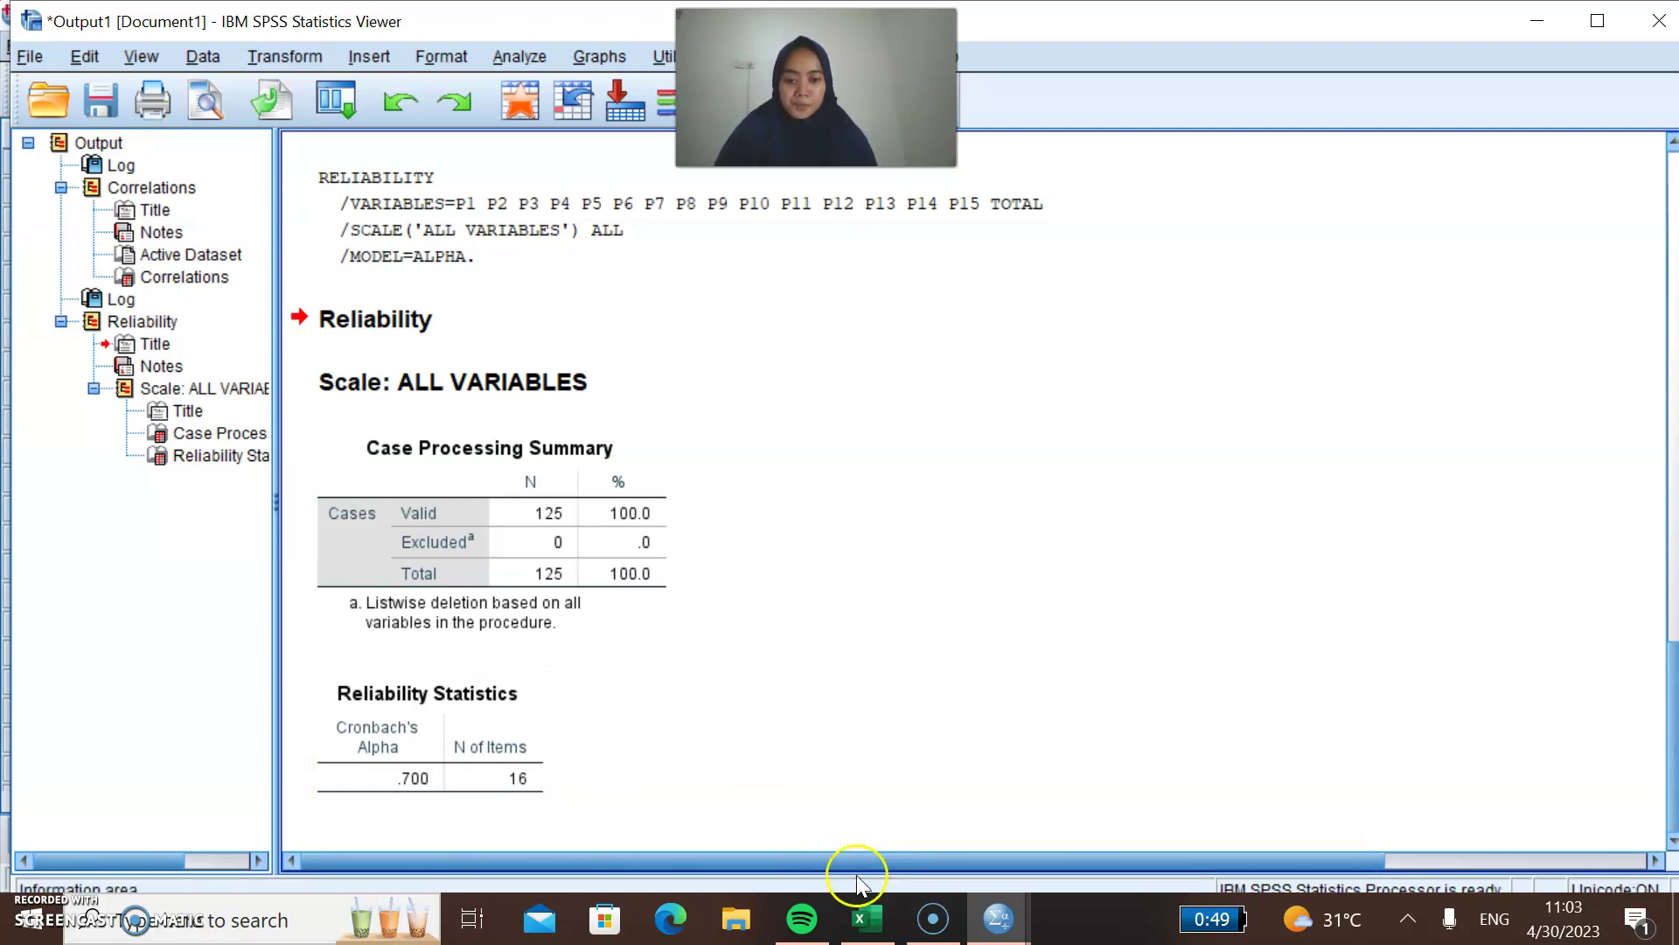
Check the Guilford reliability classification table in the Excel workbook, and return to the SPSS reliability output for comparison.
mouse_move(870, 920)
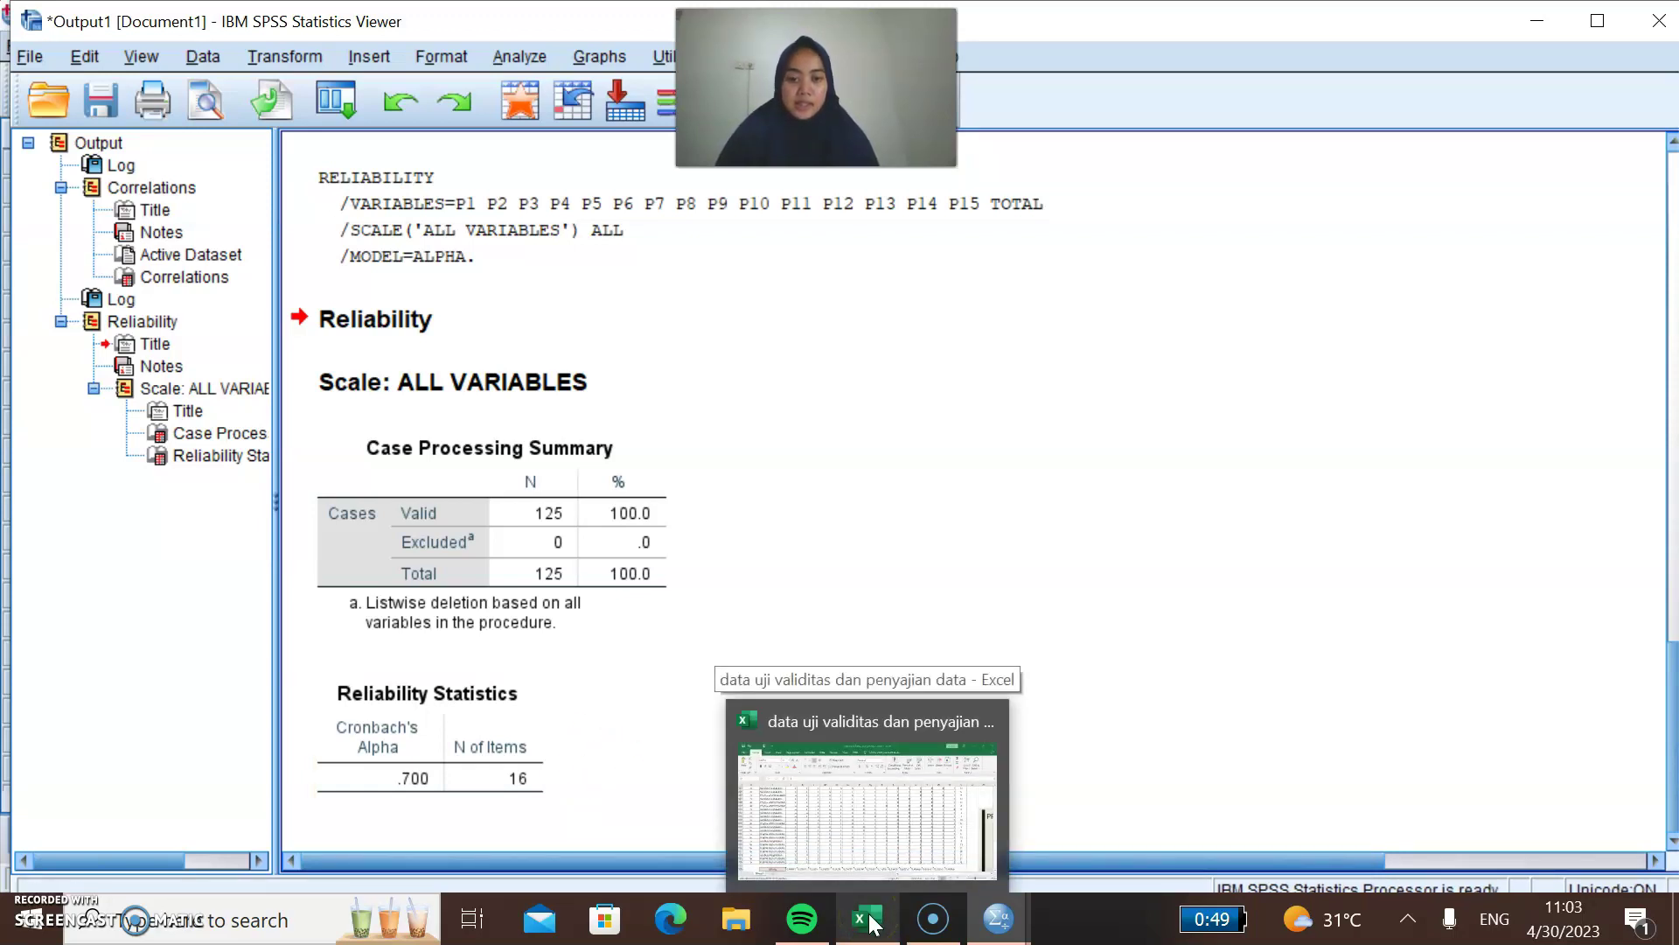
left_click(870, 921)
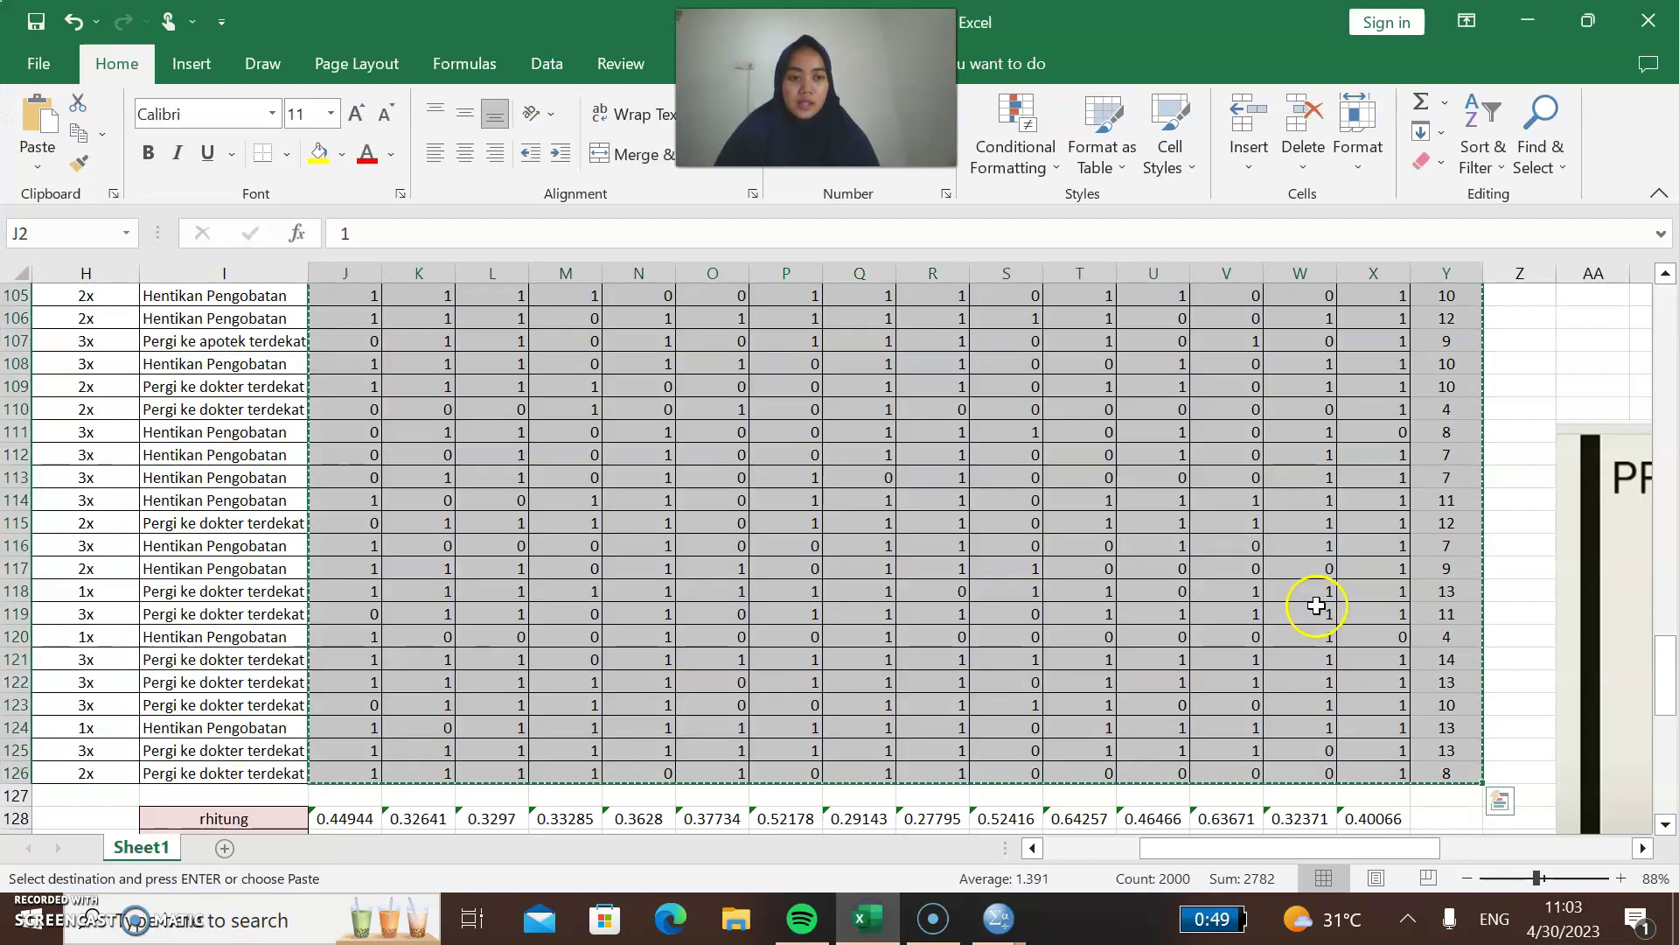
left_click_drag(1659, 673, 1676, 769)
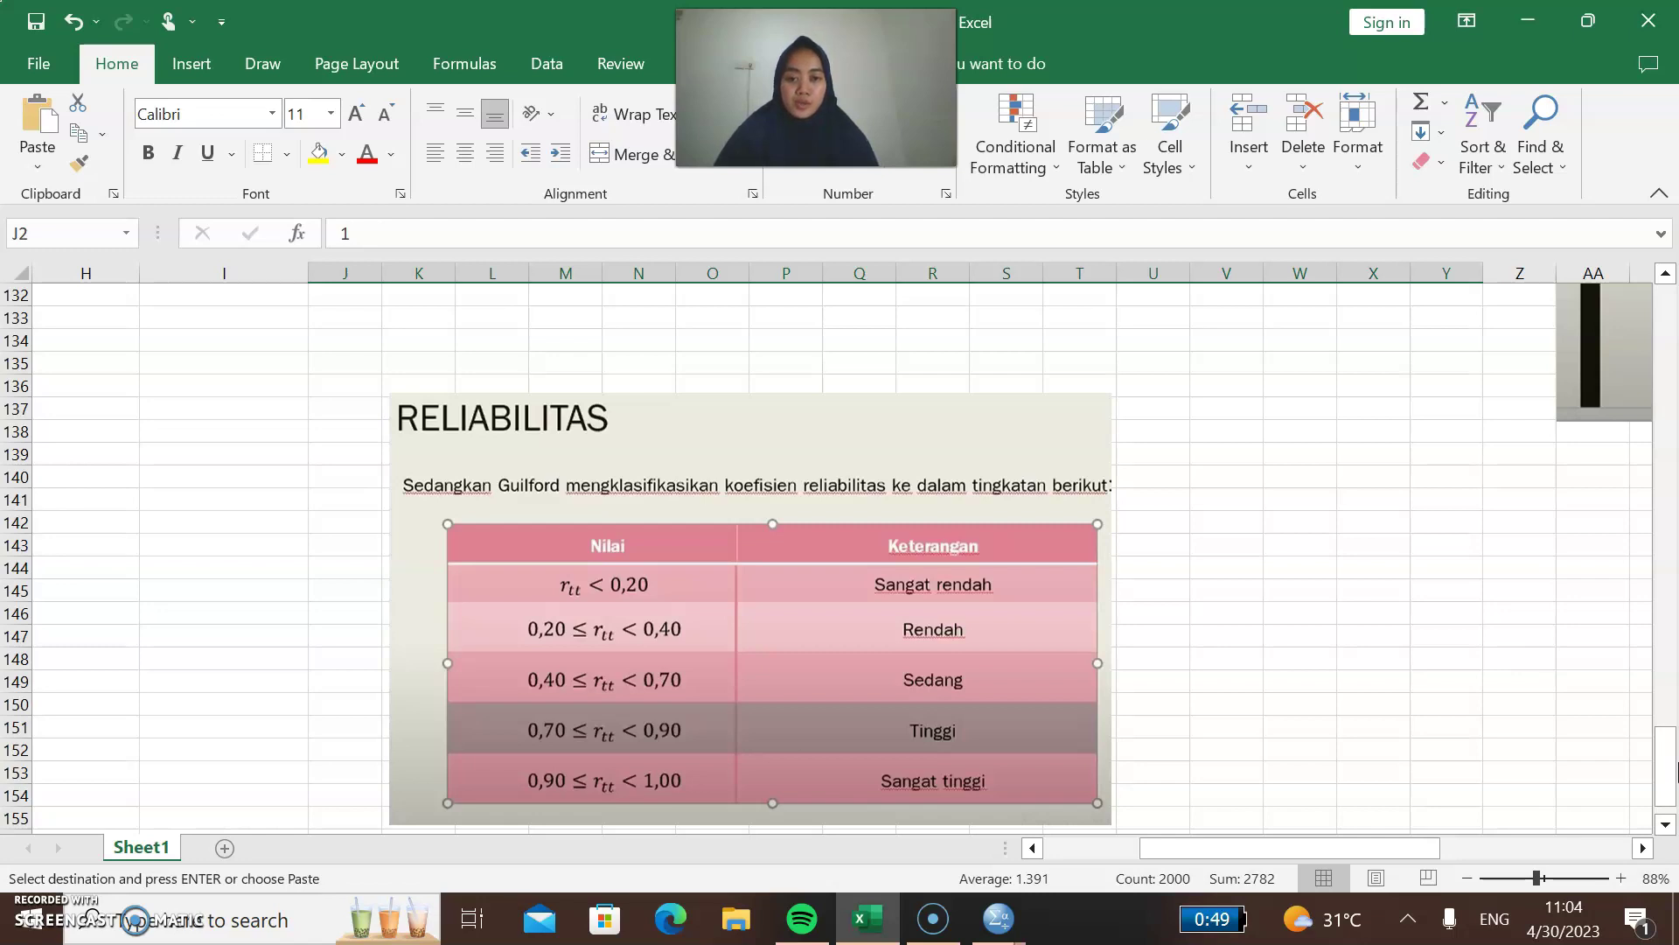
mouse_move(995, 923)
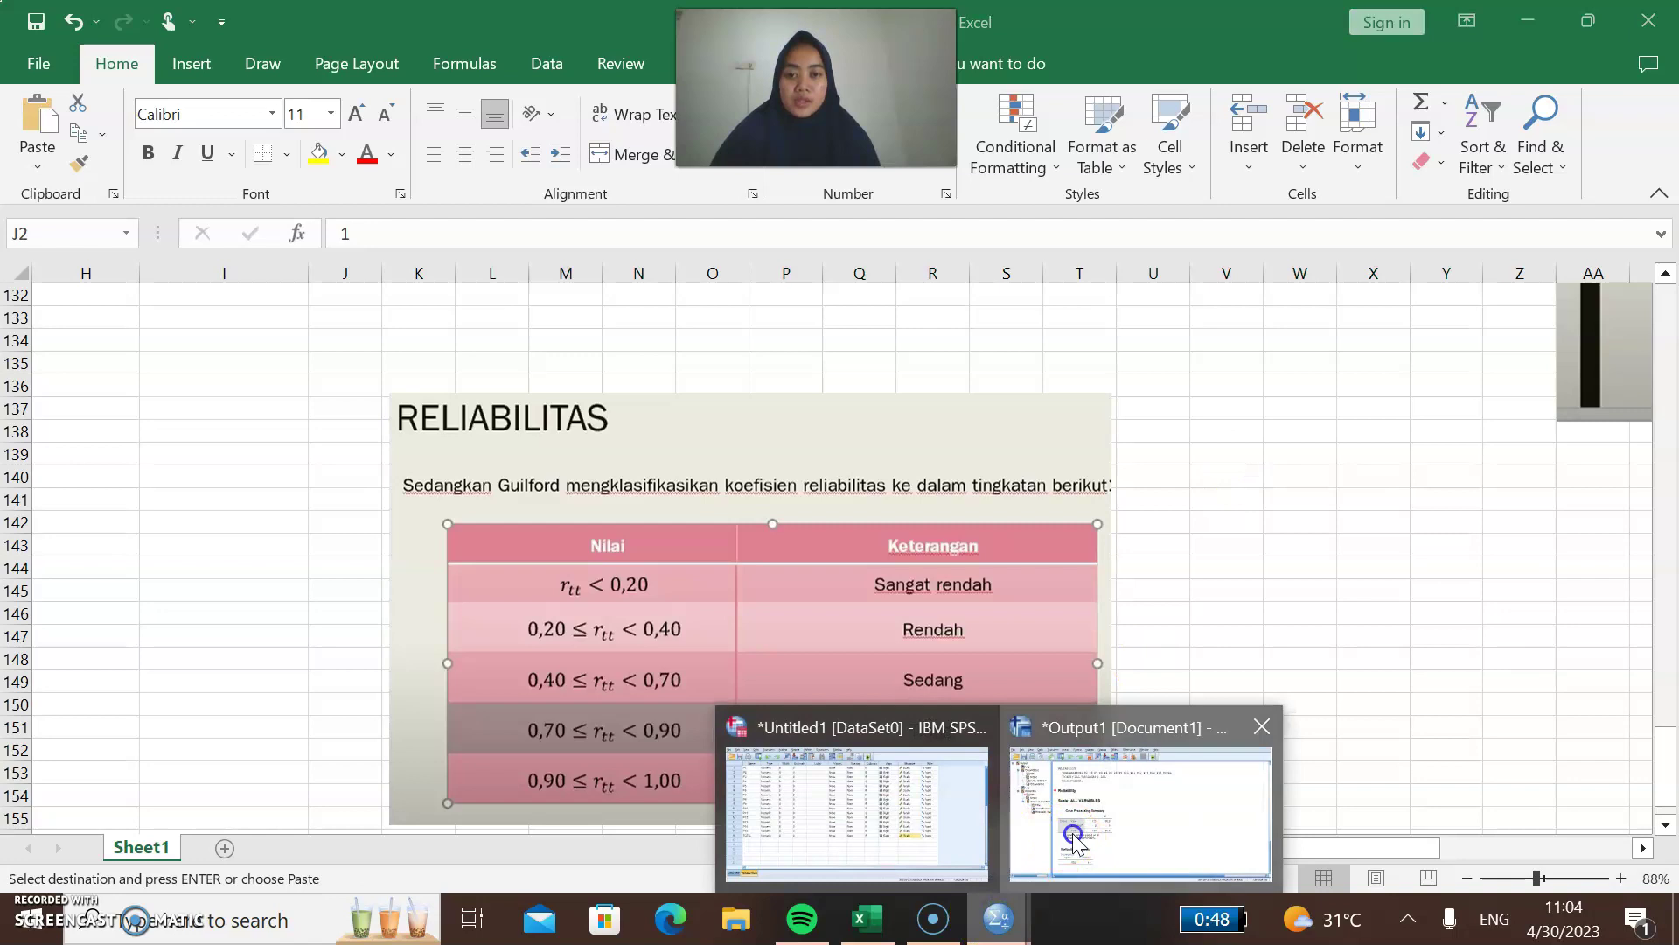
left_click(1067, 847)
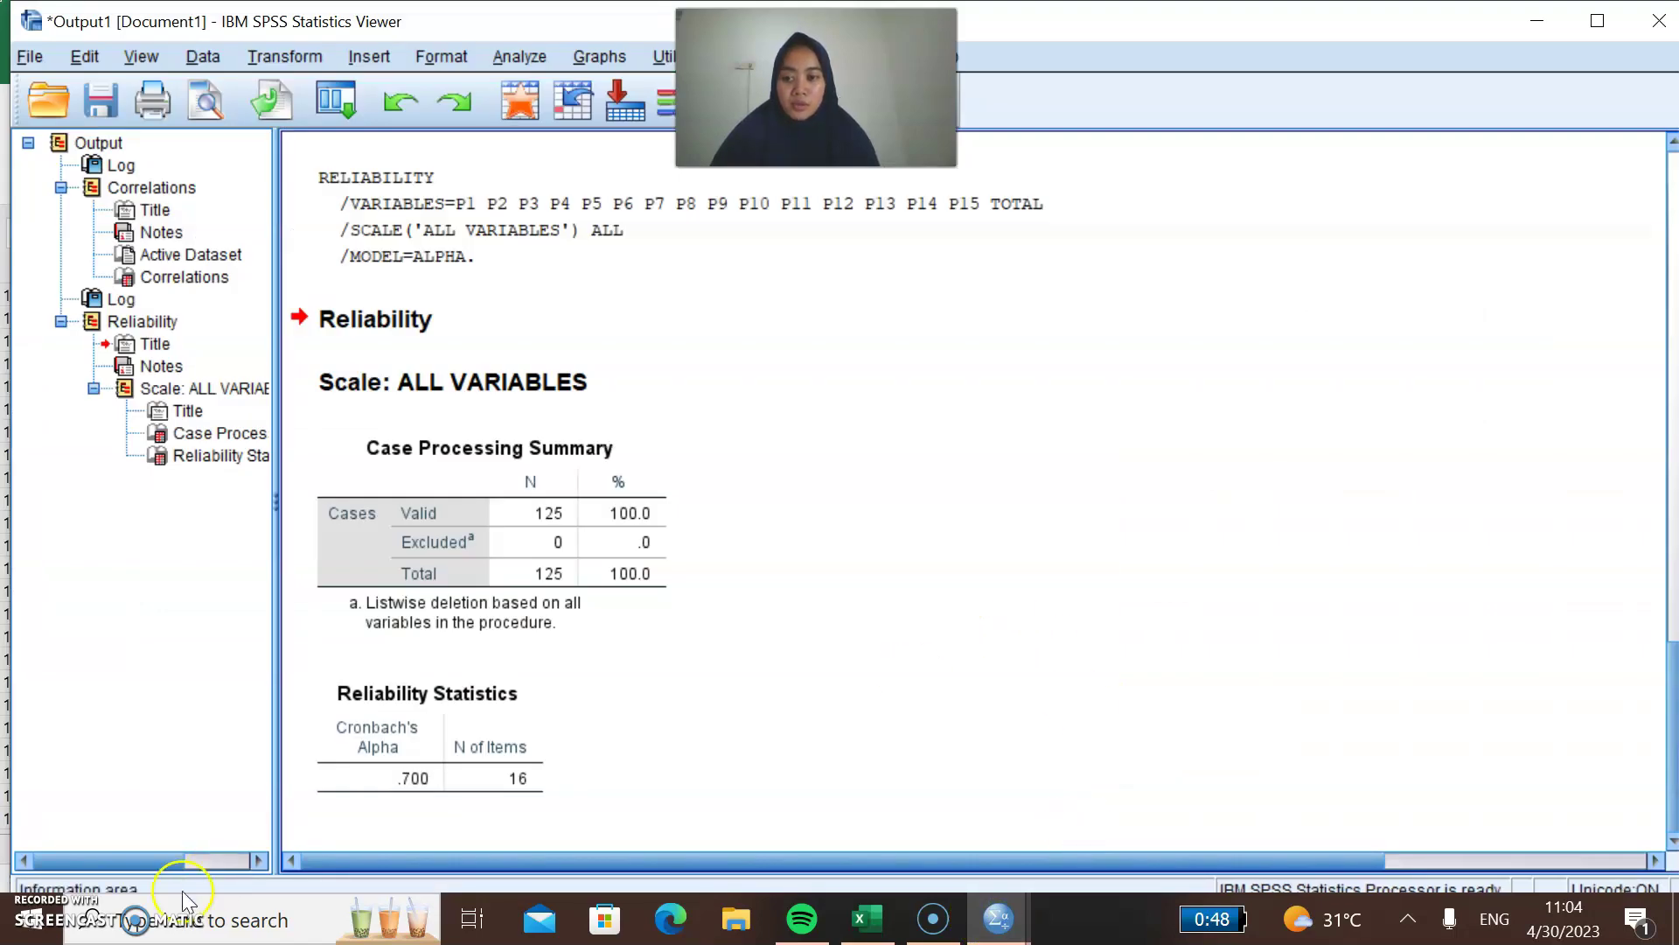